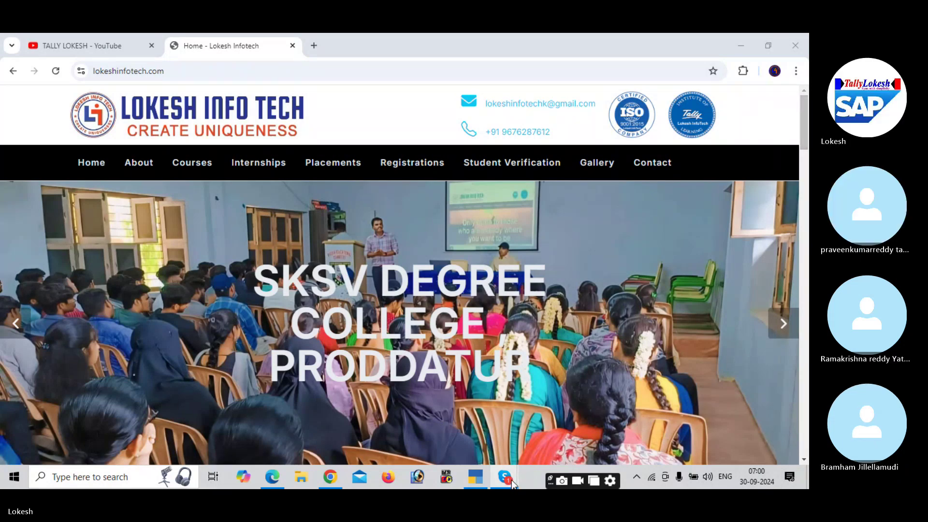
Check the participants in the Skype group call, then return to the Lokesh Infotech website in Chrome
{"action": "mouse_move", "coordinate": [511, 480]}
{"action": "left_click", "coordinate": [468, 434]}
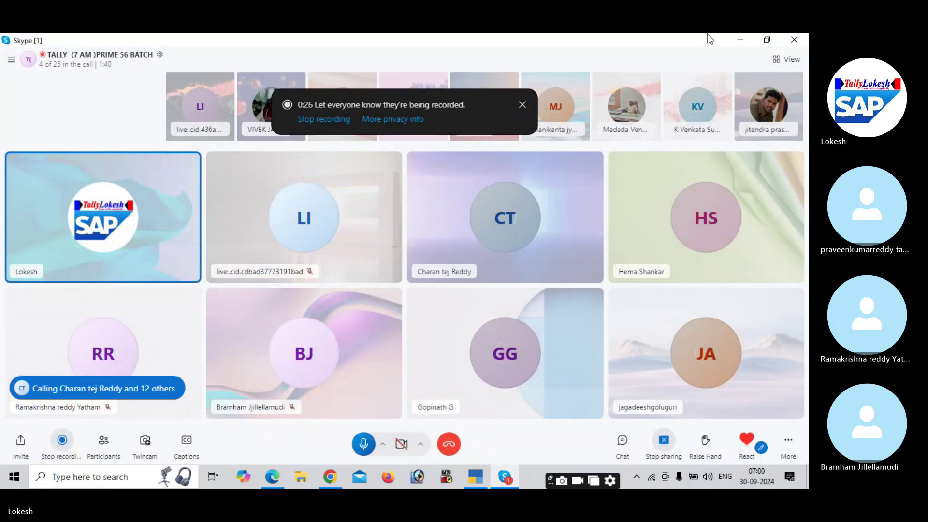
{"action": "left_click", "coordinate": [738, 37]}
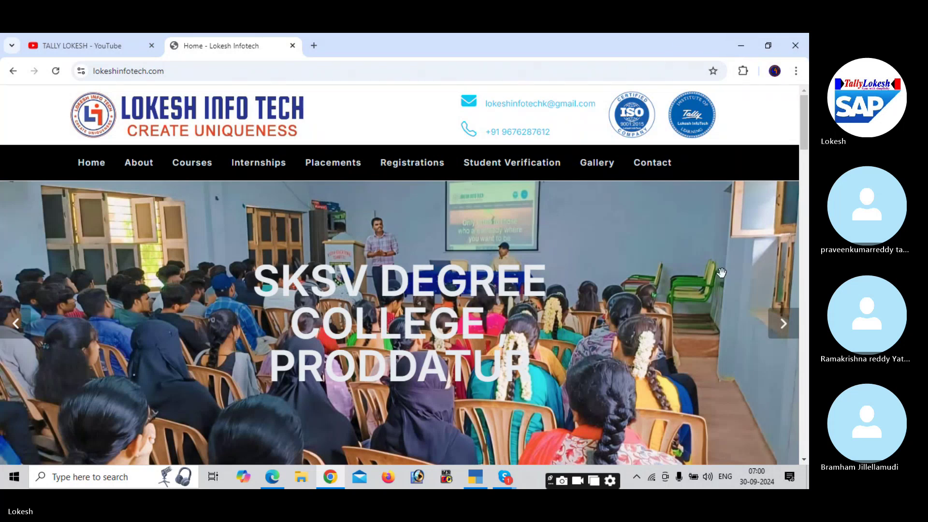
{"action": "mouse_move", "coordinate": [514, 477]}
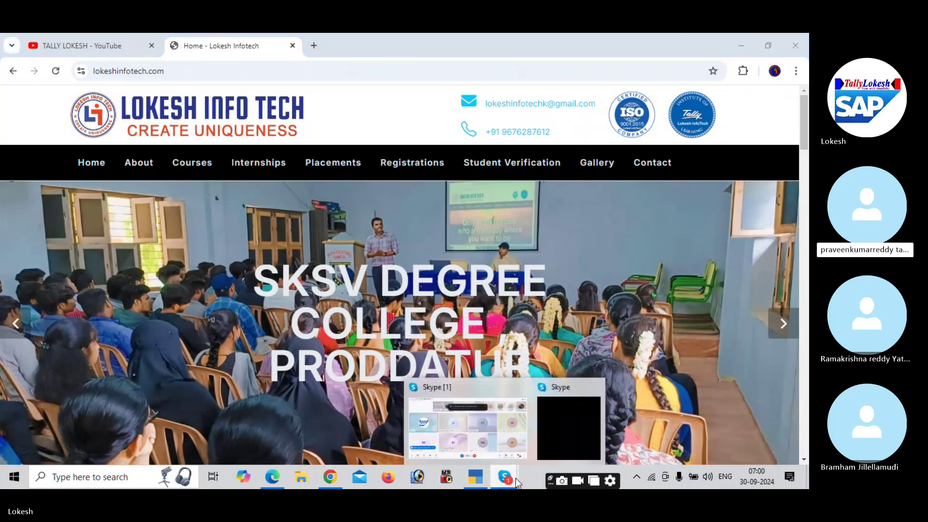
{"action": "left_click", "coordinate": [503, 433]}
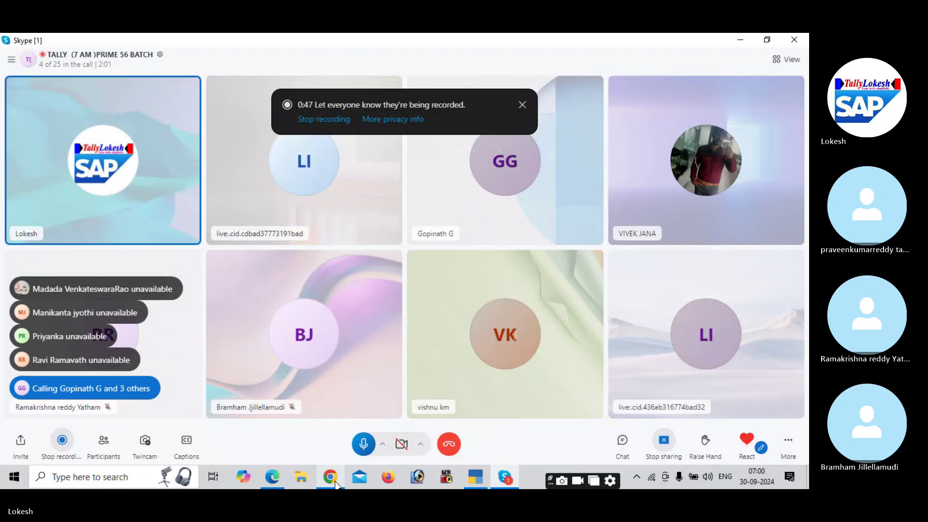
{"action": "mouse_move", "coordinate": [331, 478]}
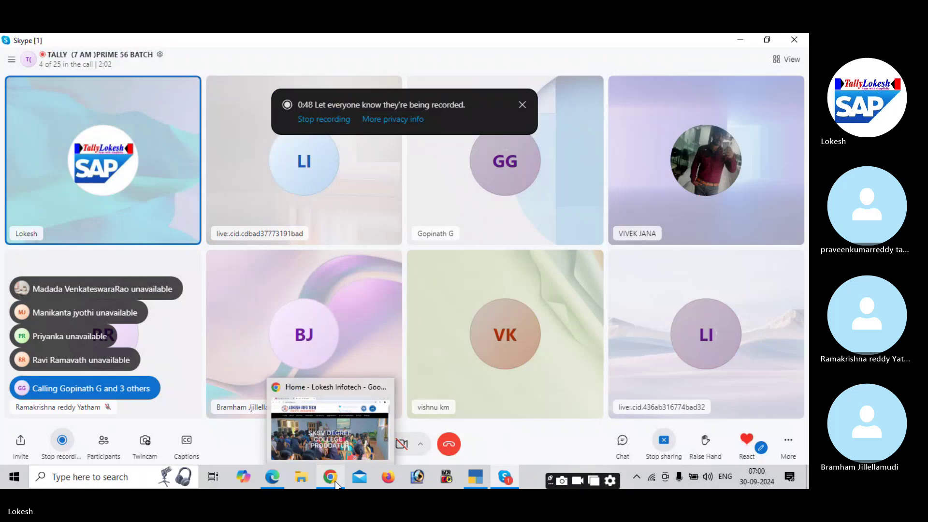
{"action": "left_click", "coordinate": [370, 424]}
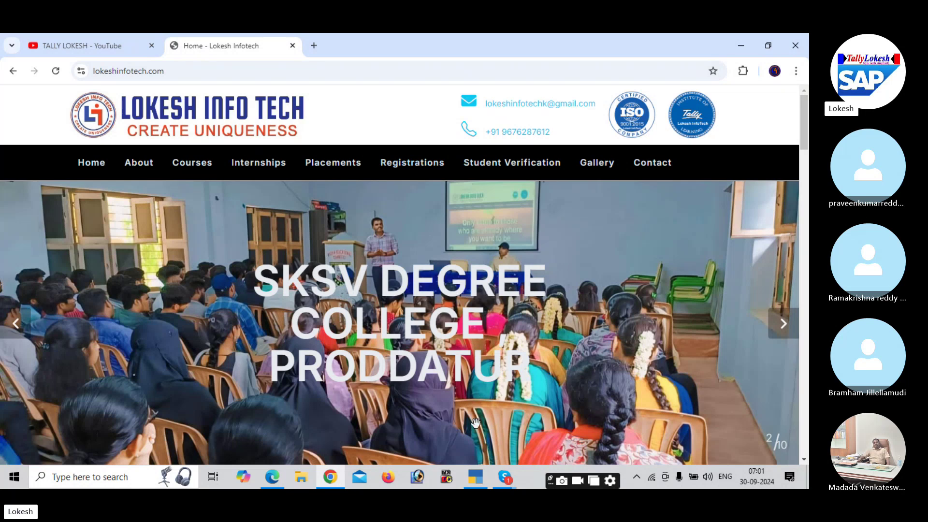
Switch to TallyPrime and start a new company named Cost Centers and Cost Categories, matching the problem title in the PDF material
{"action": "left_click", "coordinate": [478, 479]}
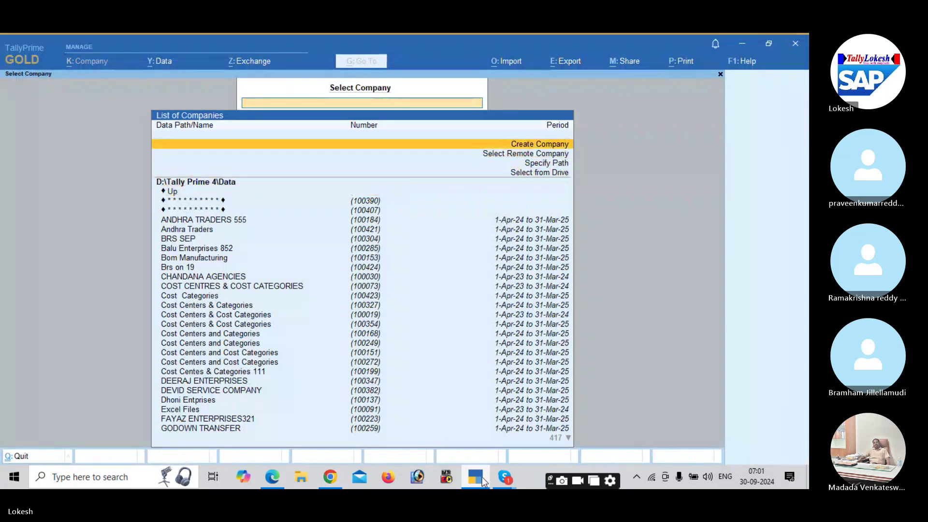
{"action": "key", "text": "Return"}
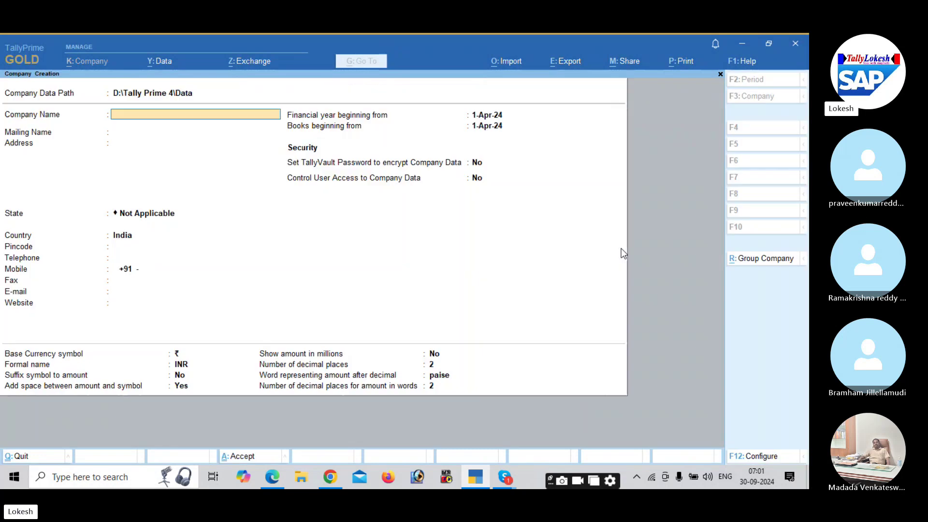
{"action": "key", "text": "alt+Tab"}
{"action": "key", "text": "alt+Tab"}
{"action": "key", "text": "alt+Tab"}
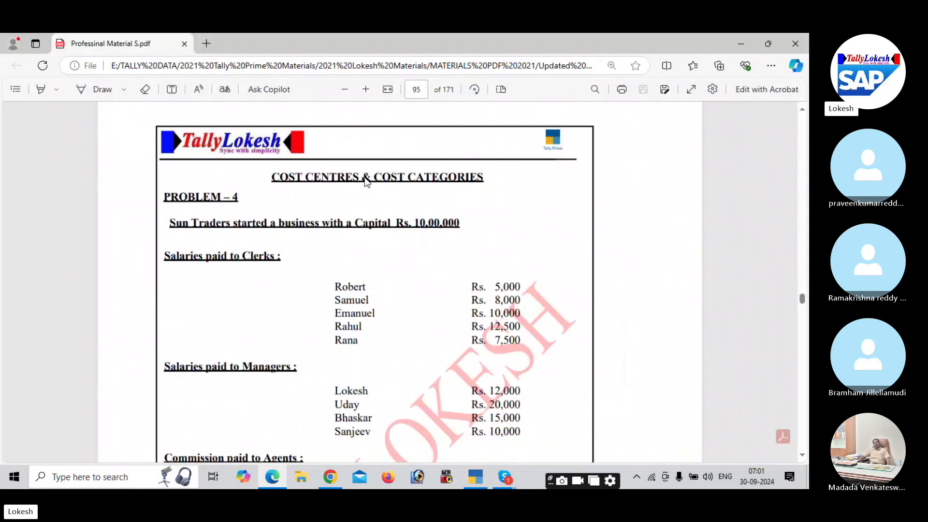
{"action": "key", "text": "alt+Tab"}
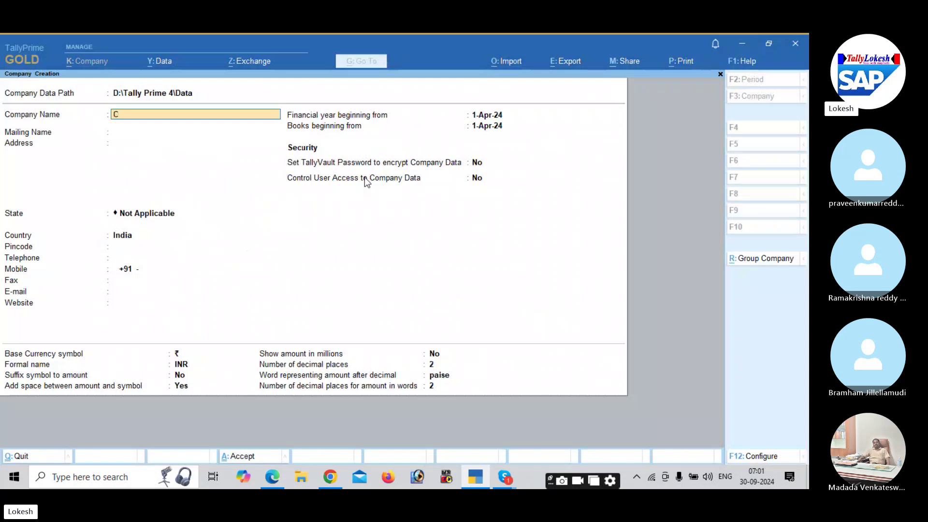
{"action": "type", "text": "Center"}
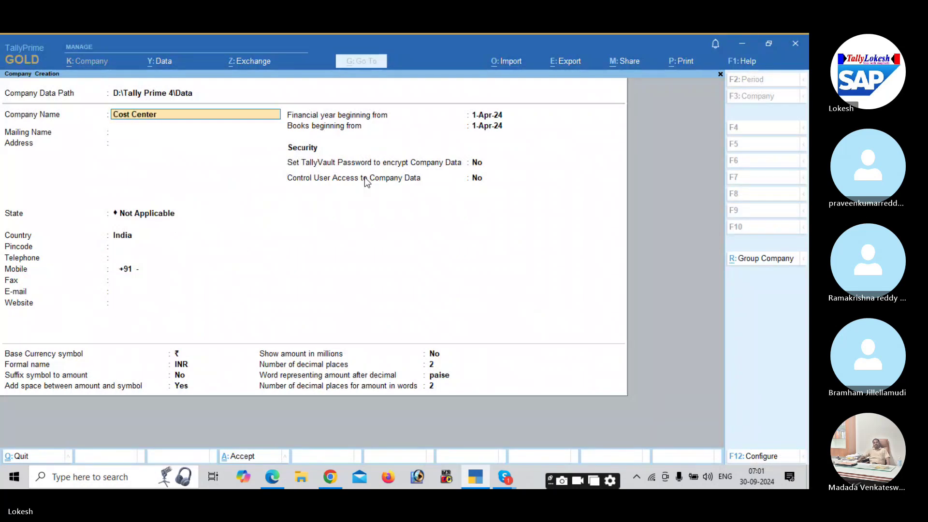
{"action": "type", "text": "s and Cost Cae"}
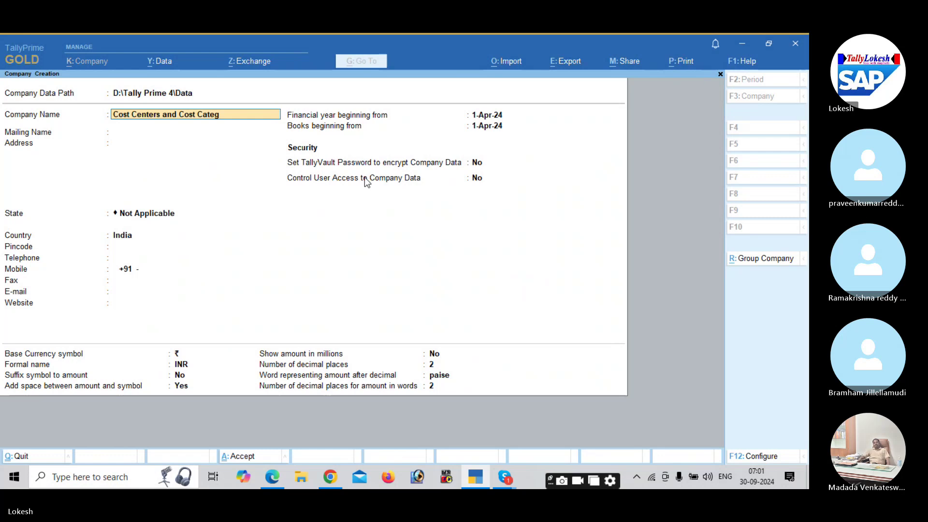
{"action": "type", "text": "egories"}
Keep the mailing name, leave the address empty, set the state to Andhra Pradesh and save the new company
{"action": "key", "text": "Return"}
{"action": "key", "text": "Return"}
{"action": "key", "text": "Return"}
{"action": "key", "text": "Down"}
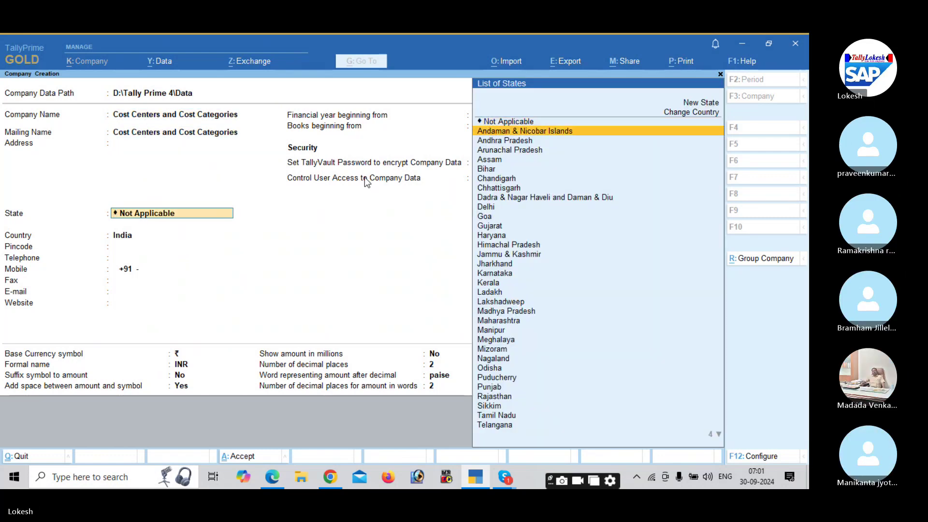
{"action": "key", "text": "Down"}
{"action": "key", "text": "Return"}
{"action": "key", "text": "ctrl"}
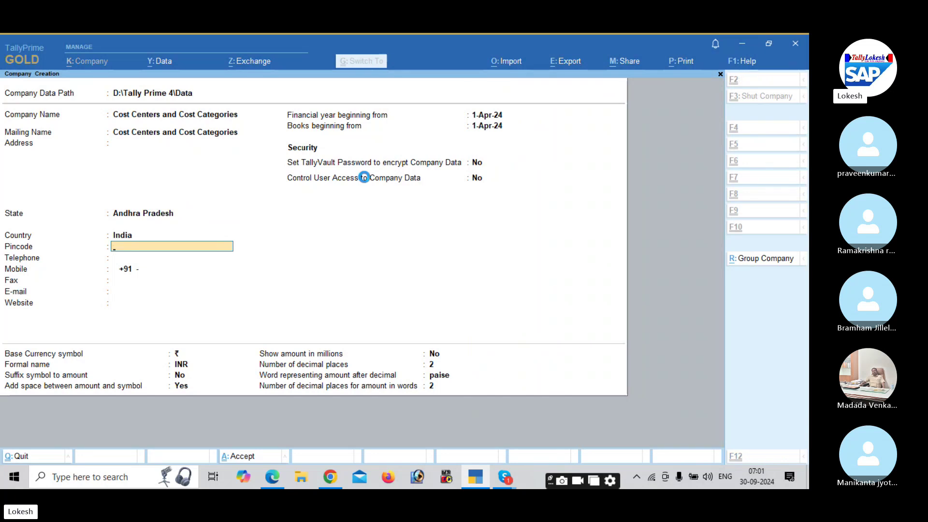
{"action": "key", "text": "ctrl+a"}
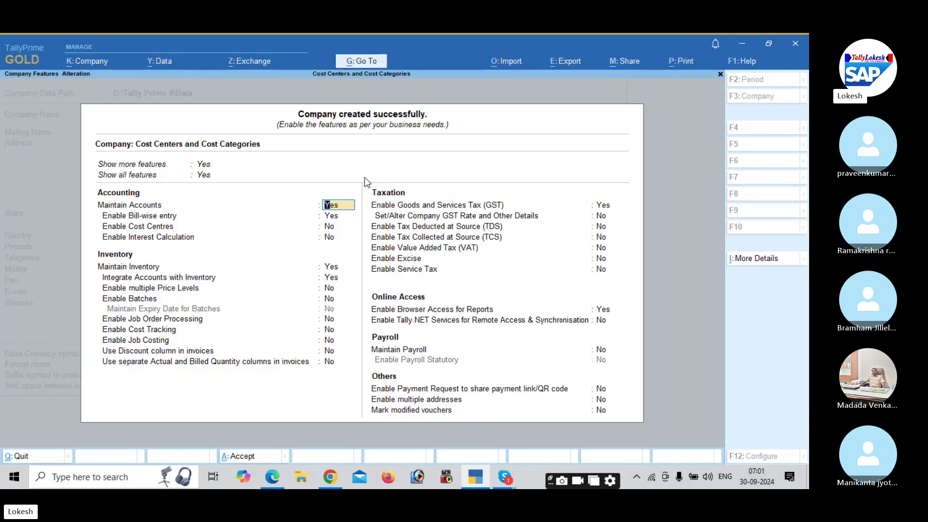
Turn off bill-wise entry, inventory maintenance and Goods and Services Tax in the new company's features
{"action": "key", "text": "Return"}
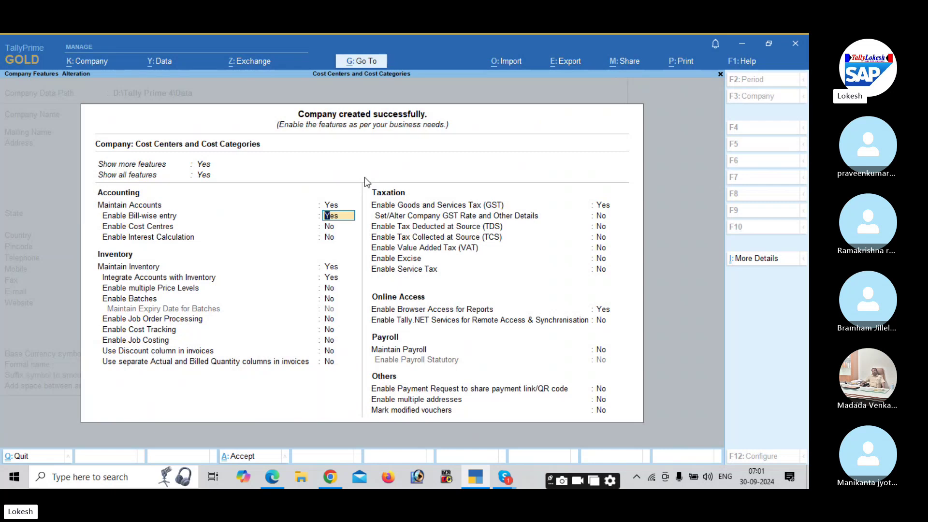
{"action": "key", "text": "n"}
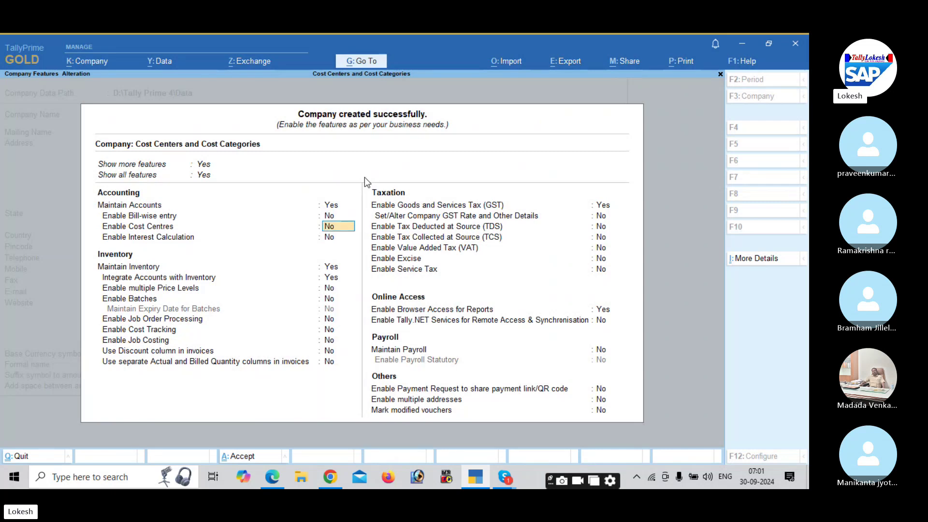
{"action": "key", "text": "Return"}
{"action": "key", "text": "Return"}
{"action": "key", "text": "n"}
{"action": "key", "text": "n"}
{"action": "key", "text": "Return"}
{"action": "key", "text": "Return"}
{"action": "key", "text": "Return"}
{"action": "key", "text": "Return"}
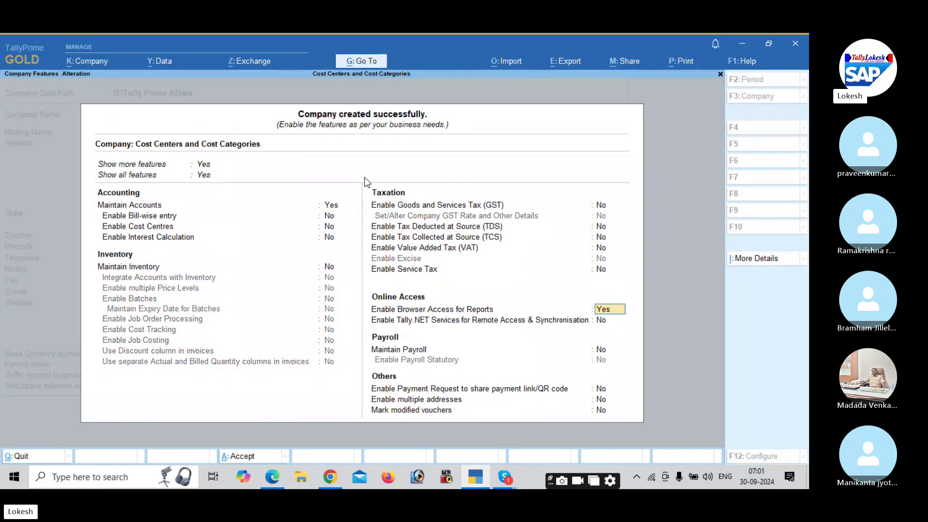
Disable browser access for reports and accept the company features
{"action": "key", "text": "n"}
{"action": "key", "text": "Return"}
{"action": "key", "text": "Return"}
{"action": "key", "text": "Return"}
{"action": "key", "text": "Return"}
{"action": "key", "text": "Return"}
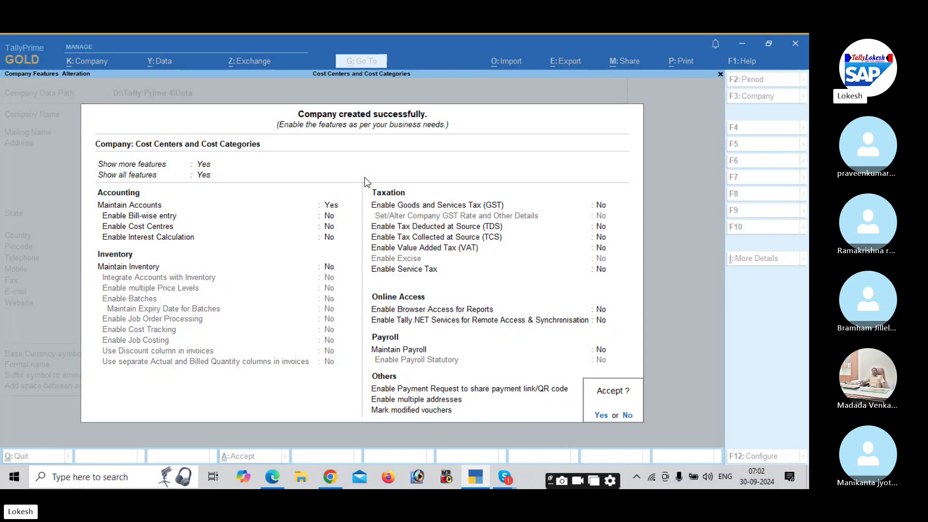
{"action": "key", "text": "y"}
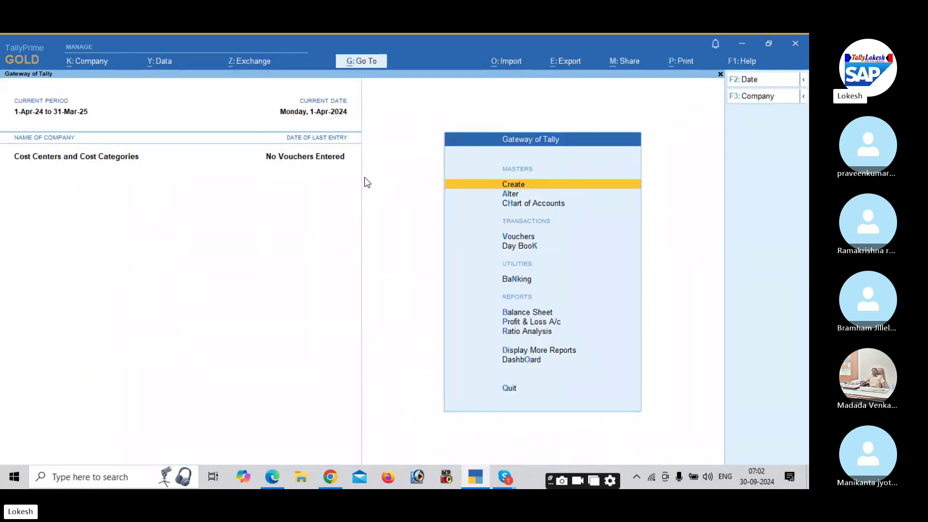
Create a ledger named Capital under the Capital Account group
{"action": "key", "text": "Return"}
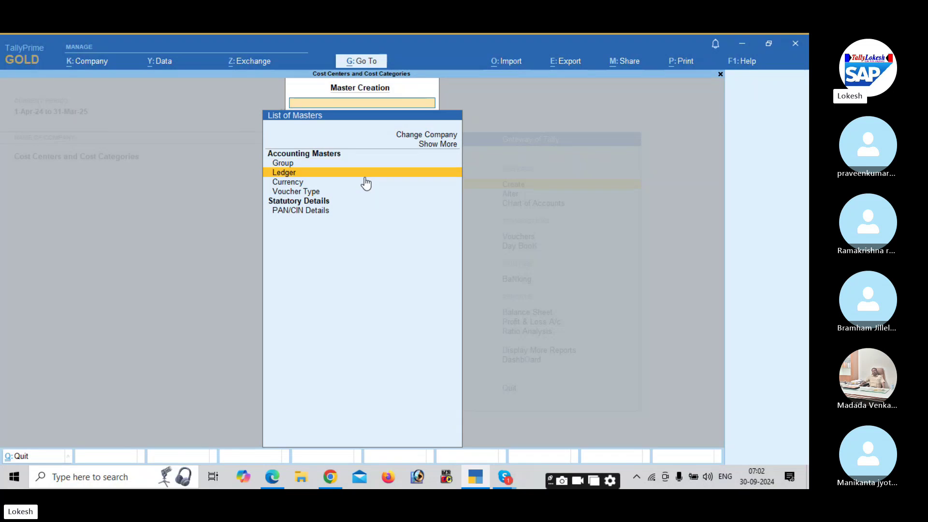
{"action": "left_click", "coordinate": [365, 176]}
{"action": "type", "text": "Capital"}
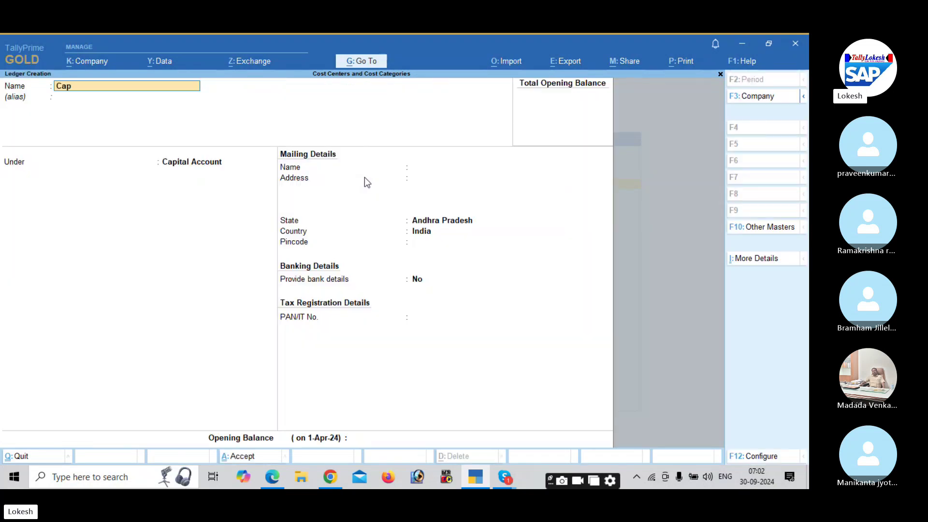
{"action": "key", "text": "Return"}
{"action": "key", "text": "Return"}
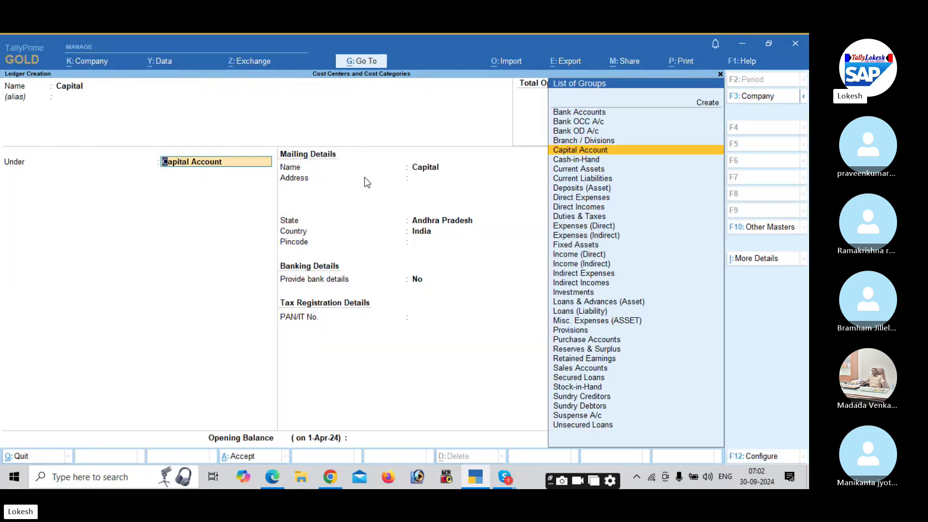
{"action": "key", "text": "ctrl+a"}
Create a ledger named Salaries under Indirect Expenses, with the ledger type left as Not Applicable
{"action": "type", "text": "Salaries"}
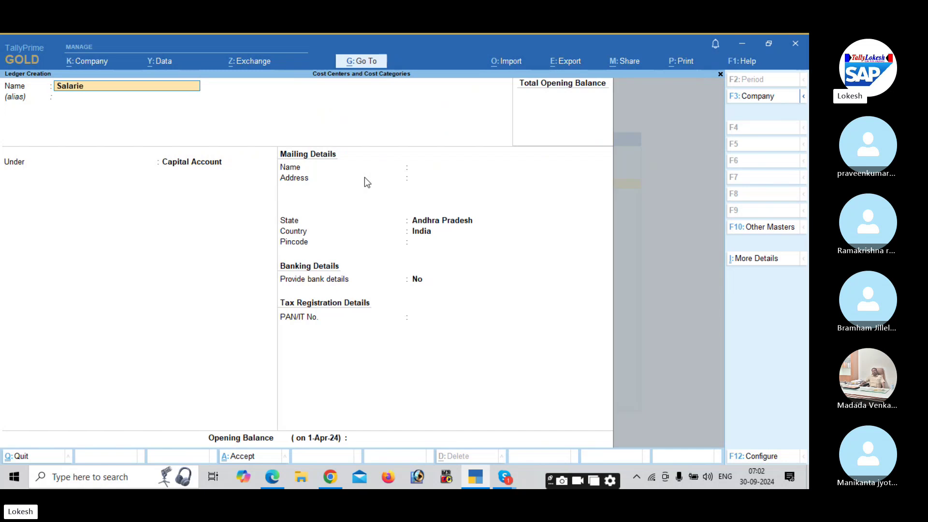
{"action": "key", "text": "Return"}
{"action": "key", "text": "Return"}
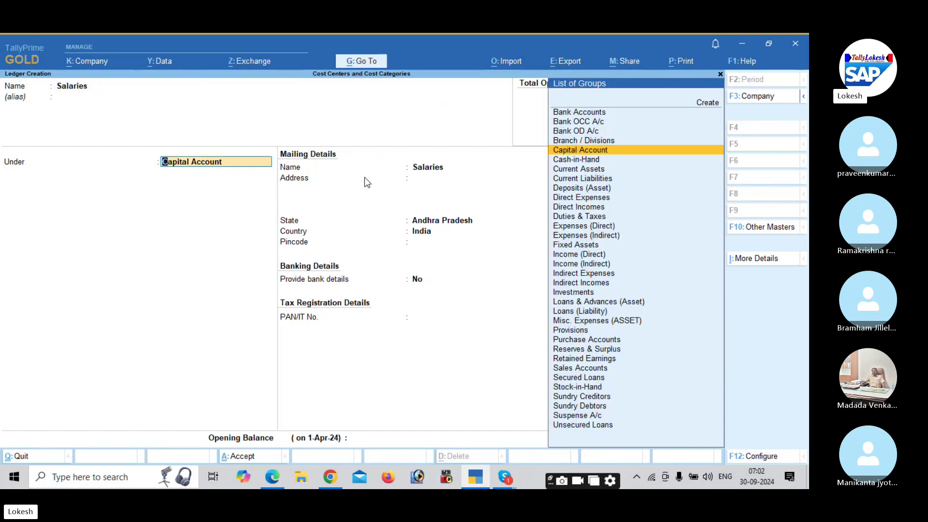
{"action": "type", "text": "Ind"}
{"action": "key", "text": "Down"}
{"action": "key", "text": "Down"}
{"action": "key", "text": "Return"}
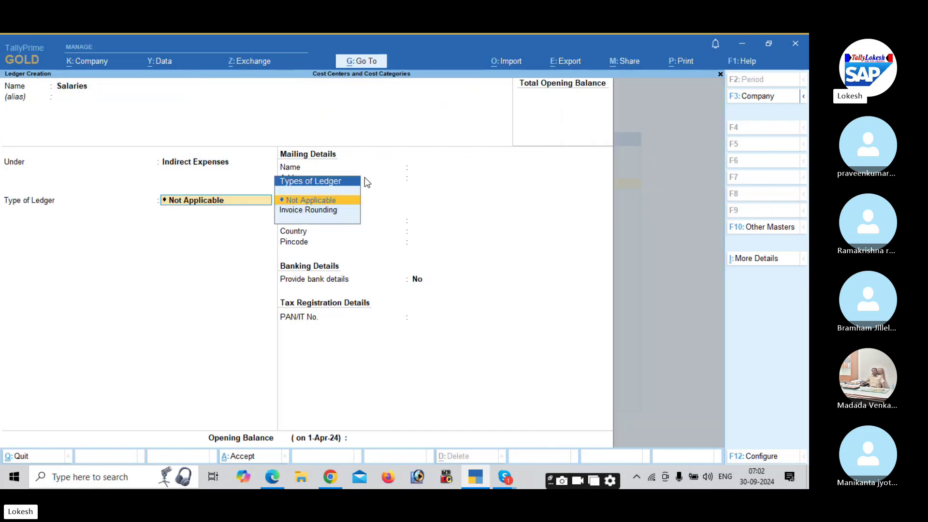
{"action": "key", "text": "ctrl+a"}
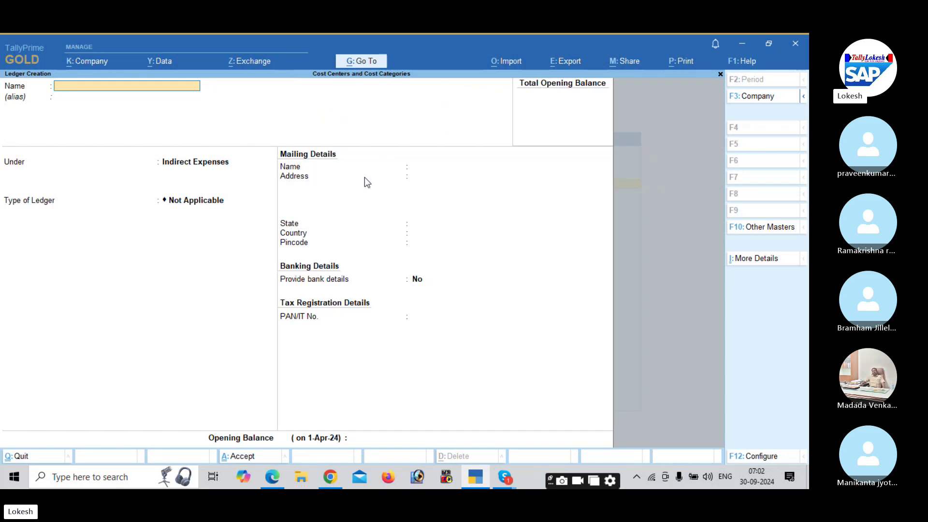
Create a ledger named Commission under Indirect Expenses
{"action": "type", "text": "Commission"}
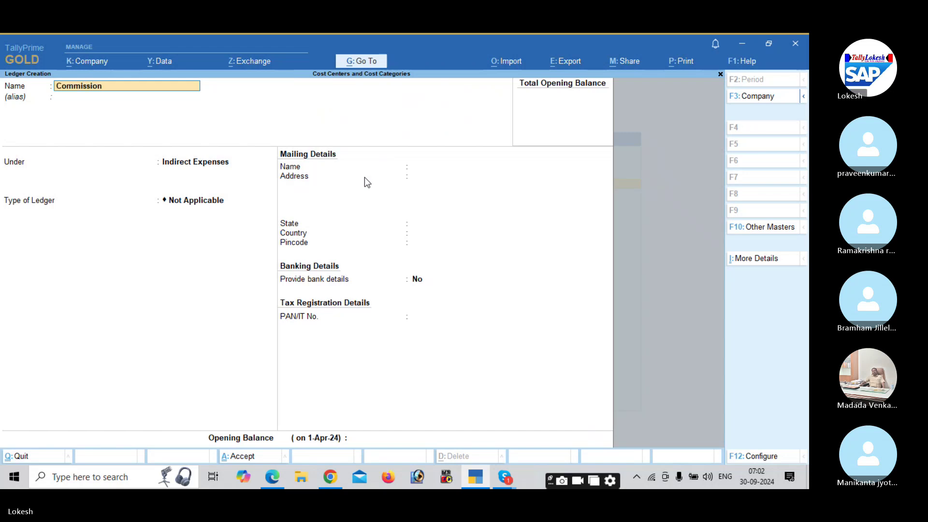
{"action": "key", "text": "Return"}
{"action": "key", "text": "ctrl+a"}
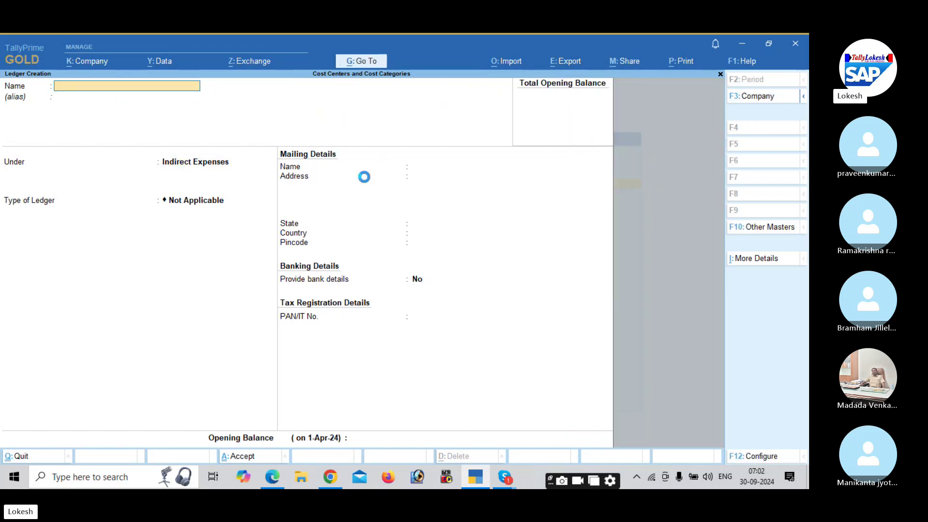
Create a ledger named Wages under Direct Expenses, with the ledger type left as Not Applicable
{"action": "type", "text": "Wages"}
{"action": "key", "text": "Return"}
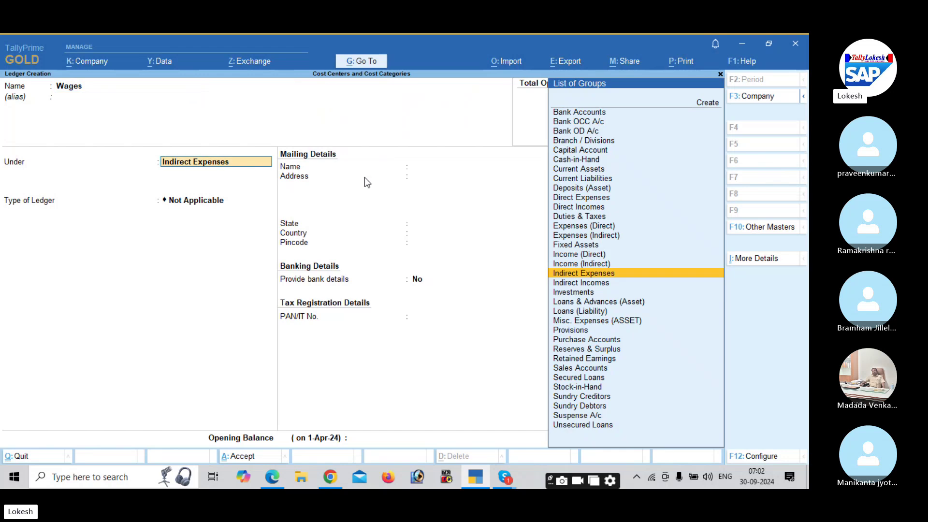
{"action": "type", "text": "Dir"}
{"action": "key", "text": "Return"}
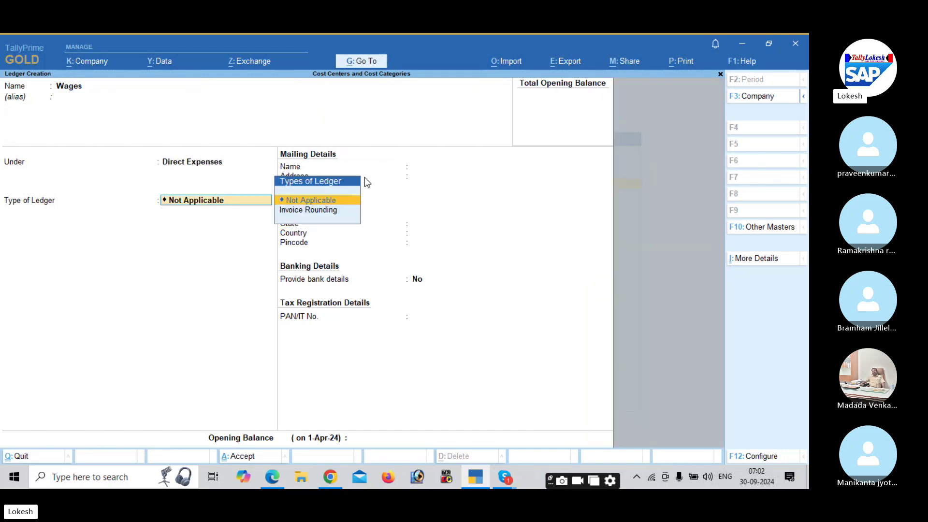
{"action": "key", "text": "ctrl+a"}
Switch to the PDF material and review the salary, commission and wage payments listed in Problem 4
{"action": "key", "text": "alt+Tab"}
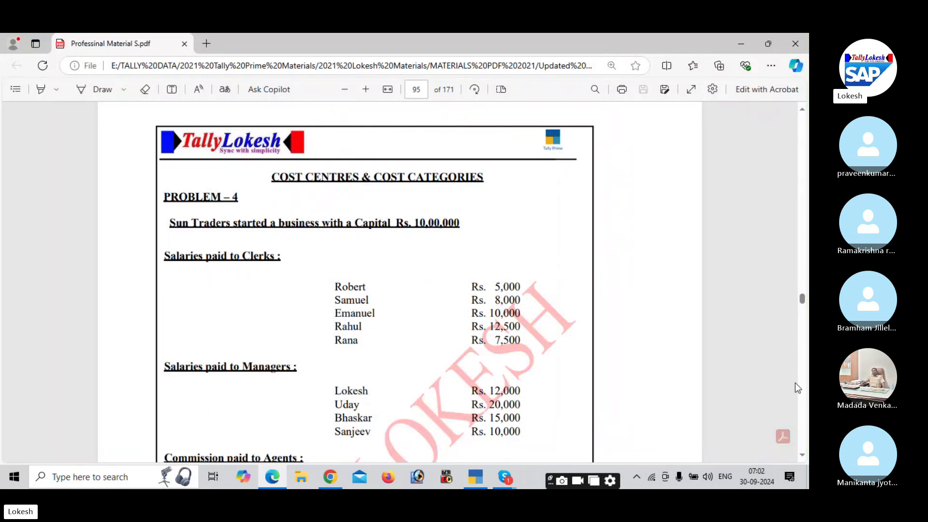
{"action": "left_click", "coordinate": [802, 456]}
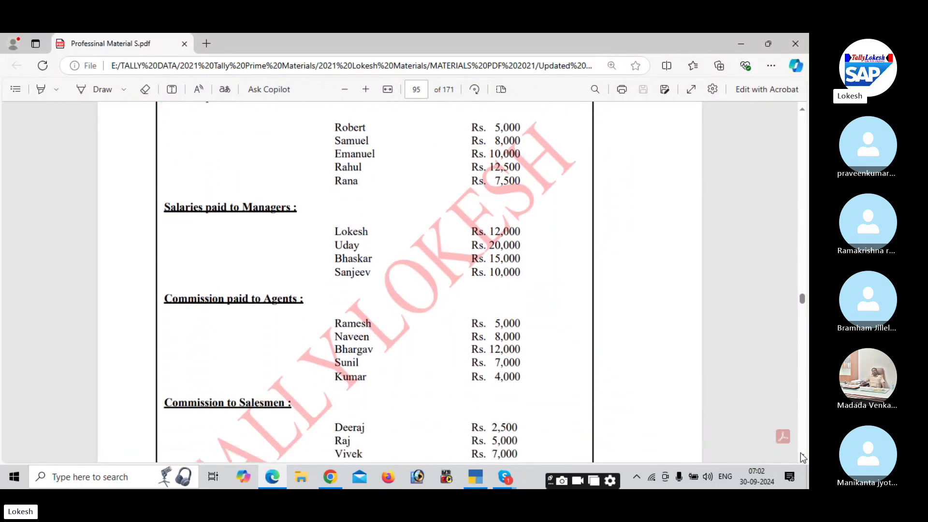
{"action": "left_click", "coordinate": [802, 456]}
{"action": "left_click", "coordinate": [802, 455]}
{"action": "left_click", "coordinate": [802, 455]}
{"action": "left_click", "coordinate": [802, 456]}
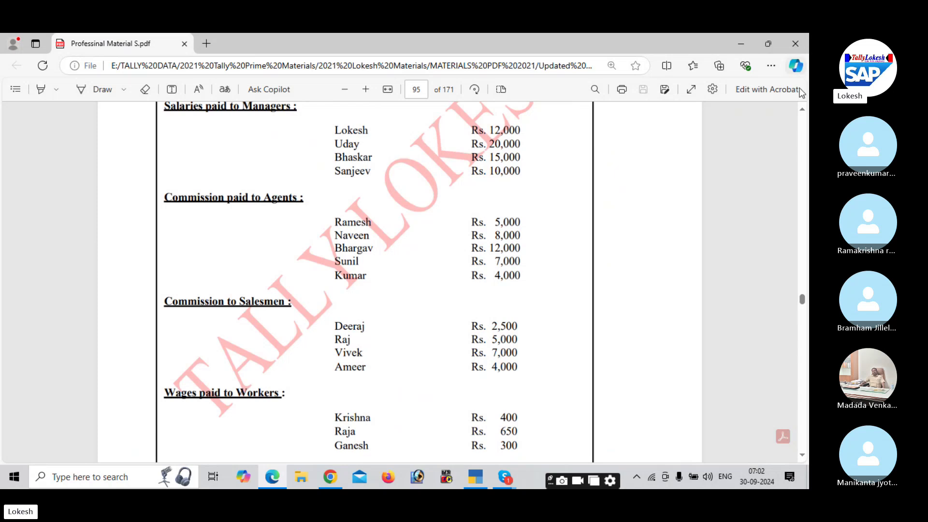
{"action": "left_click", "coordinate": [802, 110]}
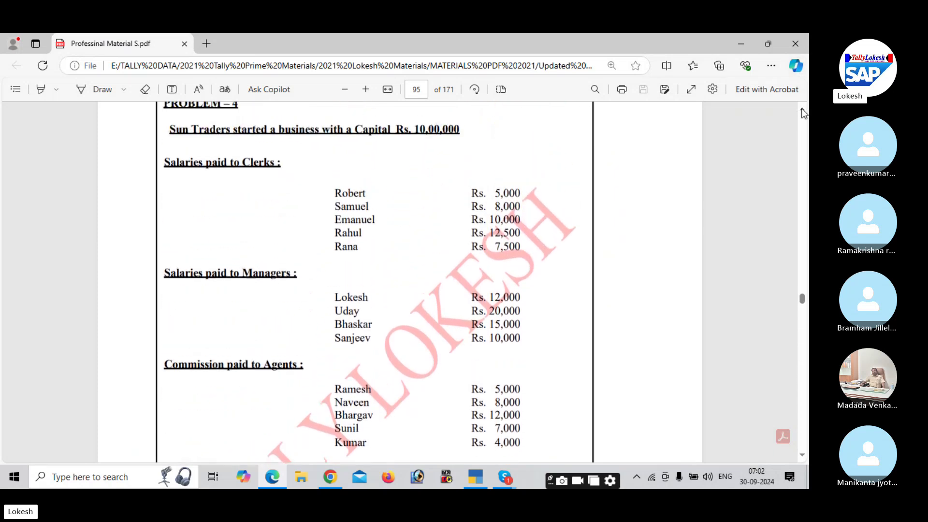
Switch from the PDF back to TallyPrime, leave ledger creation and expand the list of masters to show more master types
{"action": "left_click", "coordinate": [801, 110]}
{"action": "left_click", "coordinate": [802, 111]}
{"action": "left_click", "coordinate": [802, 111]}
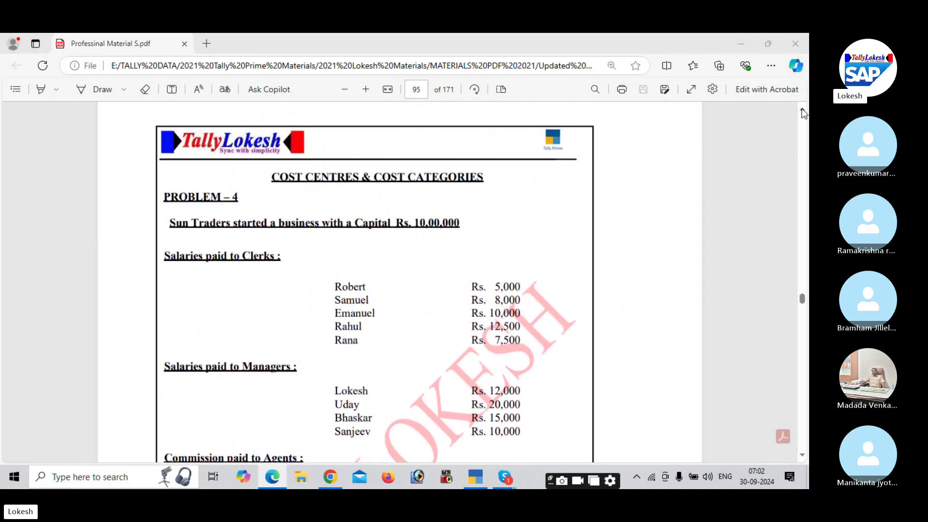
{"action": "key", "text": "alt+Tab"}
{"action": "key", "text": "Escape"}
{"action": "key", "text": "y"}
{"action": "key", "text": "Up"}
{"action": "key", "text": "Up"}
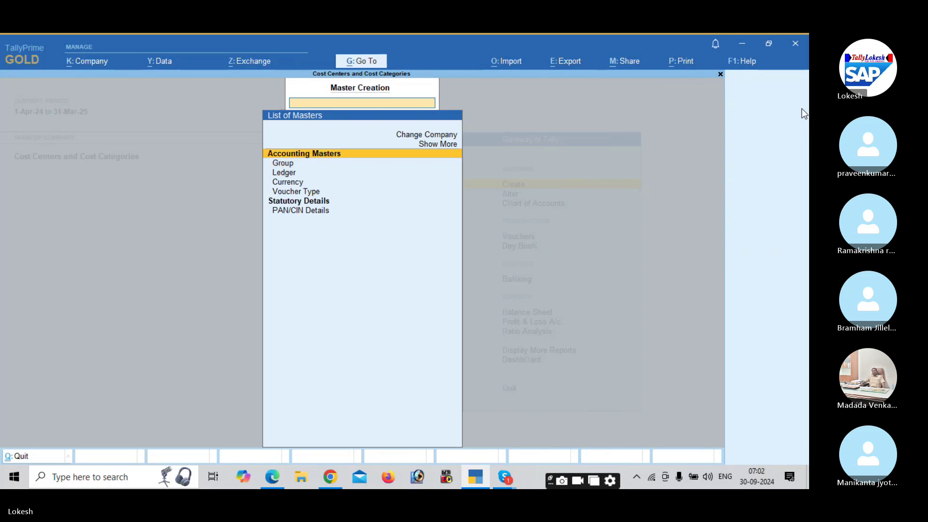
{"action": "key", "text": "Up"}
{"action": "key", "text": "Return"}
{"action": "key", "text": "Down"}
{"action": "key", "text": "Down"}
{"action": "key", "text": "Down"}
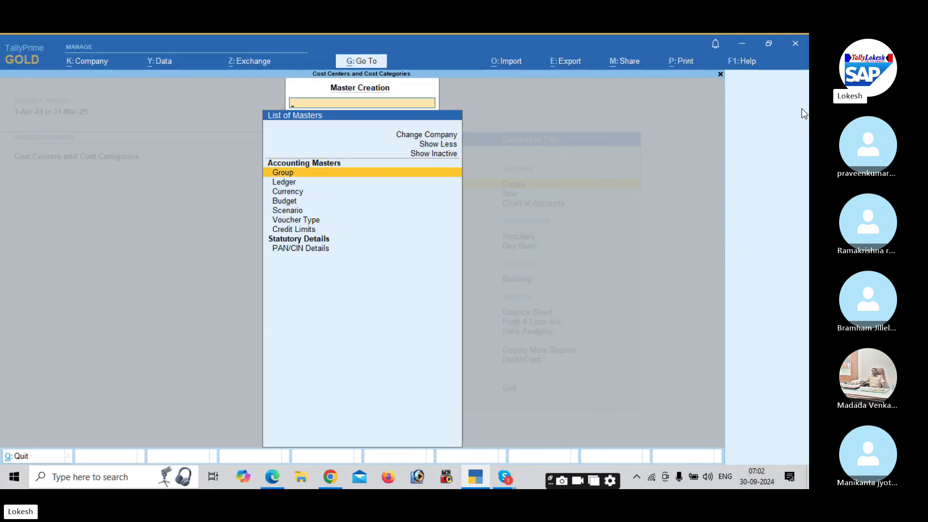
Enable Cost Centres in the company features and save the settings
{"action": "left_click", "coordinate": [91, 62]}
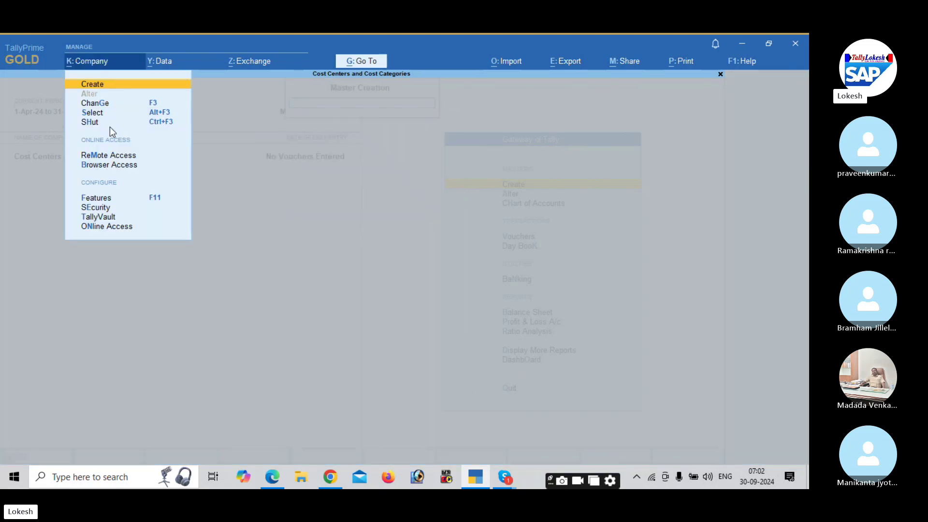
{"action": "left_click", "coordinate": [120, 201]}
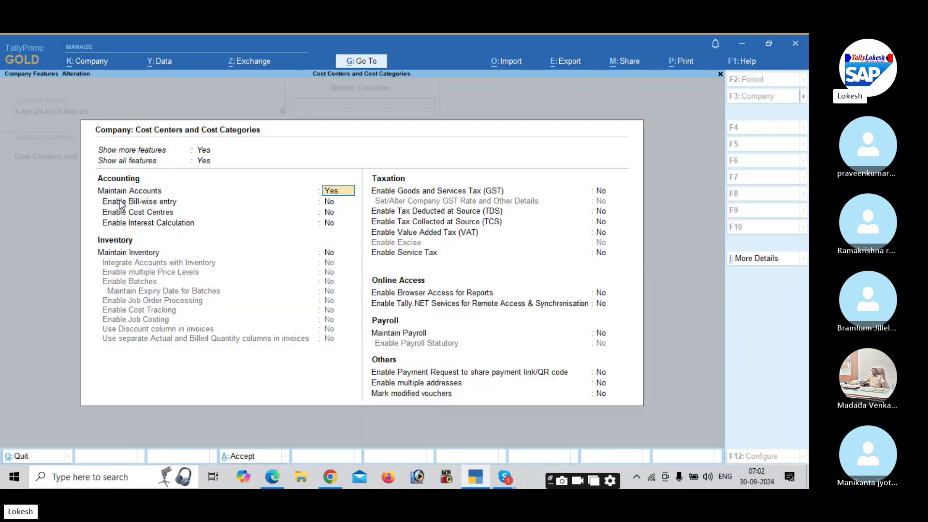
{"action": "left_click", "coordinate": [328, 213]}
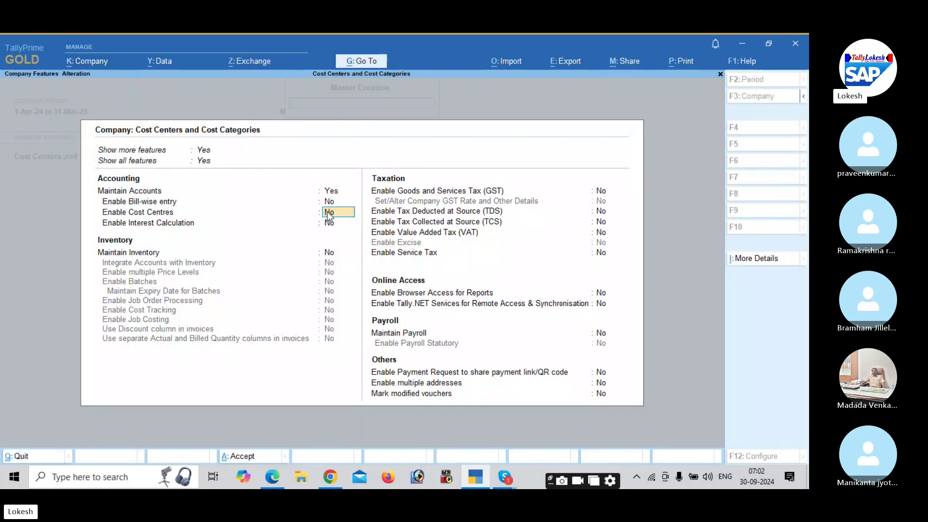
{"action": "key", "text": "y"}
{"action": "key", "text": "ctrl+a"}
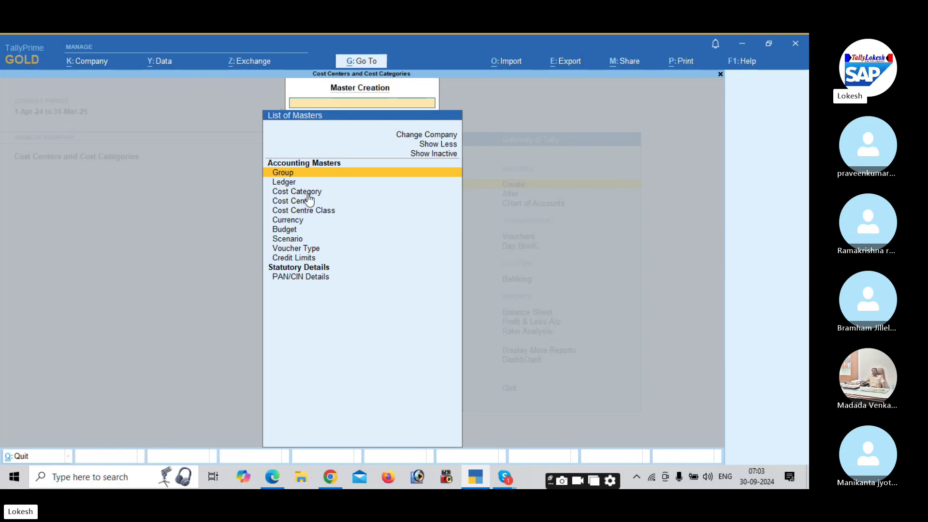
Create a cost category named Clerks, keeping revenue items allocated and non-revenue items not allocated
{"action": "key", "text": "Down"}
{"action": "key", "text": "Down"}
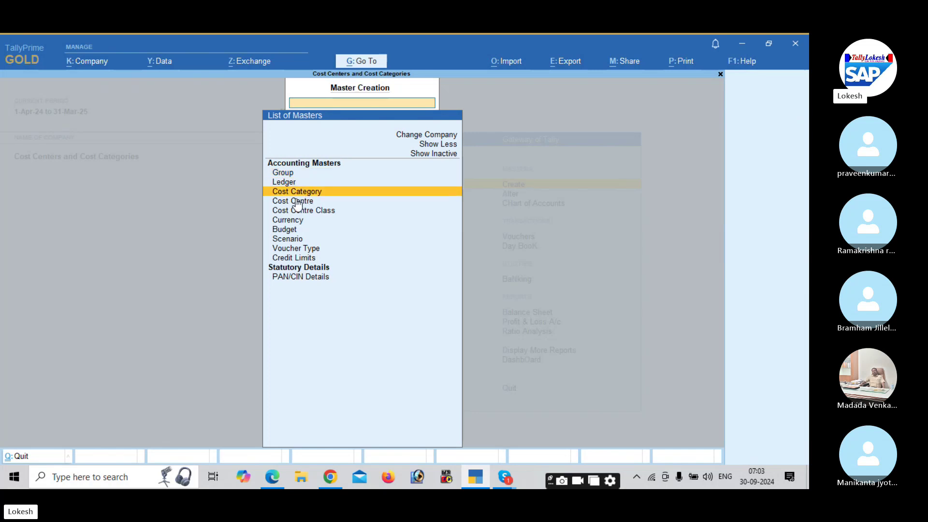
{"action": "key", "text": "Return"}
{"action": "key", "text": "Return"}
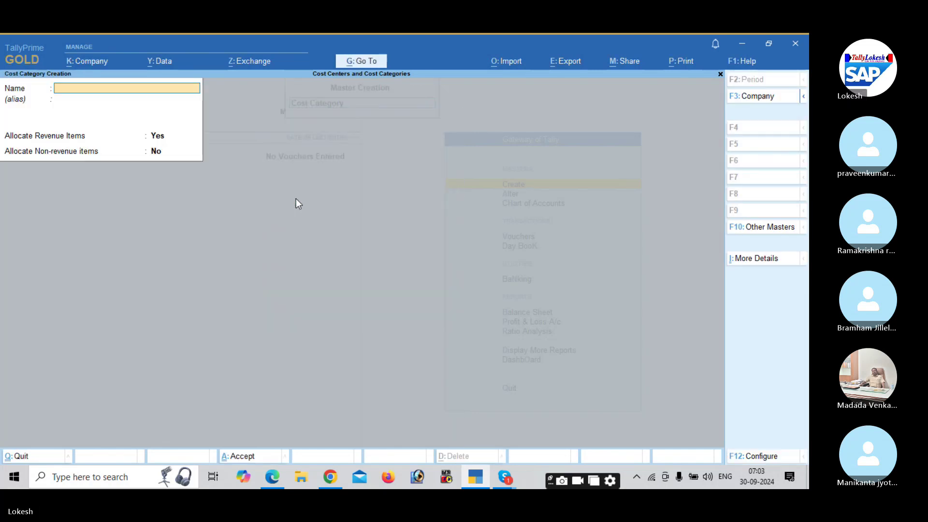
{"action": "key", "text": "alt+Tab"}
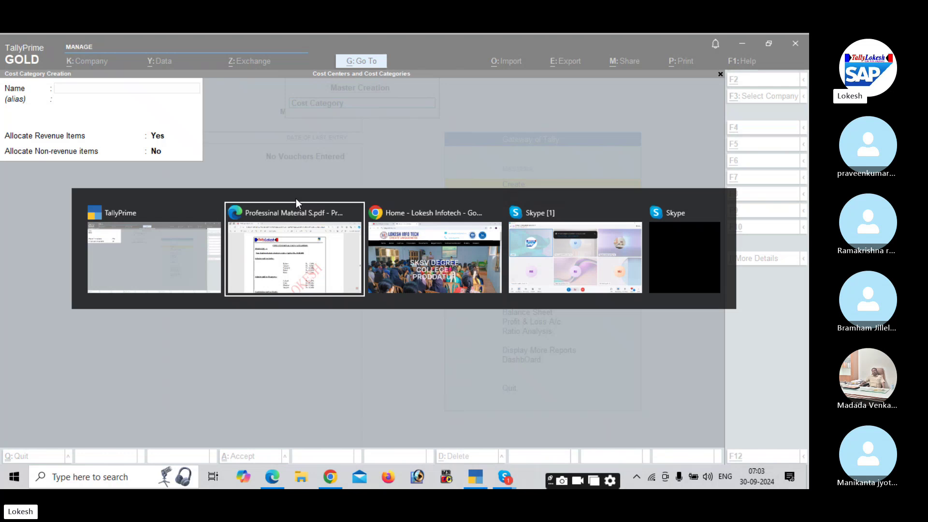
{"action": "key", "text": "alt+Tab"}
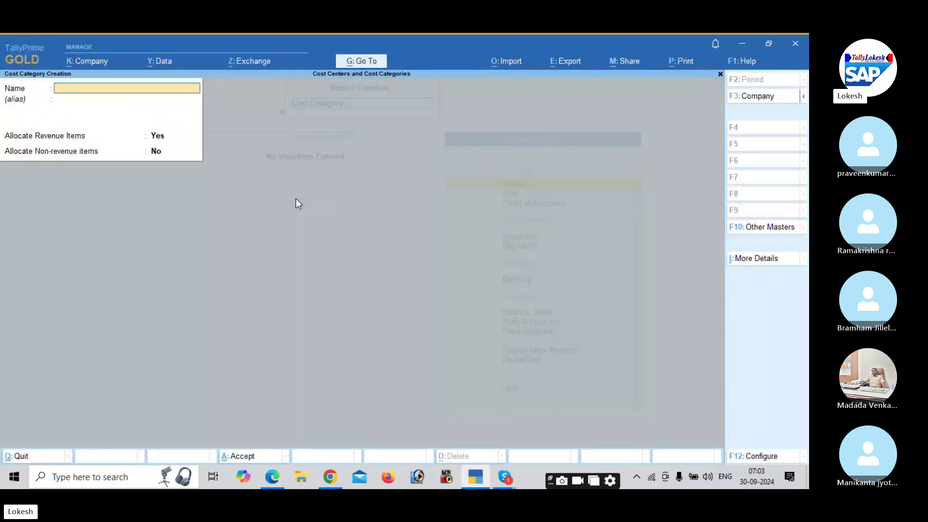
{"action": "type", "text": "Clerks"}
{"action": "key", "text": "Return"}
{"action": "key", "text": "Return"}
{"action": "key", "text": "Return"}
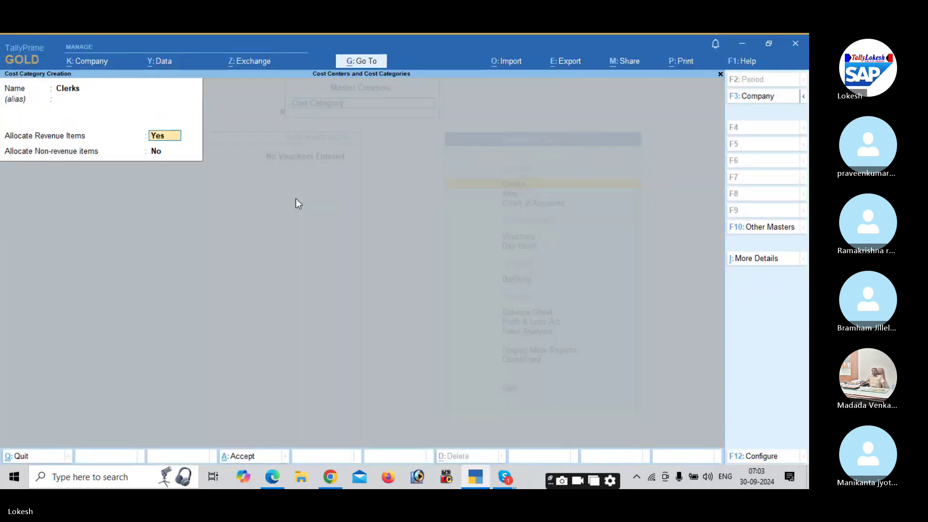
Create a cost category named Manages with the default allocation settings
{"action": "type", "text": "Manages"}
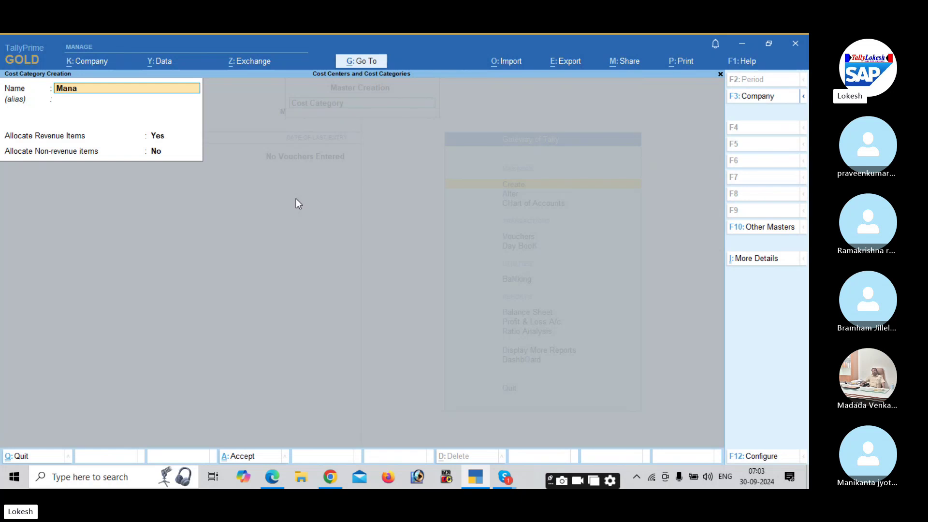
{"action": "key", "text": "Return"}
{"action": "key", "text": "Return"}
{"action": "key", "text": "Return"}
{"action": "key", "text": "Return"}
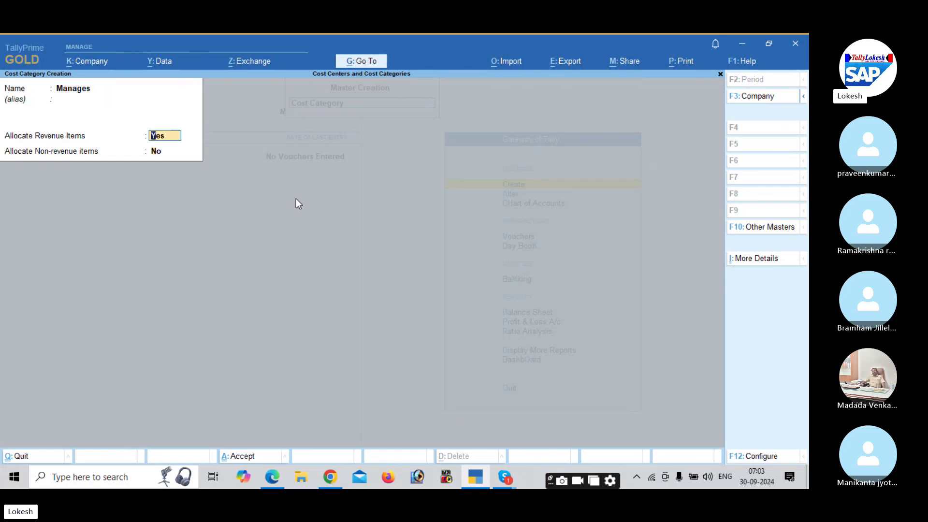
Check the commission section of the PDF material and create a cost category named Agents in TallyPrime
{"action": "key", "text": "alt+Tab"}
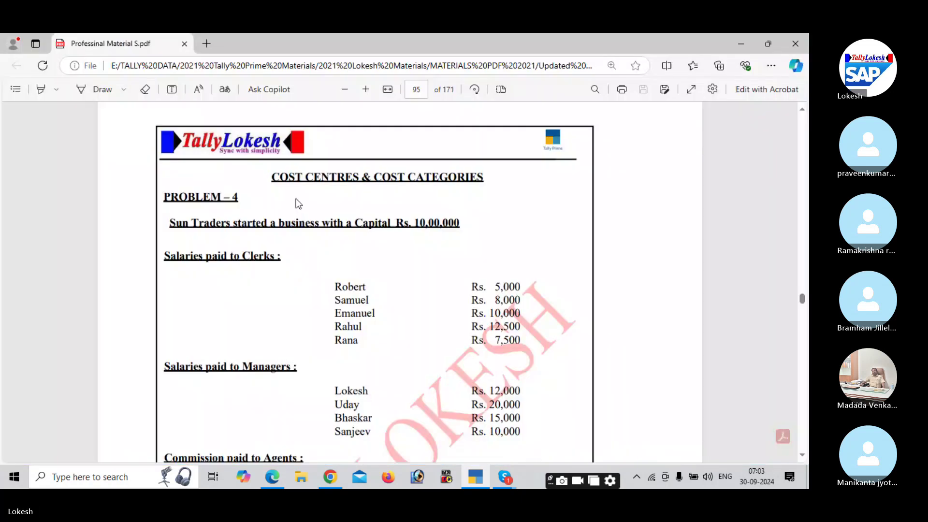
{"action": "scroll", "coordinate": [296, 199], "scroll_direction": "down", "scroll_amount": 3}
{"action": "key", "text": "alt+Tab"}
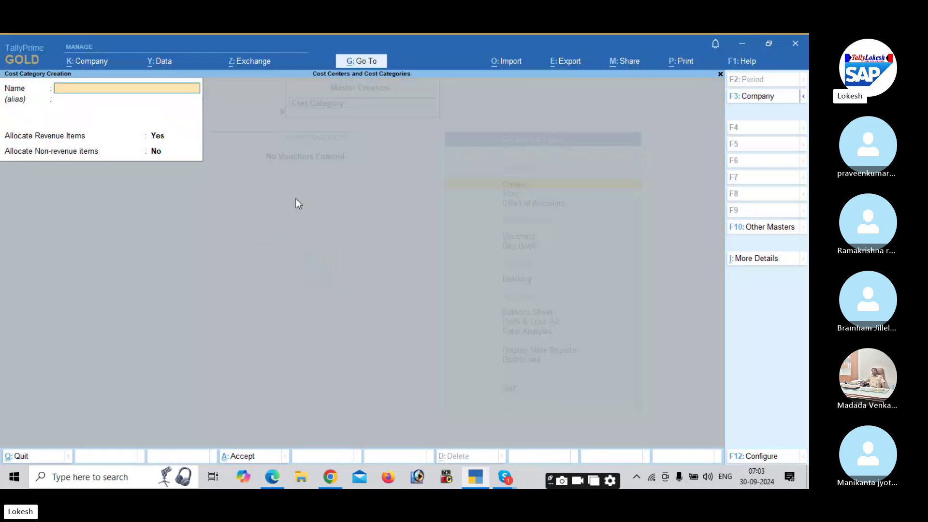
{"action": "type", "text": "Age"}
{"action": "key", "text": "Return"}
{"action": "key", "text": "Return"}
{"action": "key", "text": "Return"}
{"action": "key", "text": "Return"}
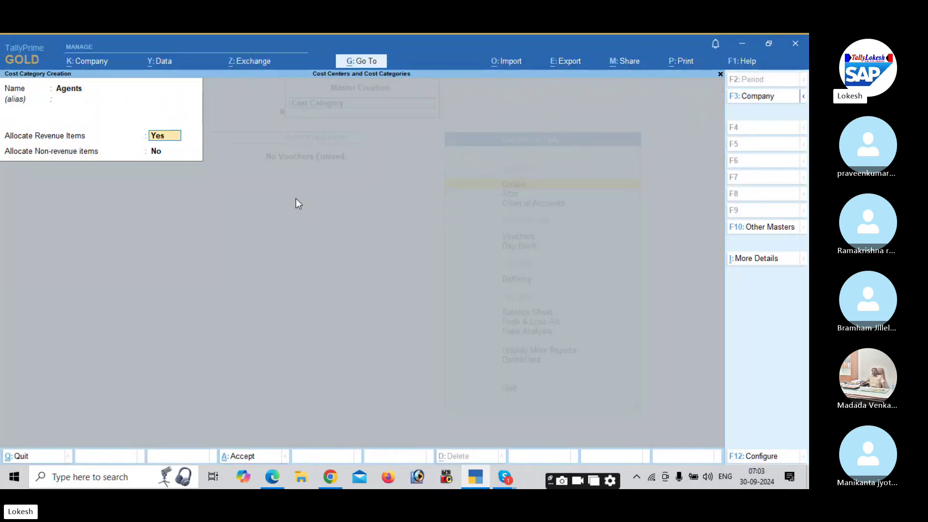
{"action": "key", "text": "Return"}
Create a cost category named Salesmen with the default allocation settings
{"action": "type", "text": "Sales"}
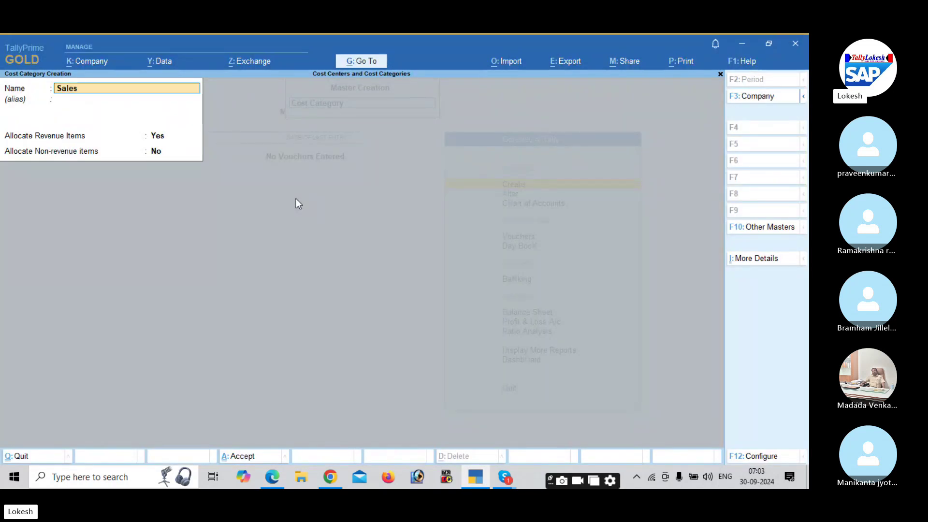
{"action": "type", "text": "men"}
{"action": "key", "text": "Return"}
{"action": "key", "text": "Return"}
{"action": "key", "text": "Return"}
{"action": "key", "text": "Return"}
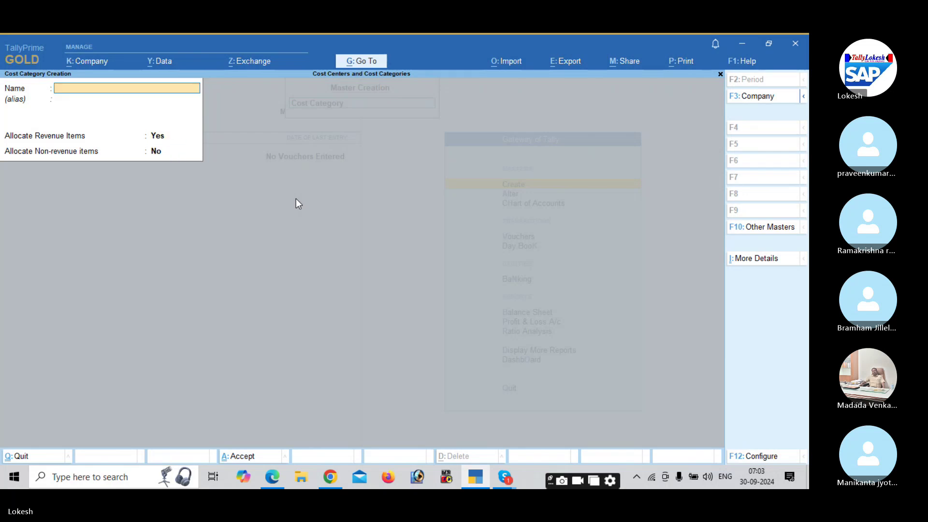
Check the remaining payee groups in the PDF, create a cost category named Workers in TallyPrime and leave cost category creation
{"action": "key", "text": "alt+Tab"}
{"action": "scroll", "coordinate": [295, 199], "scroll_direction": "down", "scroll_amount": 3}
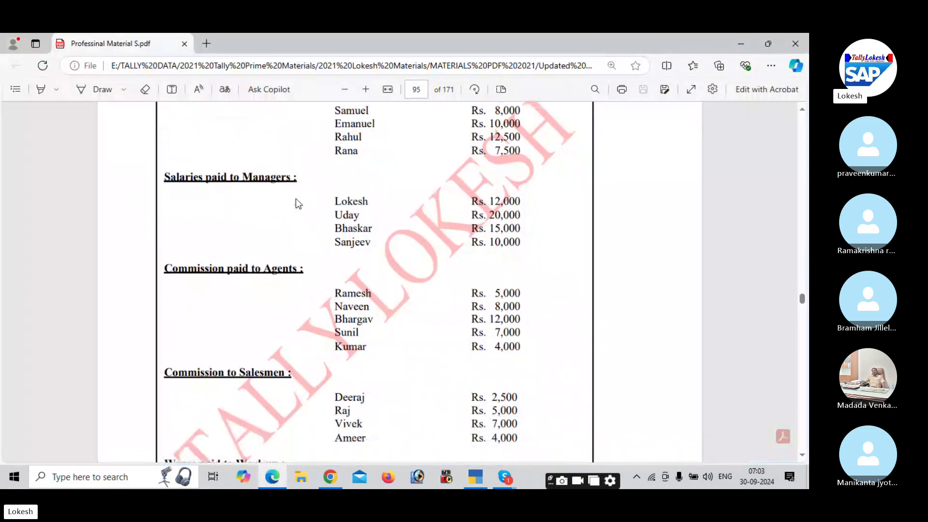
{"action": "scroll", "coordinate": [296, 198], "scroll_direction": "up", "scroll_amount": 8}
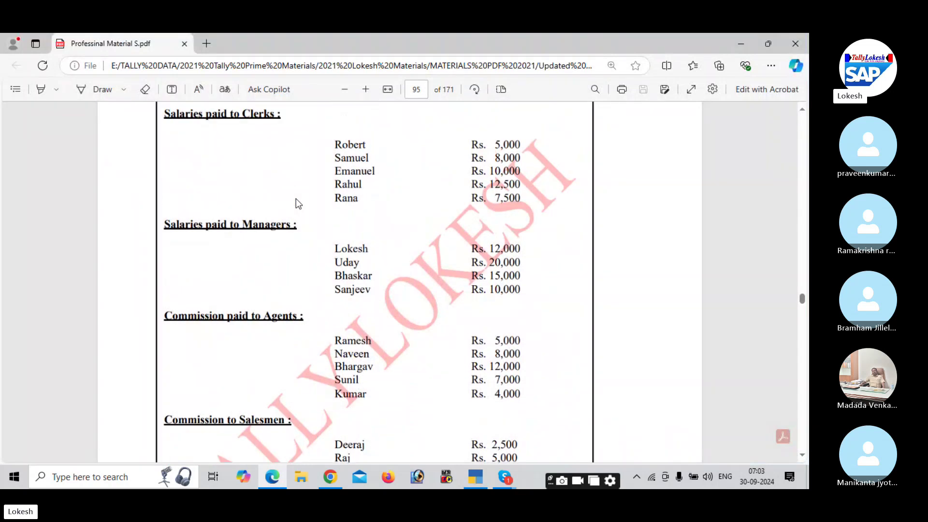
{"action": "scroll", "coordinate": [296, 199], "scroll_direction": "up", "scroll_amount": 2}
{"action": "key", "text": "alt+Tab"}
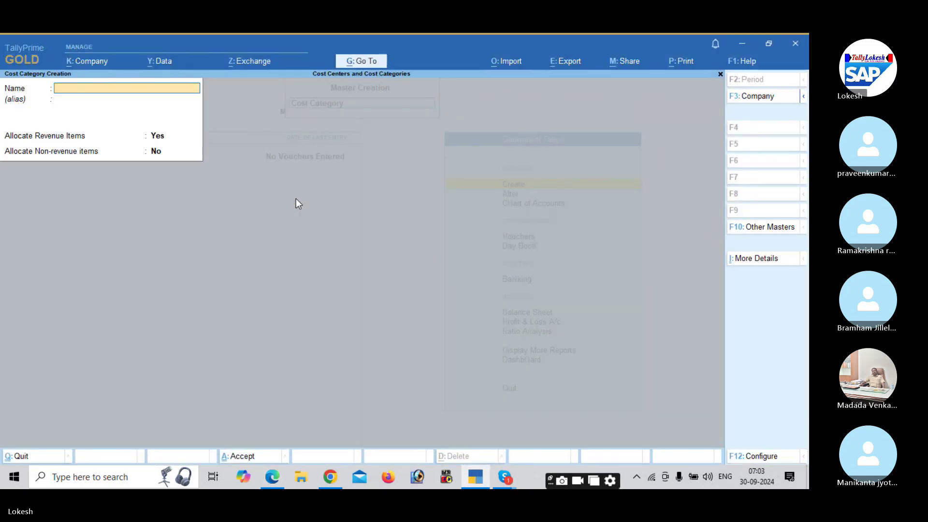
{"action": "type", "text": "s"}
{"action": "key", "text": "Return"}
{"action": "key", "text": "Return"}
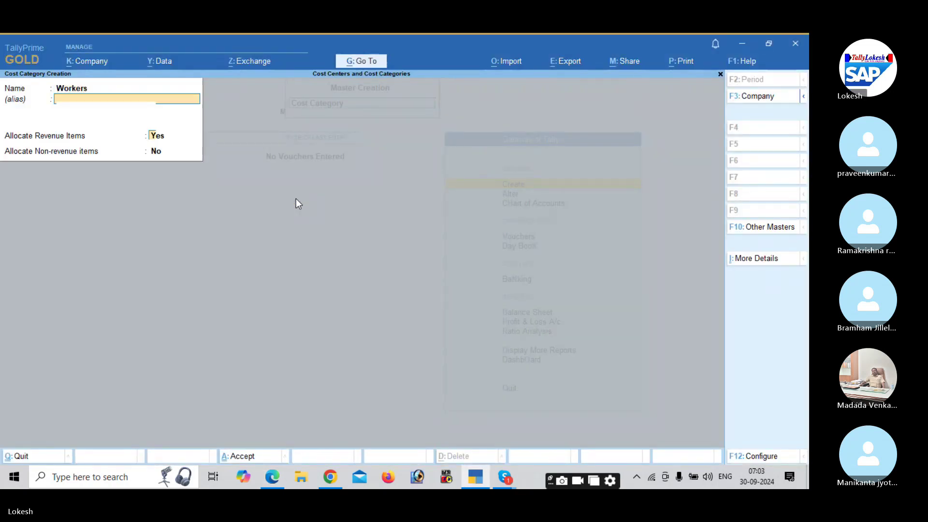
{"action": "key", "text": "Return"}
{"action": "key", "text": "Return"}
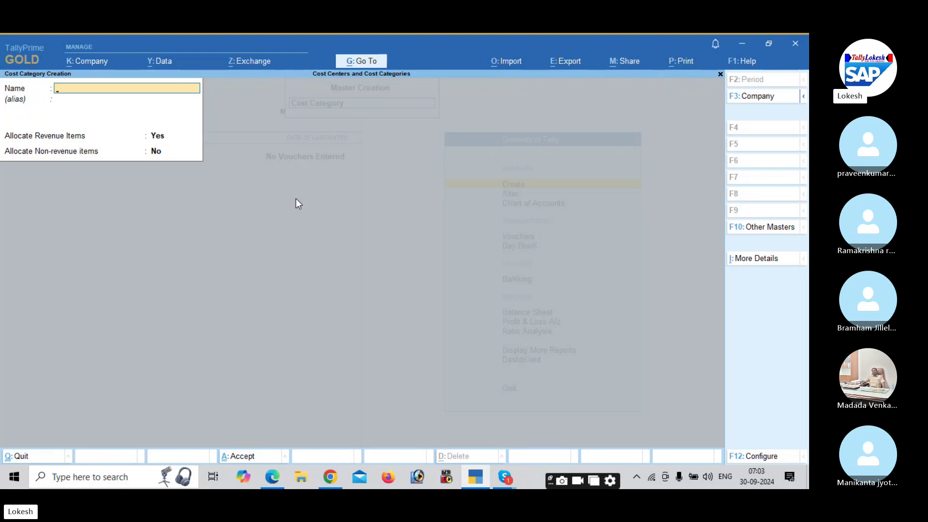
{"action": "key", "text": "Escape"}
{"action": "key", "text": "y"}
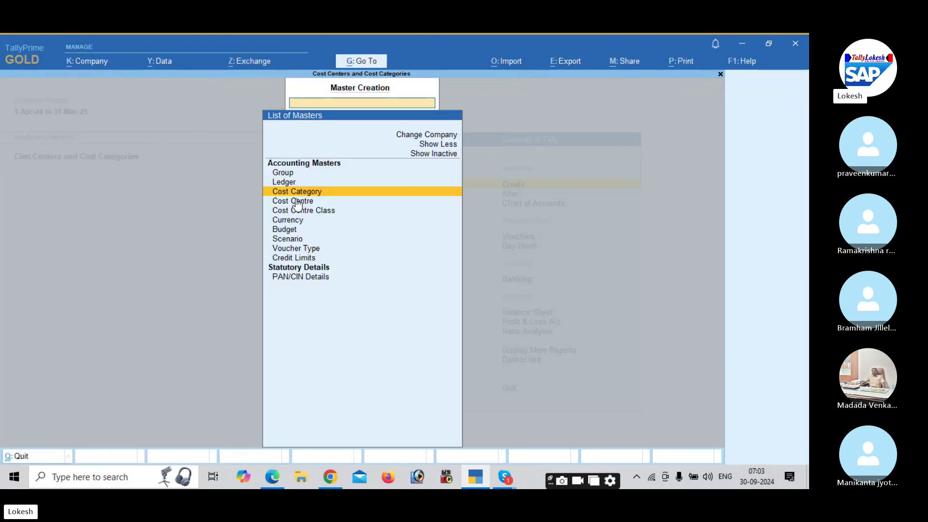
Create a cost centre for the first clerk listed in Problem 4, in the Clerks category under Primary
{"action": "key", "text": "Down"}
{"action": "key", "text": "Return"}
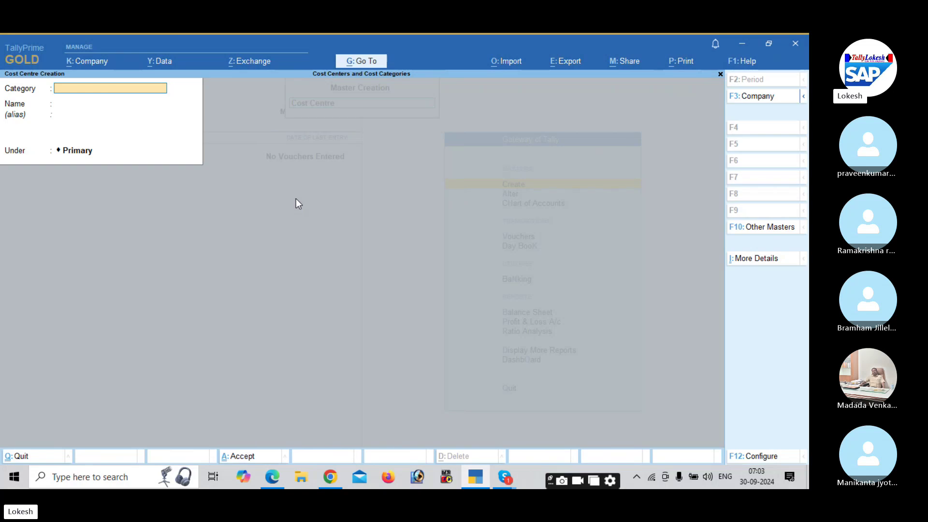
{"action": "type", "text": "Cl"}
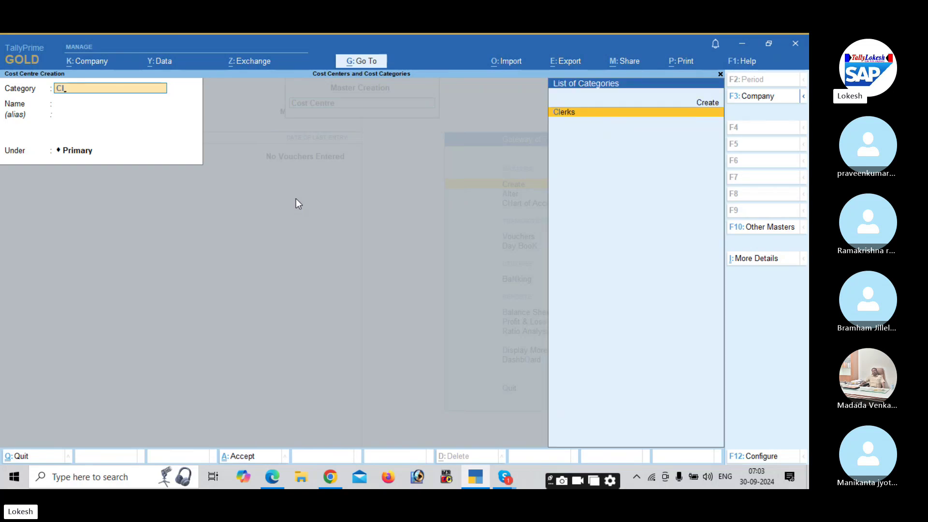
{"action": "key", "text": "BackSpace"}
{"action": "key", "text": "BackSpace"}
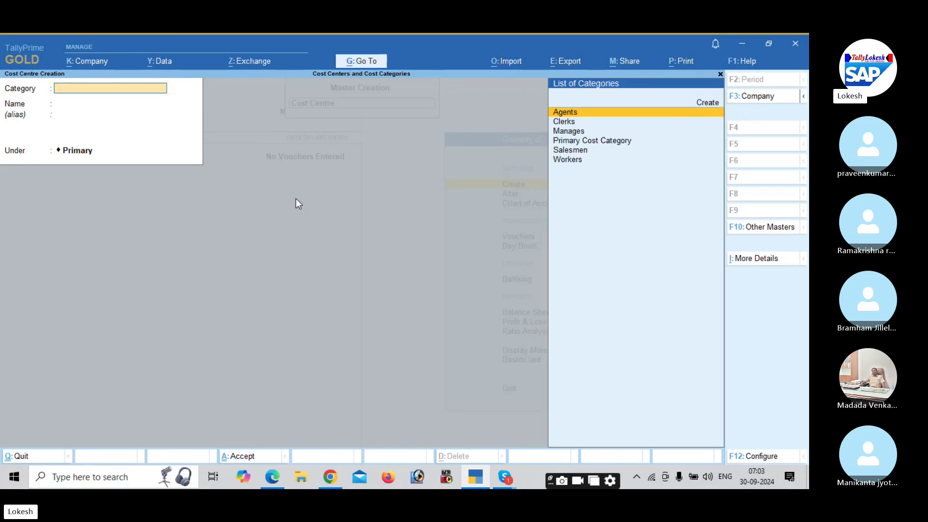
{"action": "key", "text": "Down"}
{"action": "key", "text": "Return"}
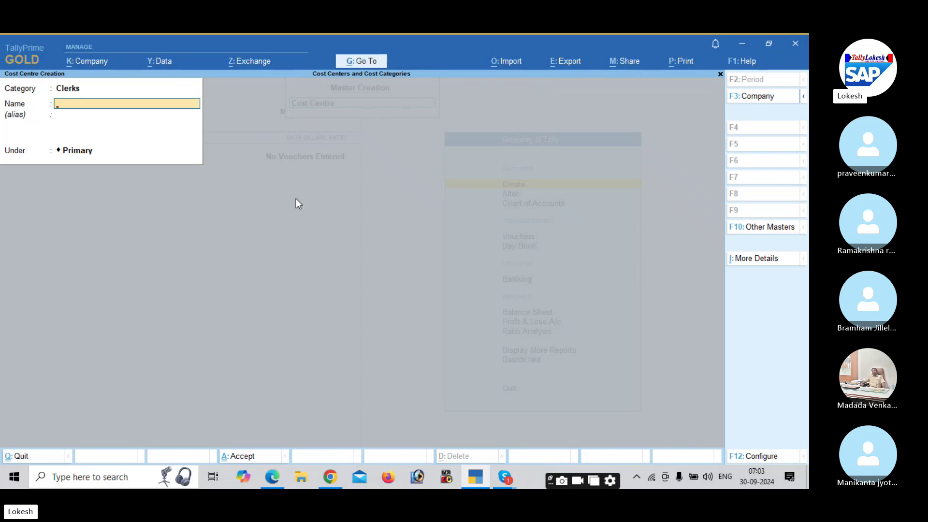
{"action": "key", "text": "alt+Tab"}
{"action": "key", "text": "alt+Tab"}
{"action": "type", "text": "Robert"}
{"action": "key", "text": "Return"}
{"action": "key", "text": "Return"}
{"action": "key", "text": "Return"}
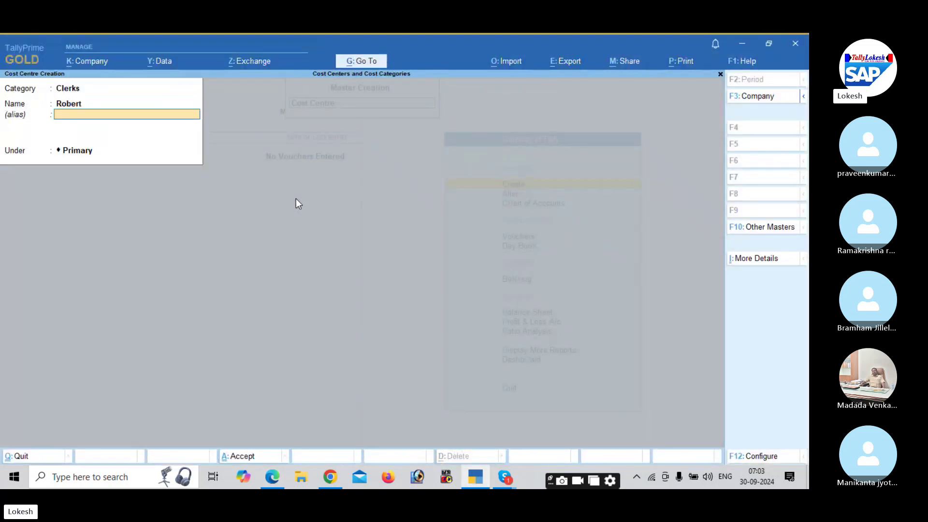
Look up the second clerk in the PDF and create that clerk's cost centre in the Clerks category under Primary
{"action": "key", "text": "alt+Tab"}
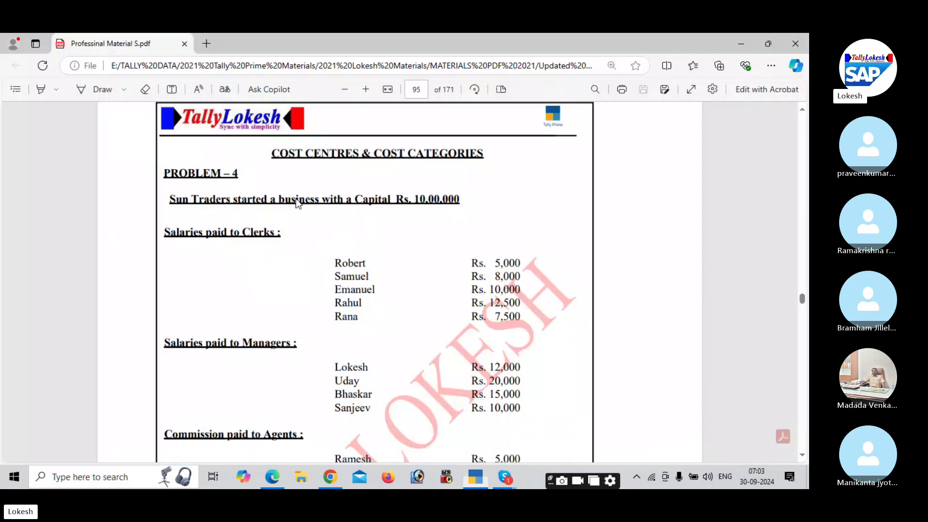
{"action": "key", "text": "alt+Tab"}
{"action": "type", "text": "S"}
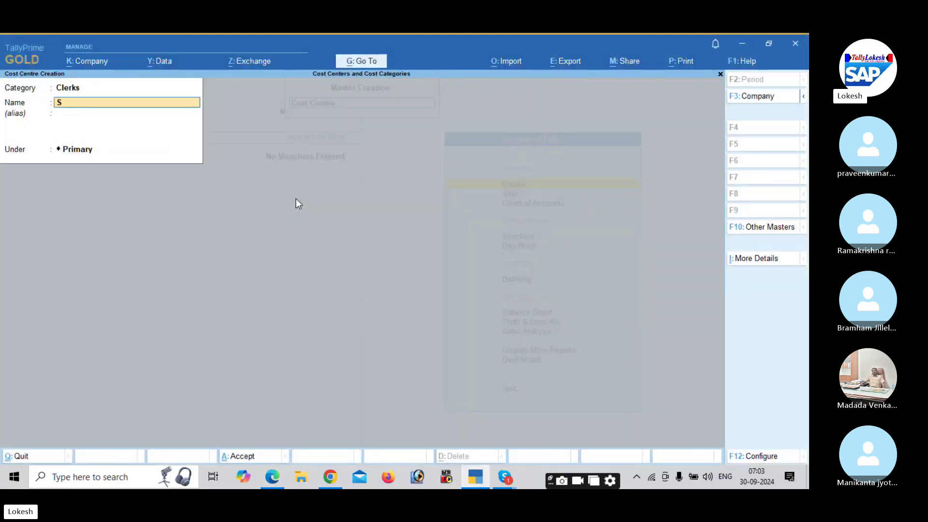
{"action": "type", "text": "amuel"}
{"action": "key", "text": "Return"}
{"action": "key", "text": "Return"}
{"action": "key", "text": "Return"}
{"action": "key", "text": "Return"}
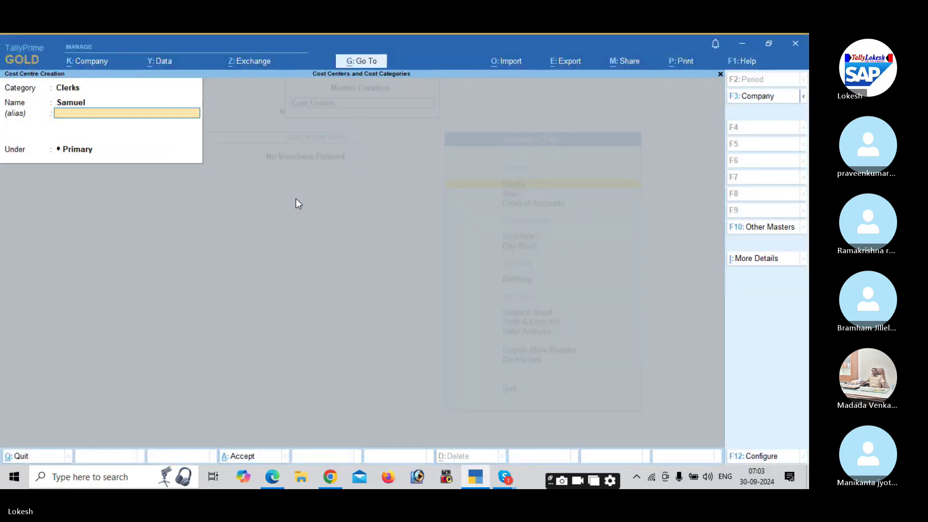
Look up the third clerk in the Problem 4 PDF and create that clerk's cost centre in the Clerks category under Primary
{"action": "key", "text": "alt+Tab"}
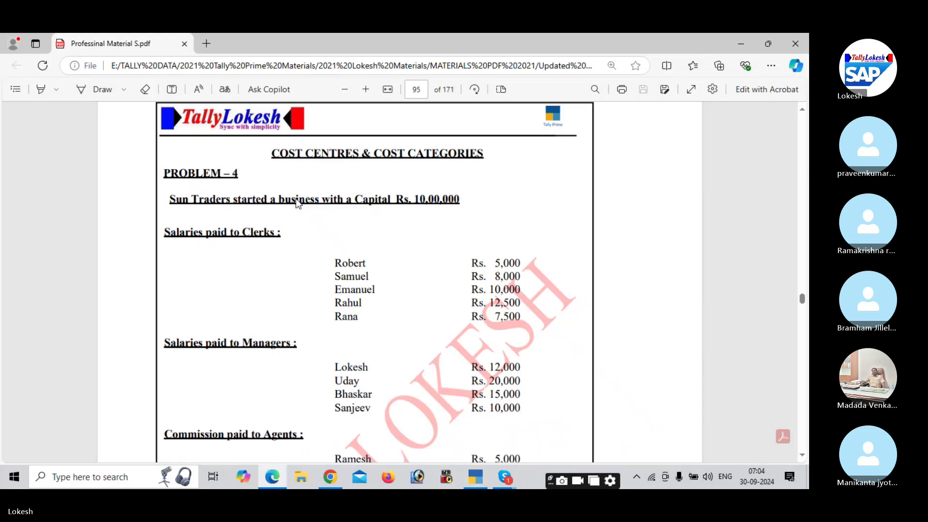
{"action": "key", "text": "alt+Tab"}
{"action": "type", "text": "Emanuel"}
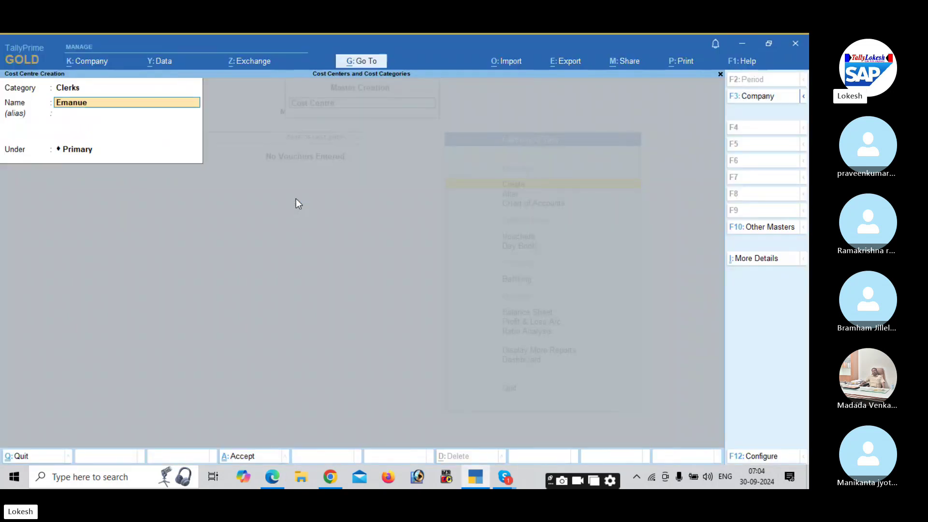
{"action": "key", "text": "Return"}
{"action": "key", "text": "Return"}
{"action": "key", "text": "Return"}
{"action": "key", "text": "Return"}
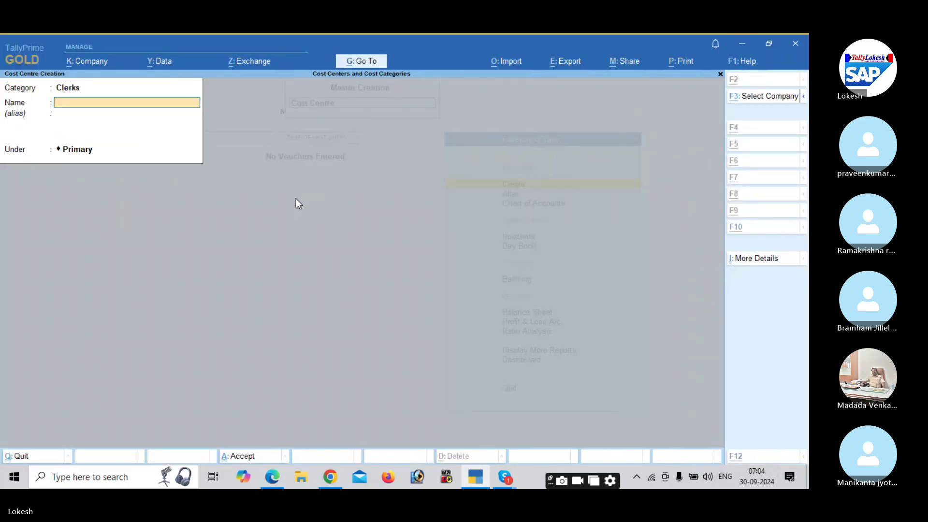
Check the fourth clerk in the PDF and create a cost centre with that name in the Clerks category under Primary
{"action": "key", "text": "alt+Tab"}
{"action": "key", "text": "alt+Tab"}
{"action": "type", "text": "R"}
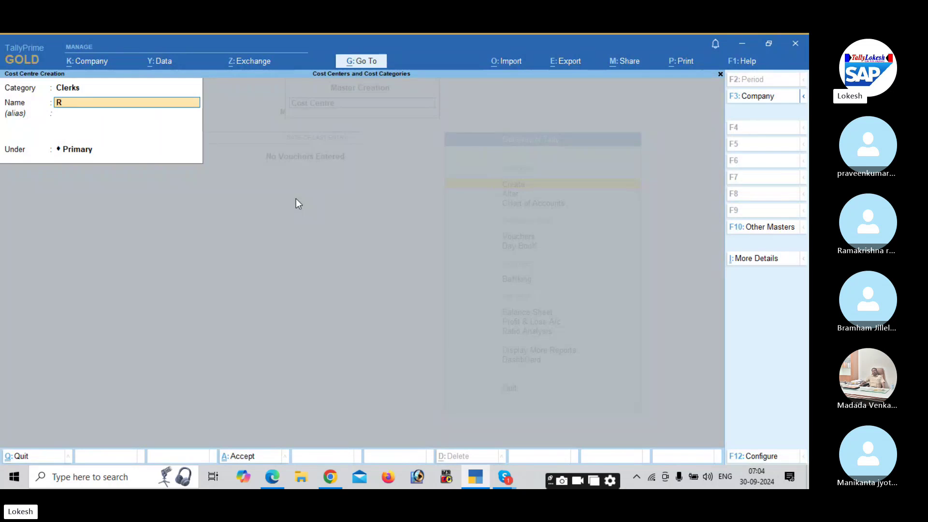
{"action": "type", "text": "ahul"}
{"action": "key", "text": "Return"}
{"action": "key", "text": "Return"}
{"action": "key", "text": "Return"}
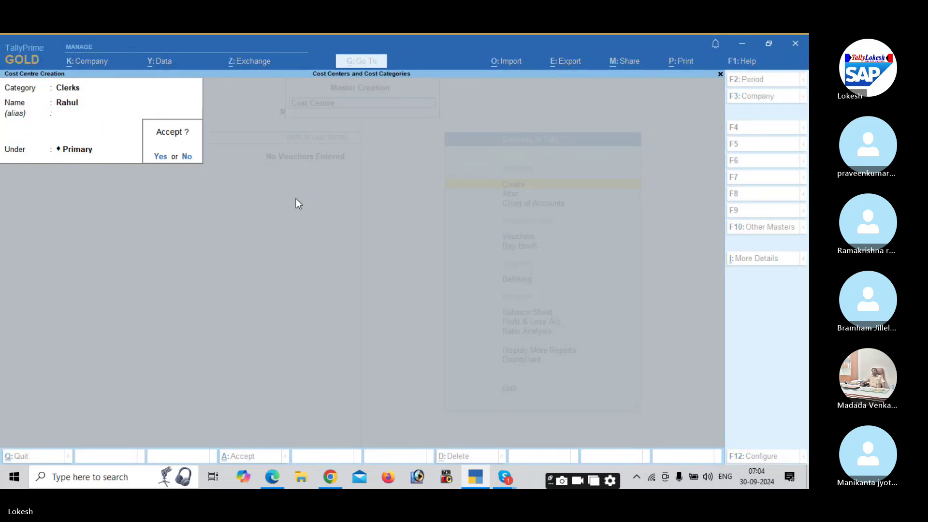
{"action": "key", "text": "Return"}
Look up the fifth and last clerk in the PDF and create that clerk's cost centre in the Clerks category under Primary
{"action": "key", "text": "alt+Tab"}
{"action": "key", "text": "alt+Tab"}
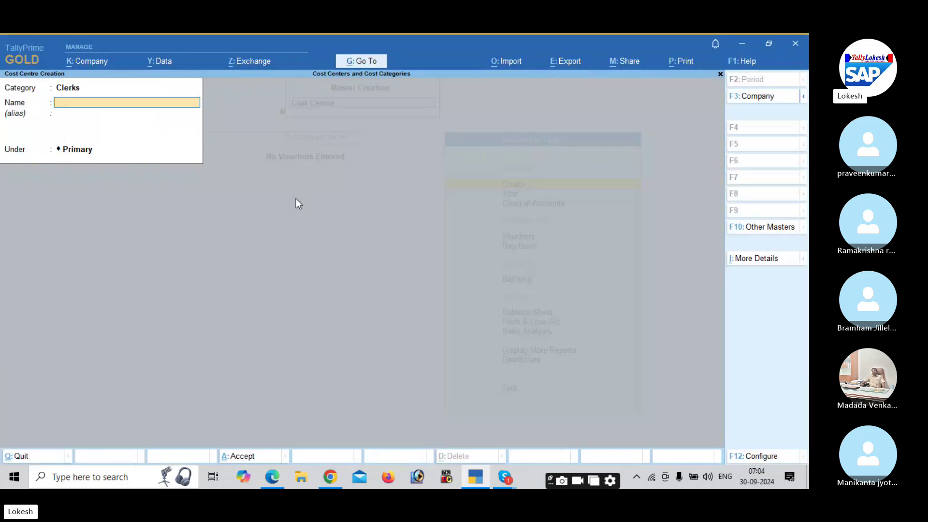
{"action": "type", "text": "Ramu"}
{"action": "key", "text": "Return"}
{"action": "key", "text": "Return"}
{"action": "key", "text": "Return"}
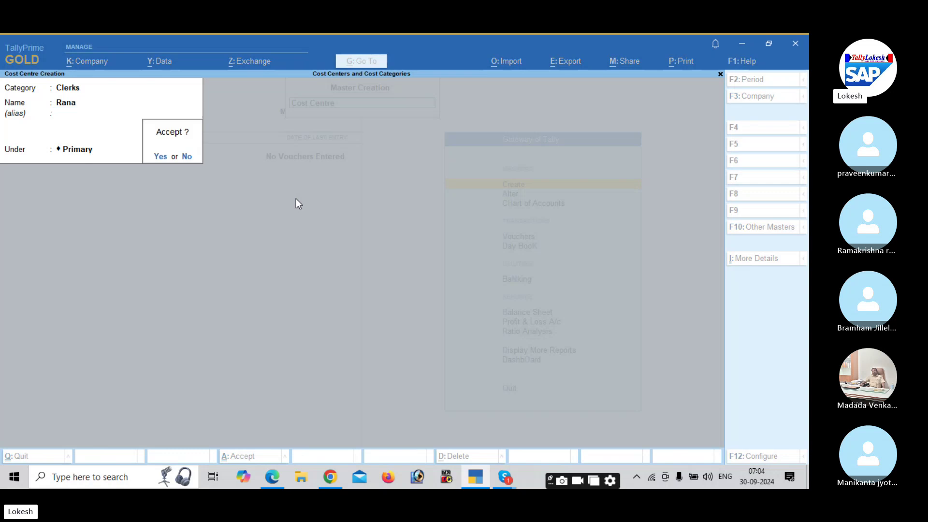
{"action": "key", "text": "Return"}
Switch the cost centre category to Manages and create a cost centre under Primary for the first manager listed in the PDF
{"action": "key", "text": "BackSpace"}
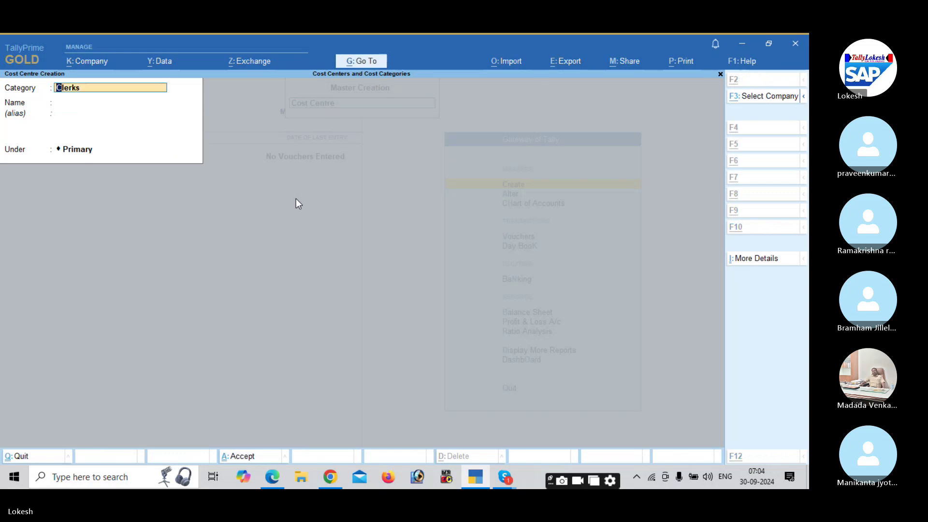
{"action": "key", "text": "alt+Tab"}
{"action": "key", "text": "alt+Tab"}
{"action": "type", "text": "ma"}
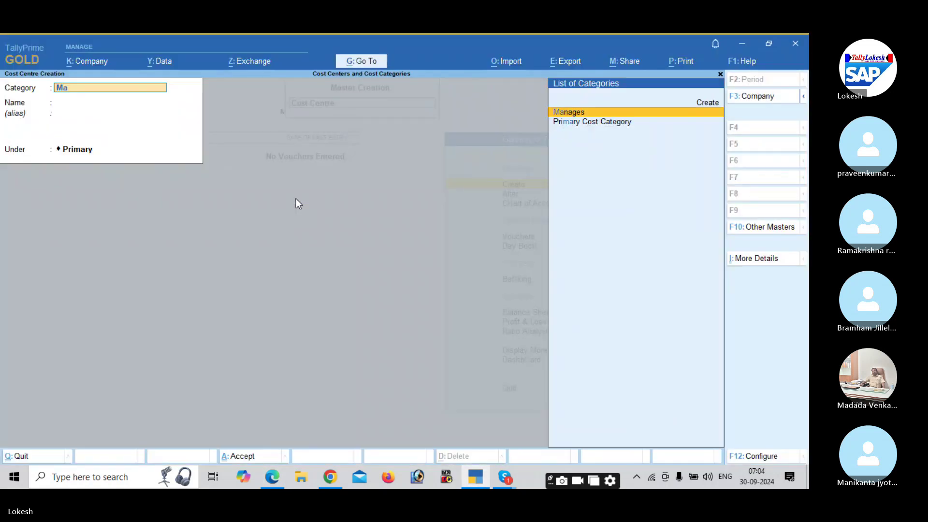
{"action": "key", "text": "Return"}
{"action": "key", "text": "alt+Tab"}
{"action": "scroll", "coordinate": [296, 199], "scroll_direction": "down", "scroll_amount": 3}
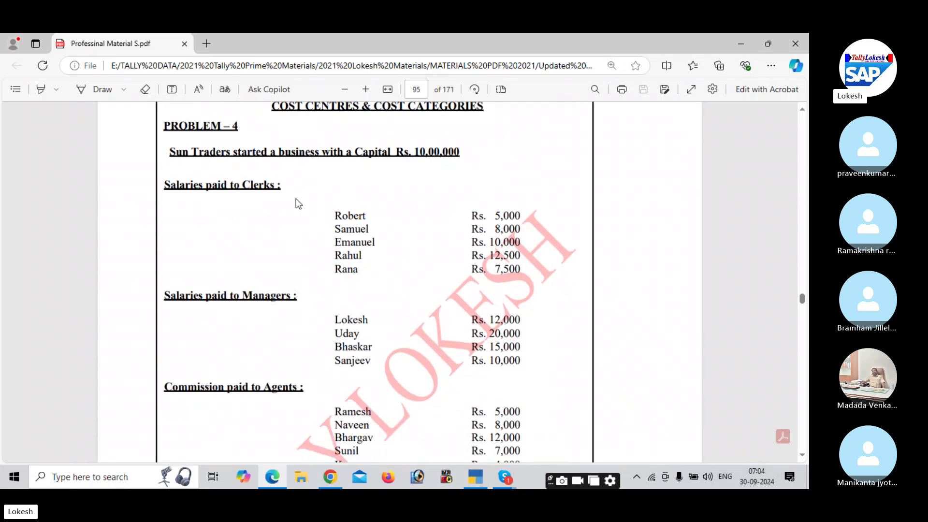
{"action": "key", "text": "alt+Tab"}
{"action": "type", "text": "L"}
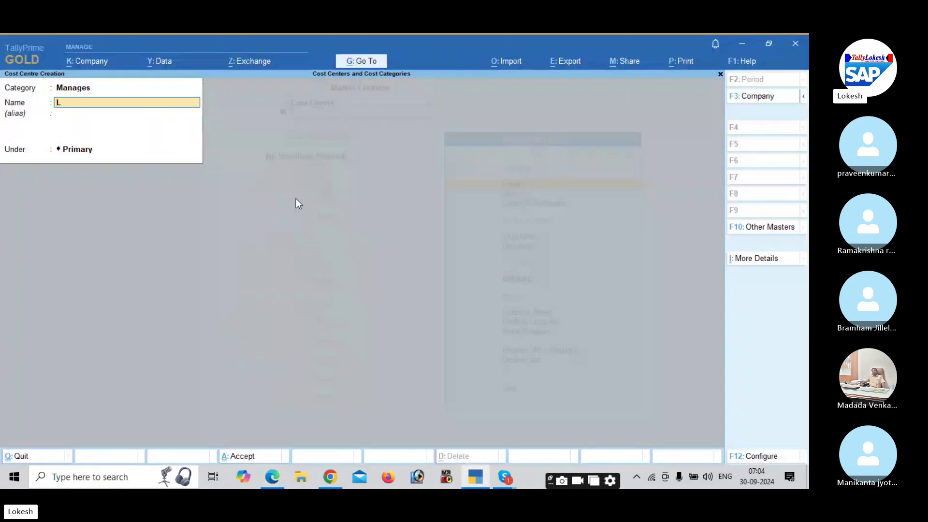
{"action": "type", "text": "okehs"}
{"action": "key", "text": "BackSpace"}
{"action": "key", "text": "BackSpace"}
{"action": "key", "text": "Return"}
{"action": "key", "text": "Return"}
{"action": "key", "text": "Return"}
{"action": "key", "text": "Return"}
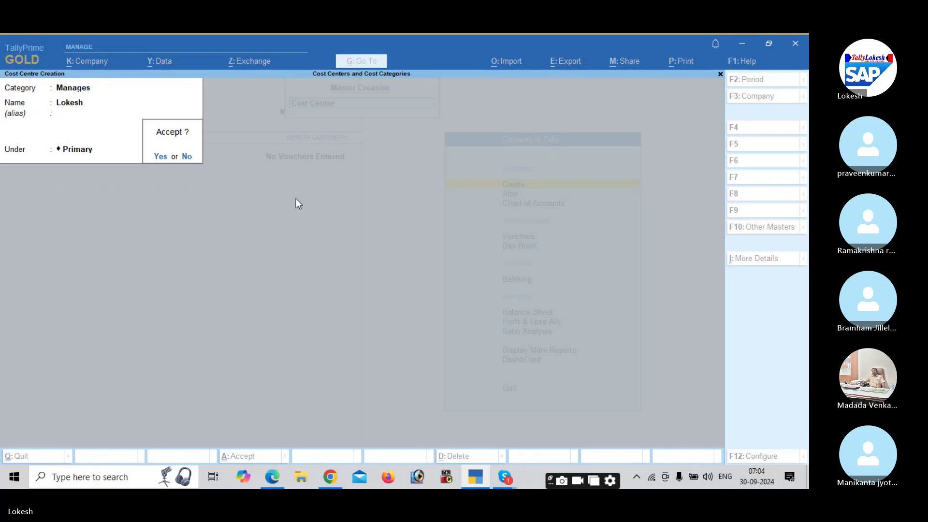
Create a cost centre for the second manager listed in Problem 4, in the Manages category under Primary
{"action": "type", "text": "Uday"}
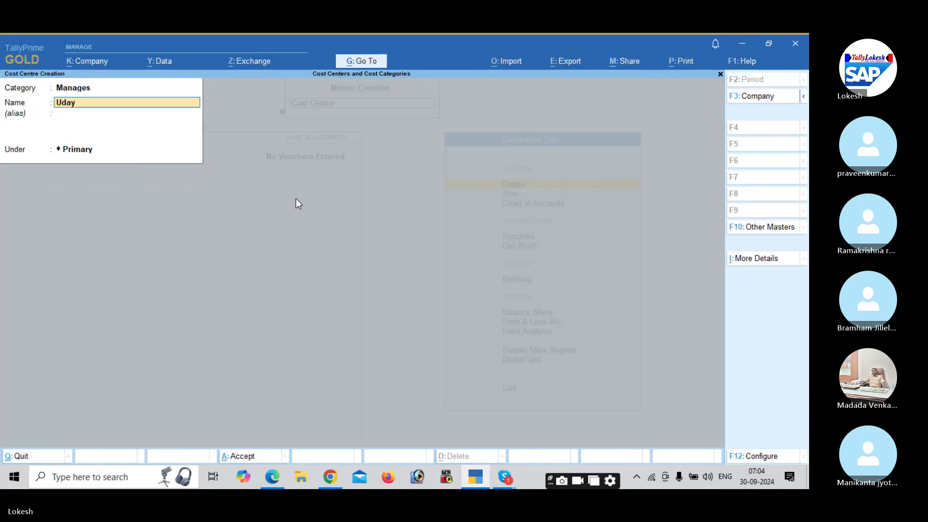
{"action": "key", "text": "Return"}
{"action": "key", "text": "Return"}
{"action": "key", "text": "Return"}
{"action": "key", "text": "Return"}
Create a cost centre for the third manager listed in Problem 4, in the Manages category under Primary
{"action": "type", "text": "Bhaskar"}
{"action": "key", "text": "Return"}
{"action": "key", "text": "Return"}
{"action": "key", "text": "Return"}
{"action": "key", "text": "Return"}
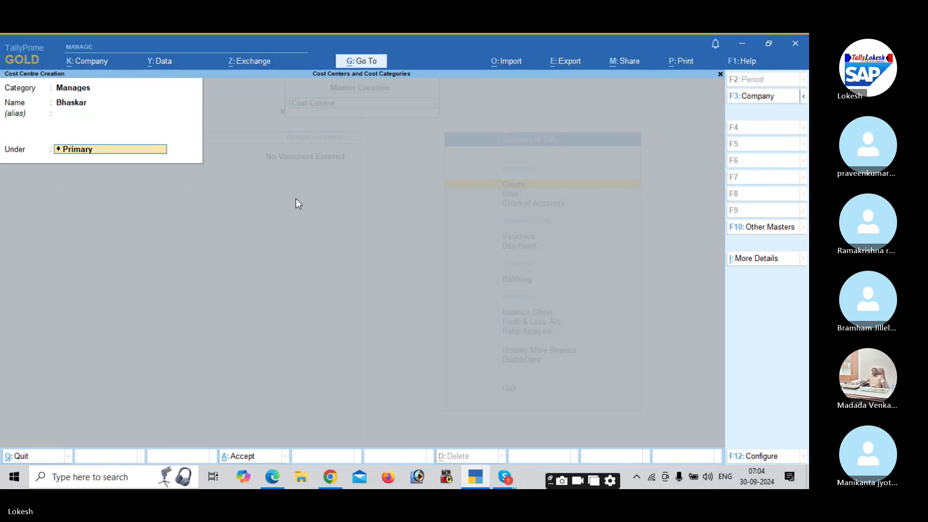
Look up the fourth manager in the PDF and create that manager's cost centre in the Manages category under Primary
{"action": "key", "text": "alt+Tab"}
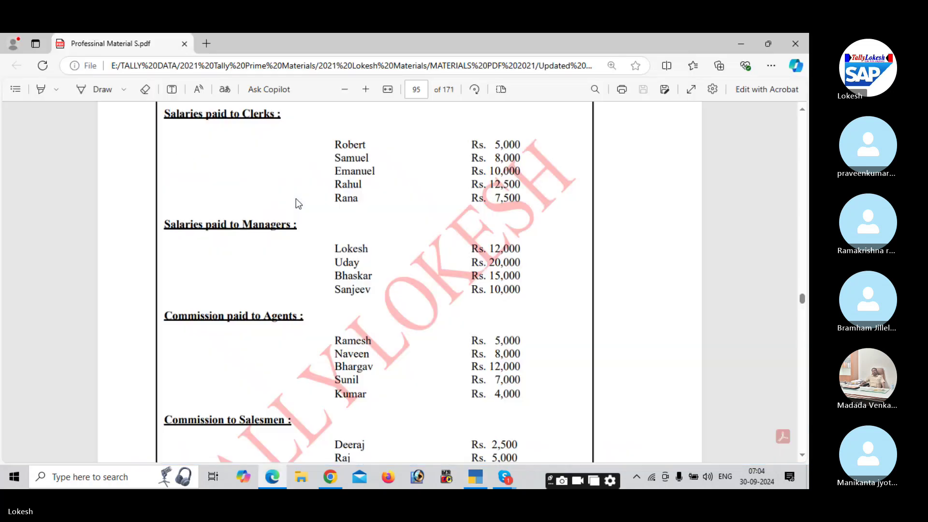
{"action": "key", "text": "alt+Tab"}
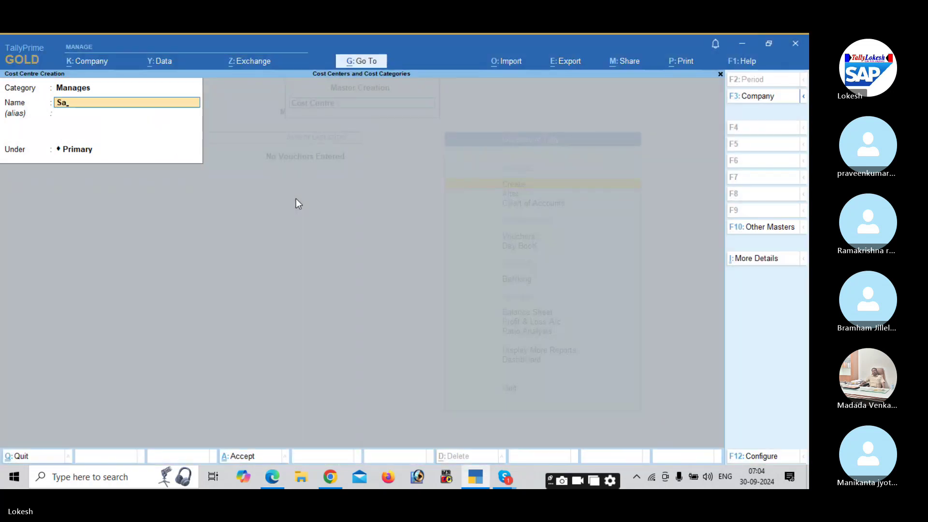
{"action": "key", "text": "Return"}
{"action": "key", "text": "Return"}
{"action": "key", "text": "Return"}
{"action": "key", "text": "Return"}
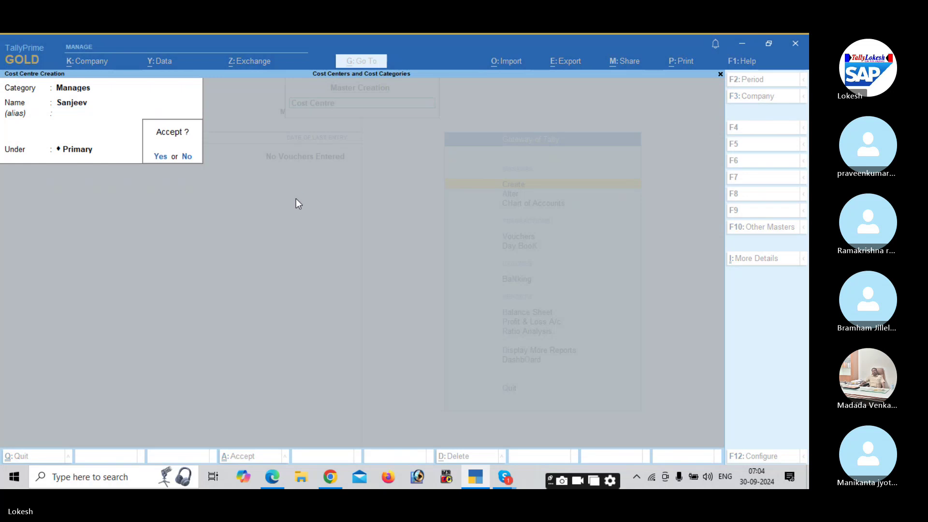
Switch the cost centre category to Agents and create a cost centre under Primary for the first agent listed in the PDF
{"action": "key", "text": "alt+Tab"}
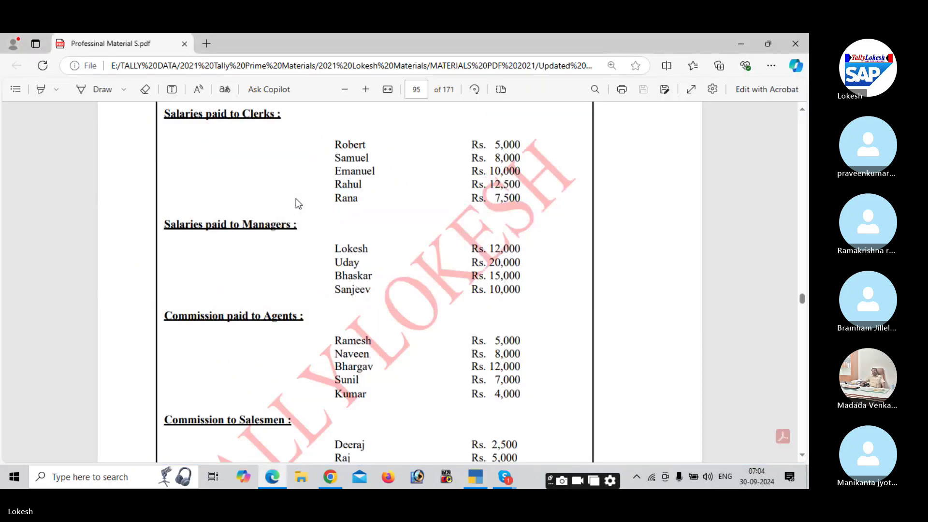
{"action": "key", "text": "alt+Tab"}
{"action": "type", "text": "A"}
{"action": "key", "text": "Return"}
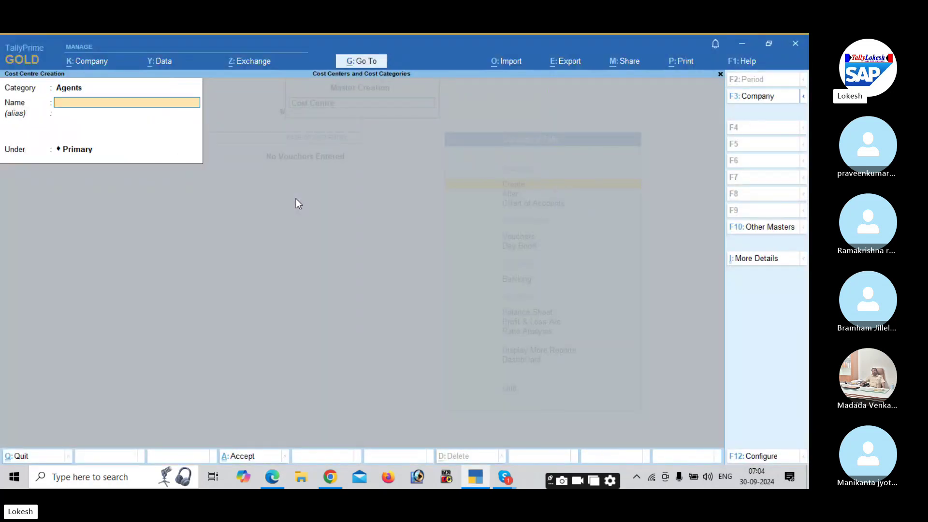
{"action": "key", "text": "alt+Tab"}
{"action": "scroll", "coordinate": [295, 198], "scroll_direction": "down", "scroll_amount": 3}
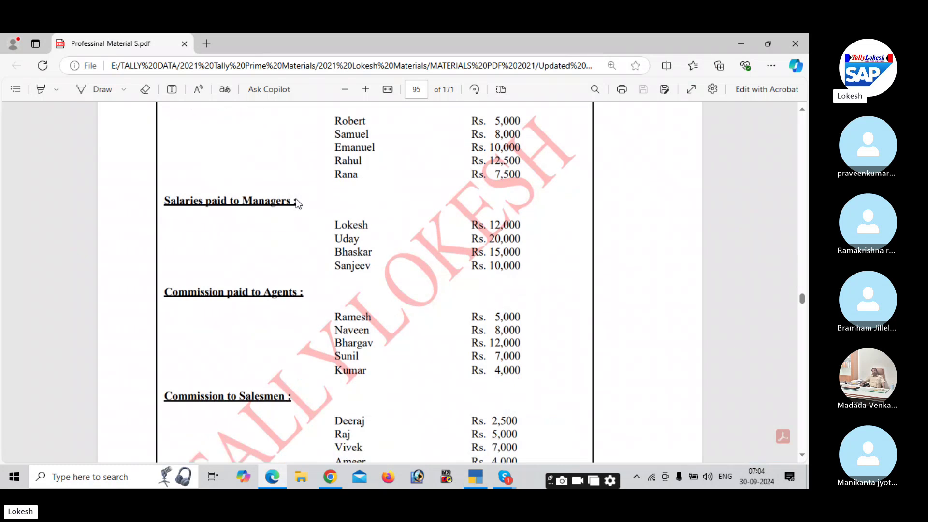
{"action": "key", "text": "alt+Tab"}
{"action": "type", "text": "Ramesh"}
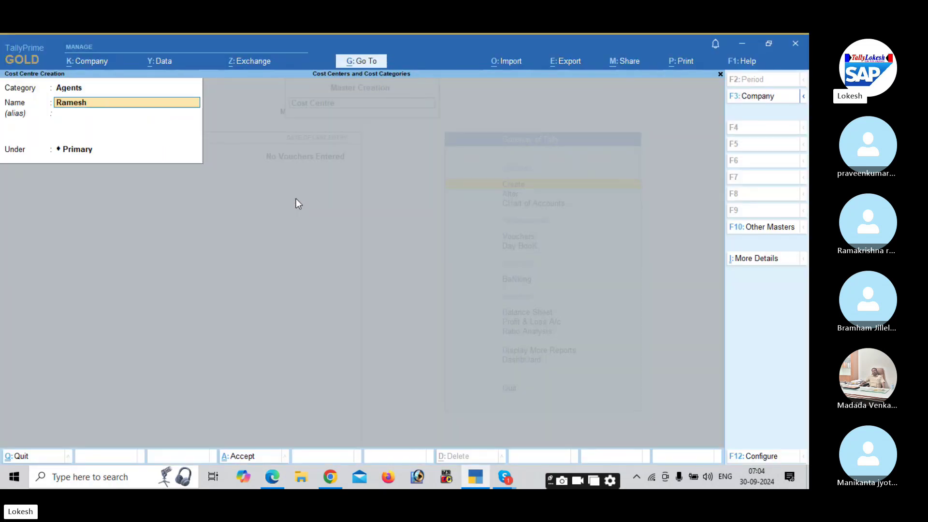
{"action": "key", "text": "Return"}
{"action": "key", "text": "Return"}
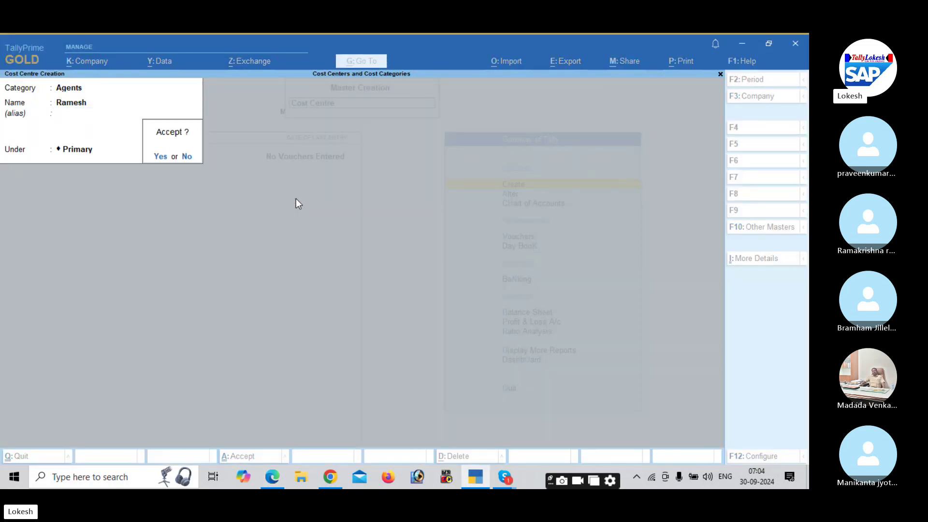
{"action": "key", "text": "Return"}
Create a cost centre for the second agent listed in Problem 4, in the Agents category under Primary
{"action": "type", "text": "Naveen"}
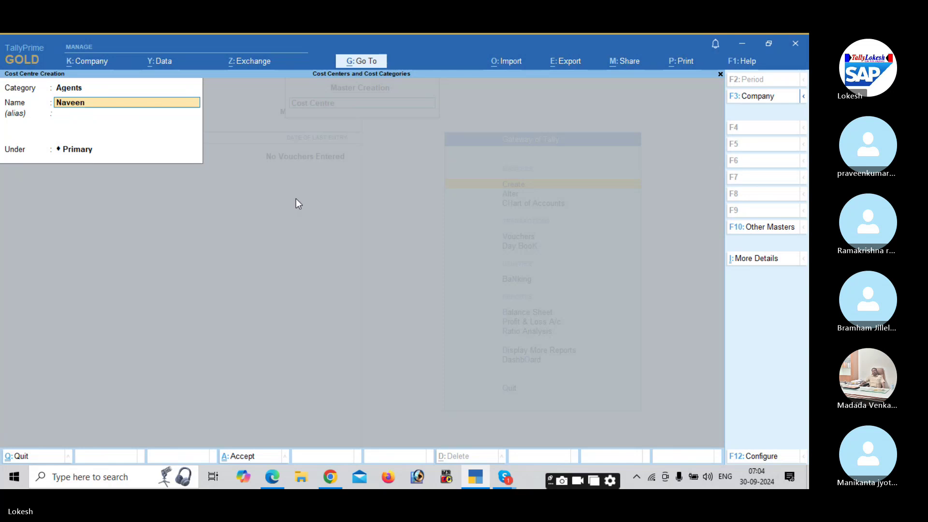
{"action": "key", "text": "Return"}
{"action": "key", "text": "Return"}
{"action": "key", "text": "Return"}
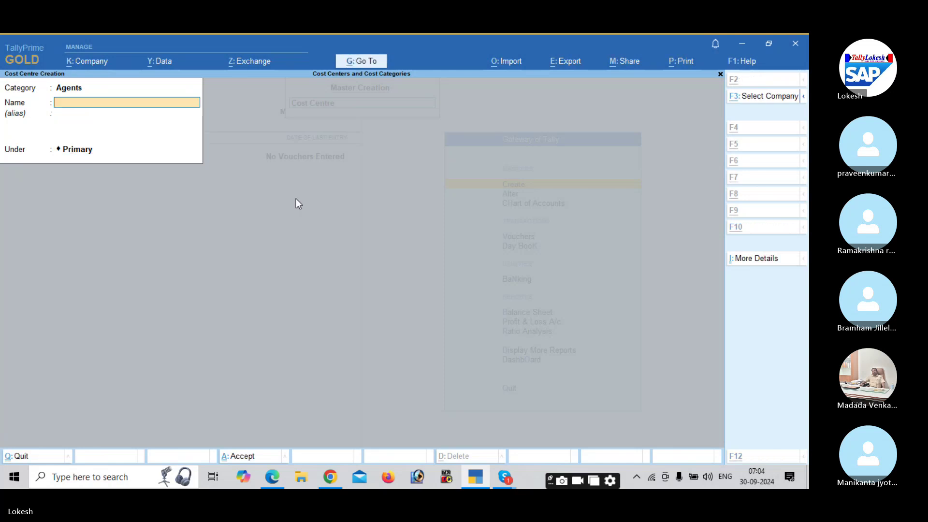
Look up the third agent in the PDF and create that agent's cost centre in the Agents category under Primary
{"action": "key", "text": "alt+Tab"}
{"action": "key", "text": "alt+Tab"}
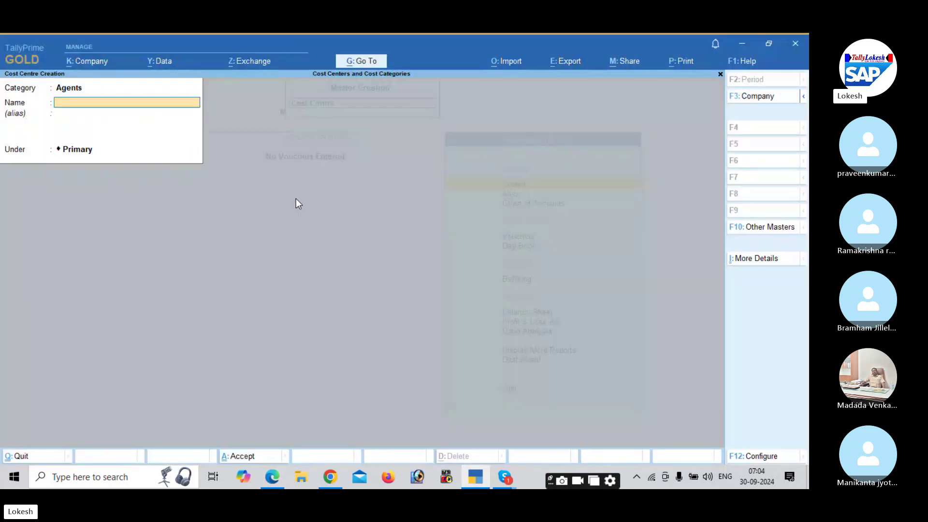
{"action": "type", "text": "Bhargav"}
{"action": "key", "text": "Return"}
{"action": "key", "text": "Return"}
{"action": "key", "text": "Return"}
Create a cost centre for the fourth agent listed in Problem 4, in the Agents category under Primary
{"action": "type", "text": "Sunil"}
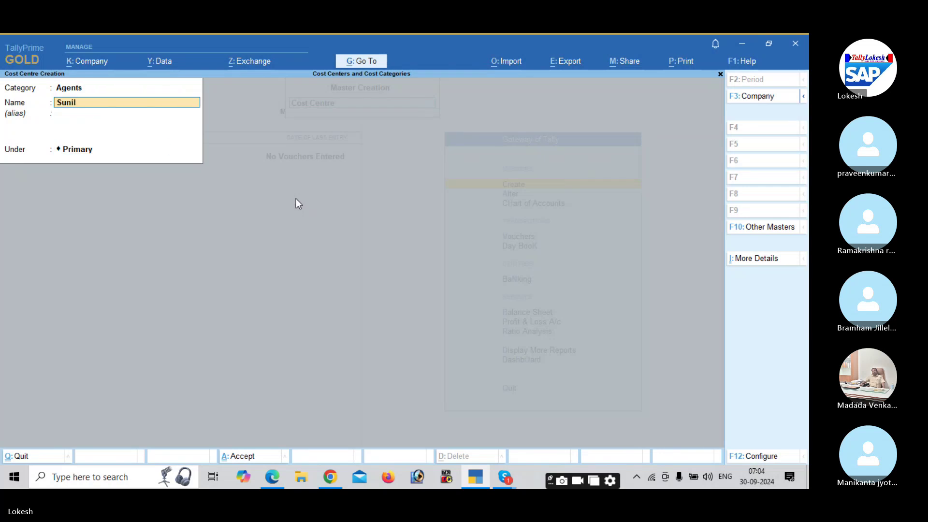
{"action": "key", "text": "Return"}
{"action": "key", "text": "Return"}
{"action": "key", "text": "Return"}
{"action": "key", "text": "Return"}
Look up the fifth agent in the PDF and create that agent's cost centre in the Agents category under Primary
{"action": "key", "text": "alt+Tab"}
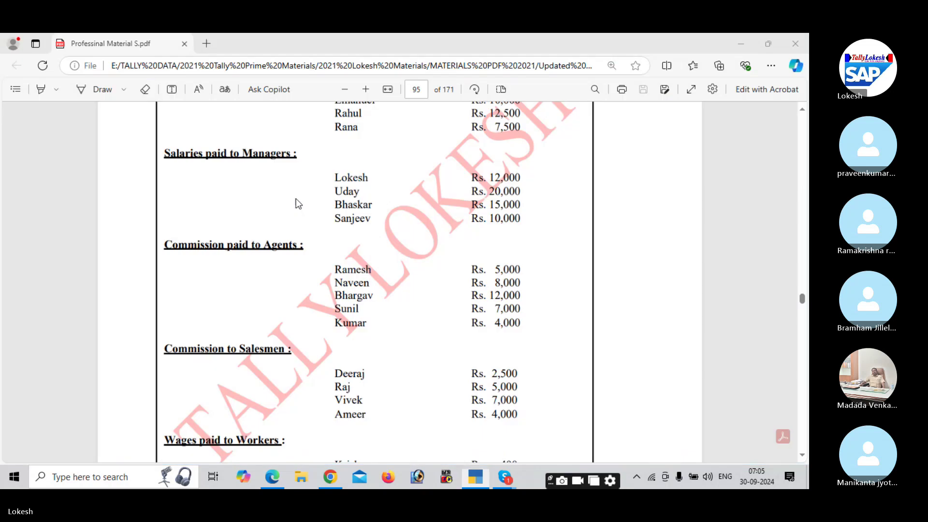
{"action": "key", "text": "alt+Tab"}
{"action": "type", "text": "Kumar"}
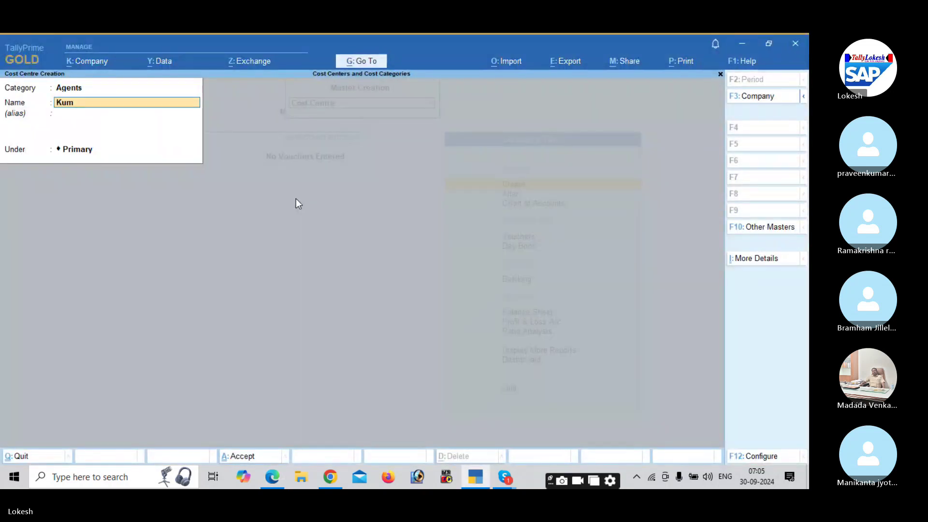
{"action": "key", "text": "Return"}
{"action": "key", "text": "Return"}
{"action": "key", "text": "Return"}
{"action": "key", "text": "Return"}
Switch the cost centre category to Salesmen and create a cost centre under Primary for the first salesman listed in the PDF
{"action": "key", "text": "BackSpace"}
{"action": "key", "text": "alt+Tab"}
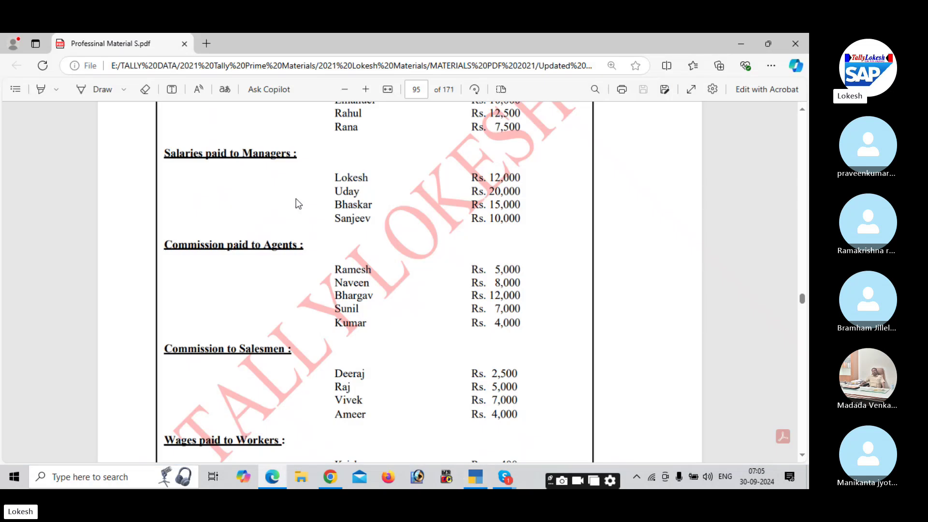
{"action": "scroll", "coordinate": [296, 198], "scroll_direction": "down", "scroll_amount": 3}
{"action": "key", "text": "alt+Tab"}
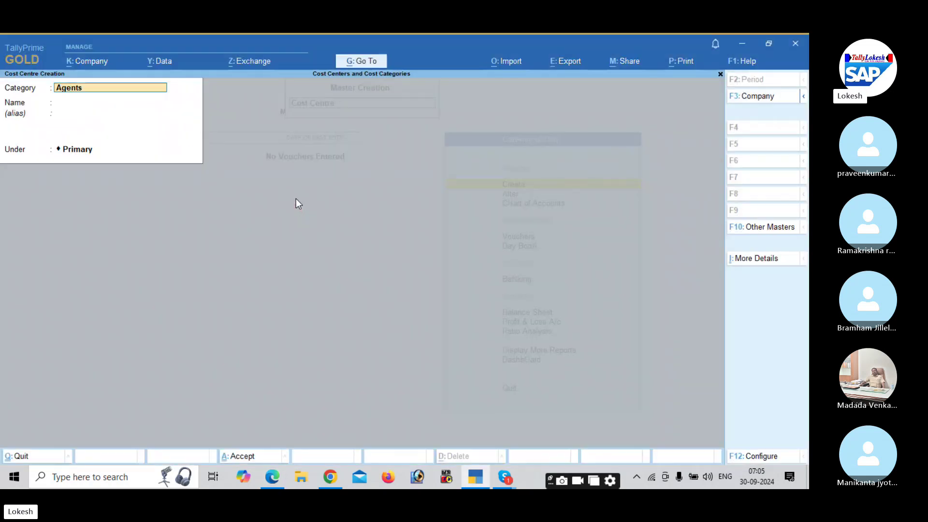
{"action": "type", "text": "Sa"}
{"action": "key", "text": "Return"}
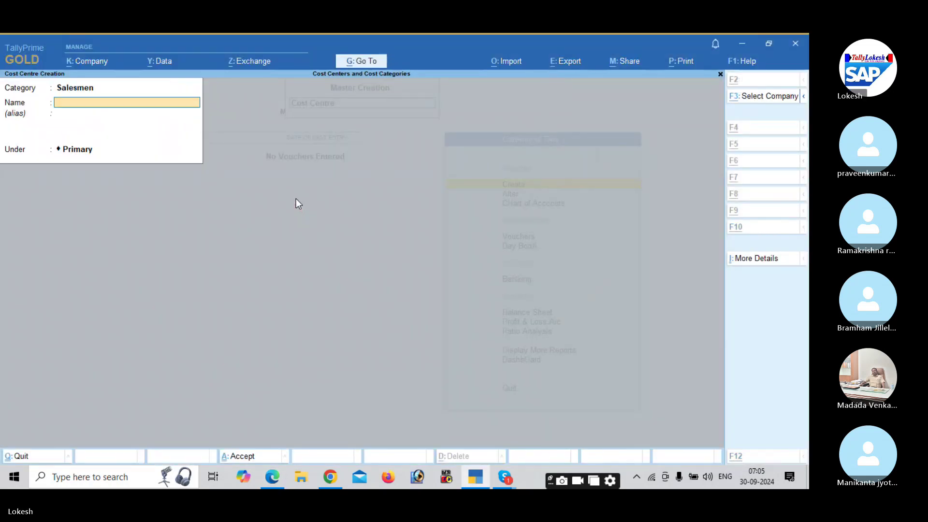
{"action": "key", "text": "alt+Tab"}
{"action": "key", "text": "alt+Tab"}
{"action": "type", "text": "D"}
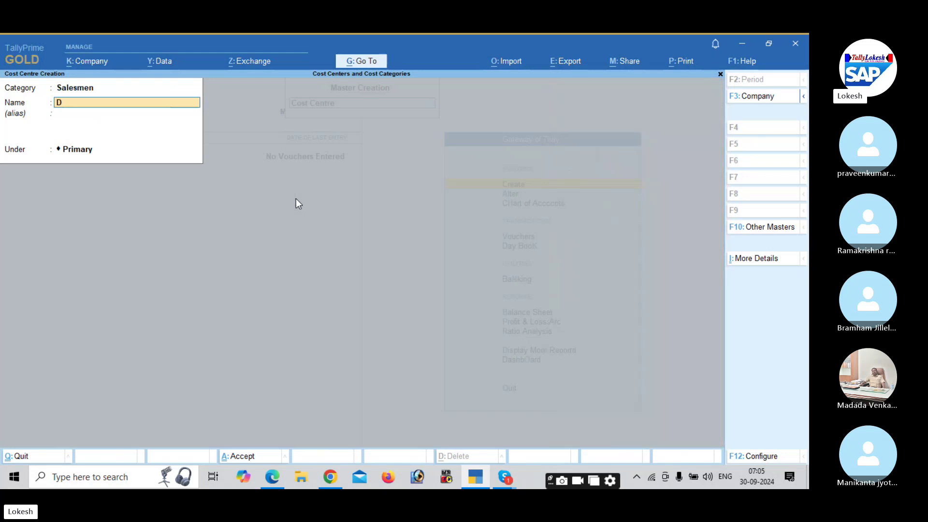
{"action": "type", "text": "eeraj"}
{"action": "key", "text": "Return"}
{"action": "key", "text": "Return"}
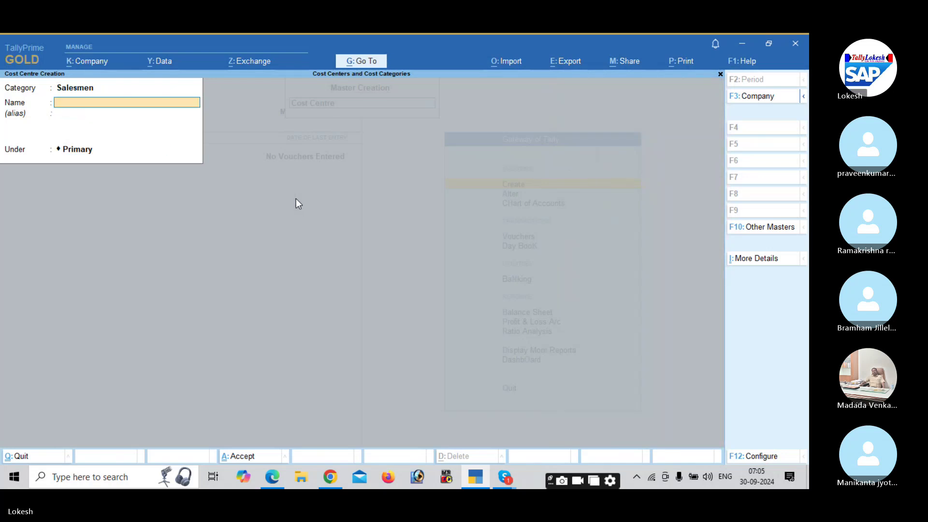
Create the second salesman's cost centre in the Salesmen category under Primary and return to the PDF for the next name
{"action": "type", "text": "Raj"}
{"action": "key", "text": "Return"}
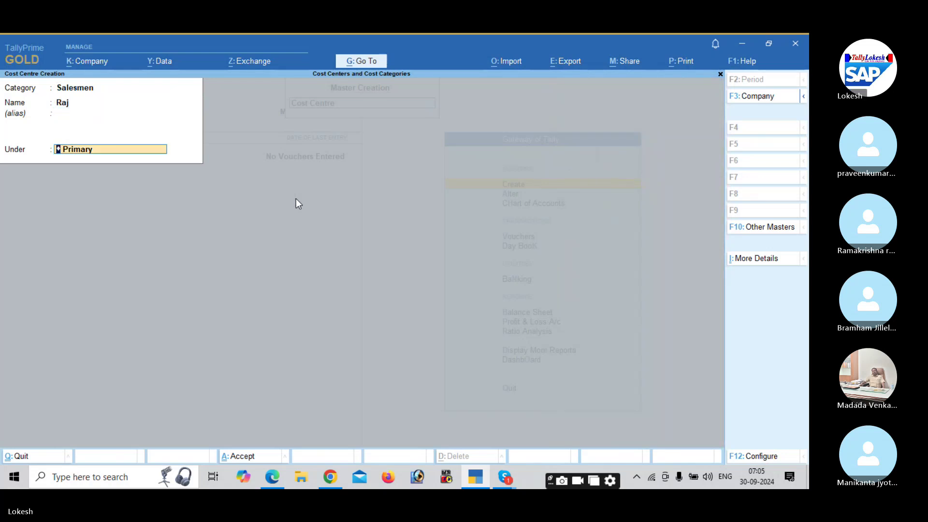
{"action": "key", "text": "Return"}
{"action": "key", "text": "alt+Tab"}
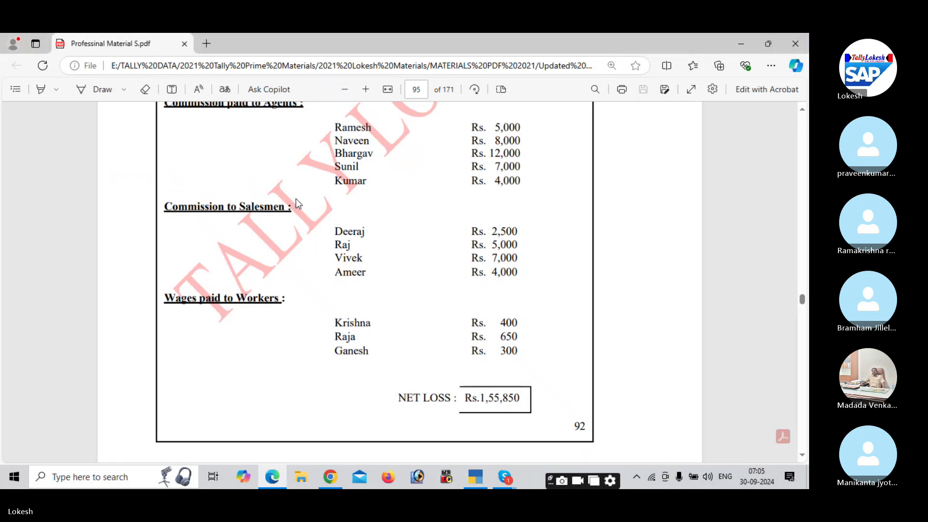
Create the third salesman's cost centre from the PDF in the Salesmen category under Primary
{"action": "key", "text": "alt+Tab"}
{"action": "type", "text": "Vivk"}
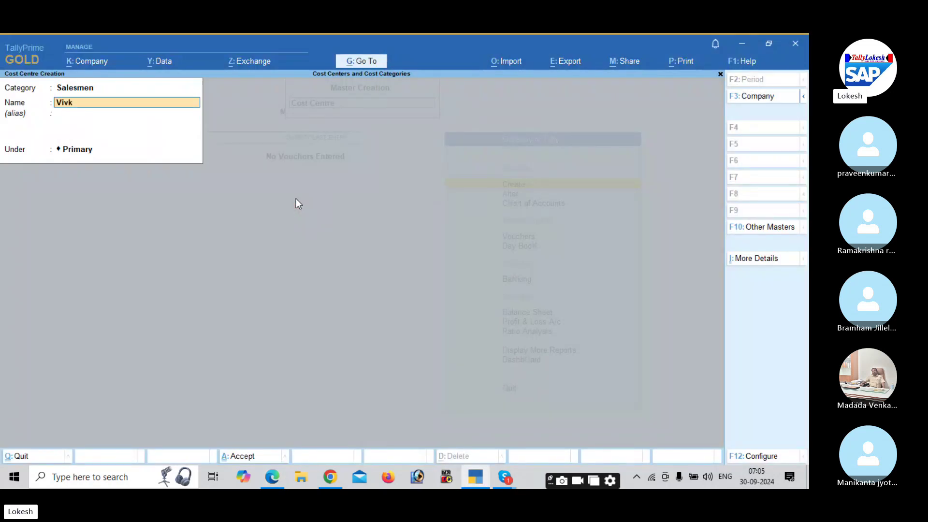
{"action": "key", "text": "BackSpace"}
{"action": "type", "text": "ek"}
{"action": "key", "text": "Return"}
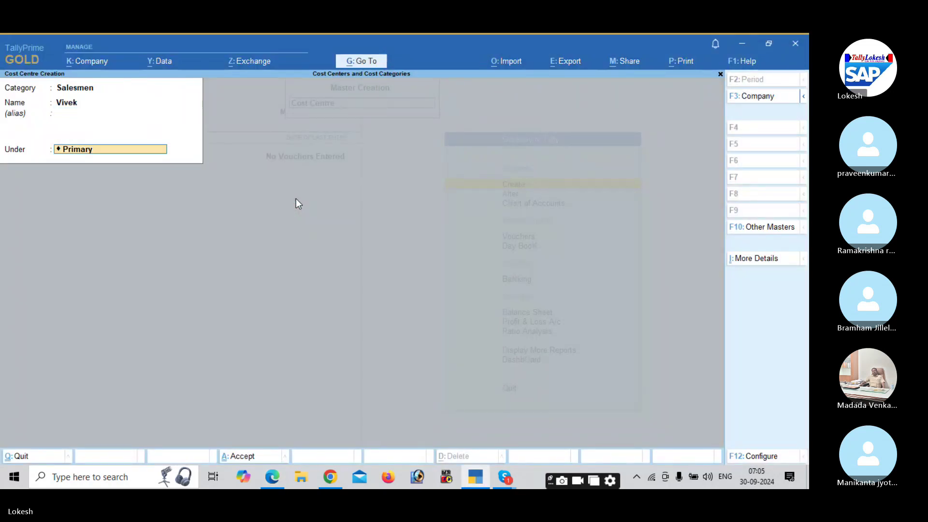
{"action": "key", "text": "Return"}
Create a cost centre for the fourth salesman of Problem 4 in the Salesmen category under Primary
{"action": "type", "text": "Ameer"}
{"action": "key", "text": "Return"}
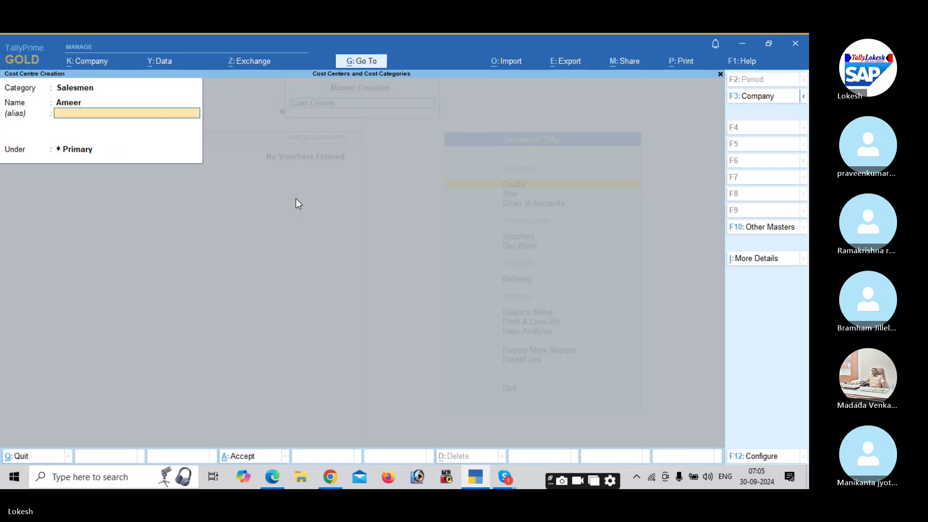
{"action": "key", "text": "Return"}
{"action": "key", "text": "Return"}
Switch the cost centre category to Workers and create a cost centre under Primary for the first worker listed in the PDF
{"action": "key", "text": "BackSpace"}
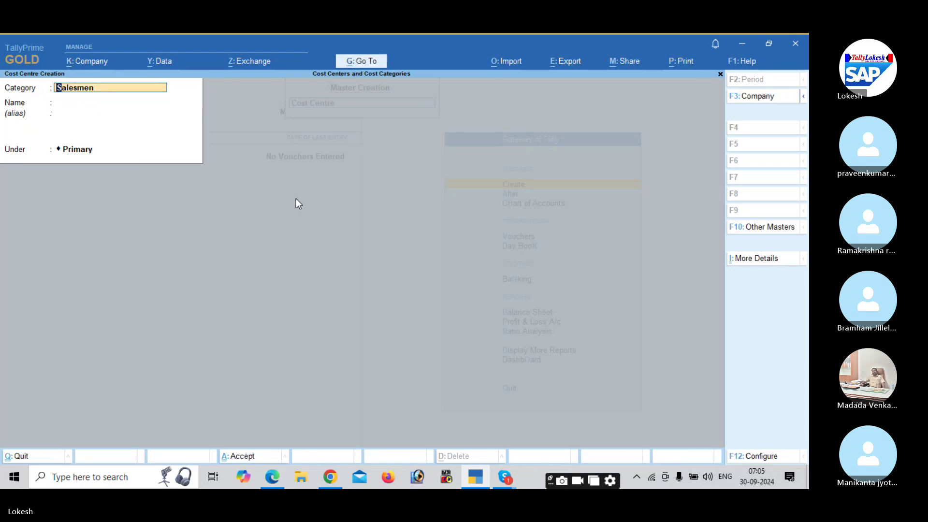
{"action": "type", "text": "w"}
{"action": "key", "text": "Return"}
{"action": "key", "text": "alt+Tab"}
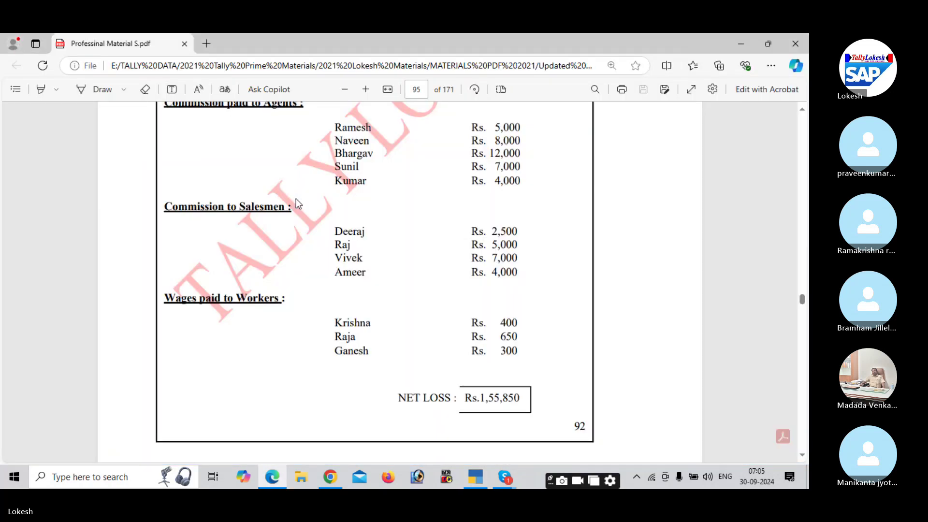
{"action": "key", "text": "alt+Tab"}
{"action": "type", "text": "K"}
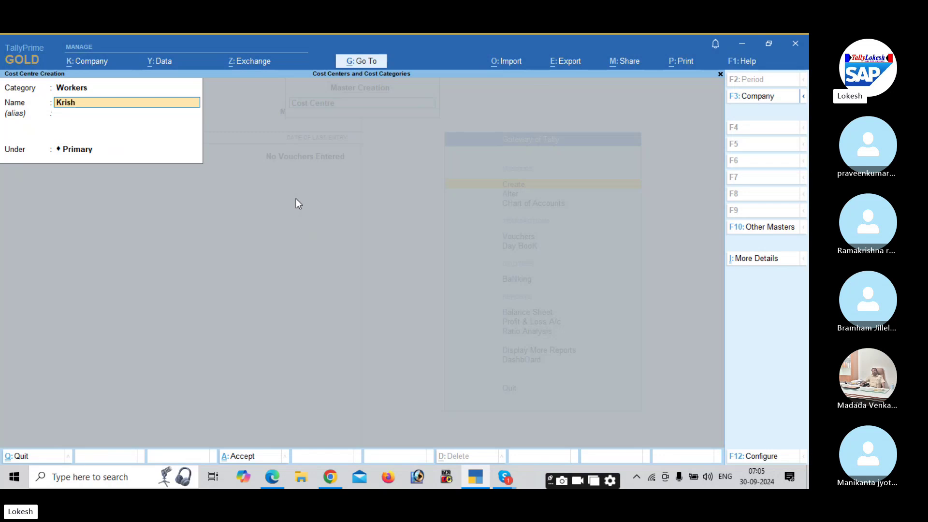
{"action": "type", "text": "rishna"}
{"action": "key", "text": "Return"}
{"action": "key", "text": "Return"}
{"action": "key", "text": "Return"}
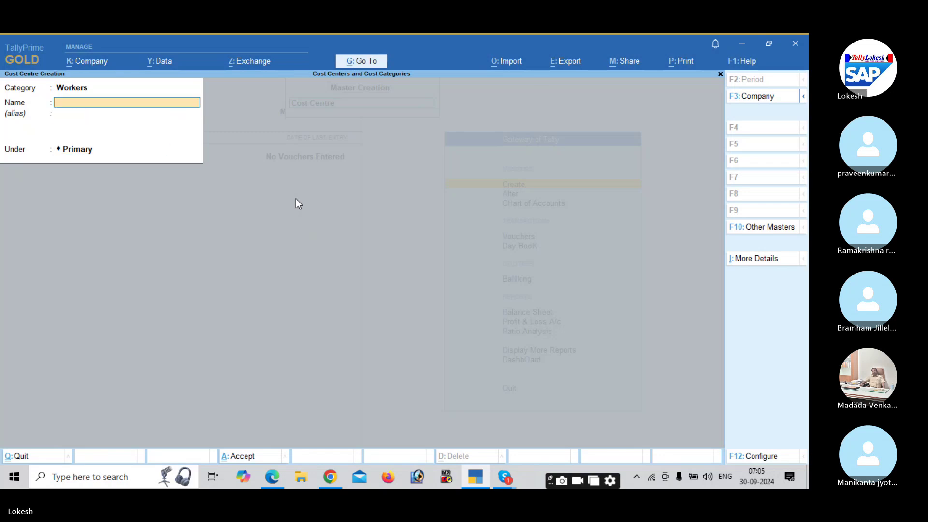
Create the second worker's cost centre in the Workers category under Primary
{"action": "type", "text": "Ra"}
{"action": "type", "text": "ju"}
{"action": "key", "text": "Return"}
{"action": "key", "text": "Return"}
{"action": "key", "text": "Return"}
{"action": "key", "text": "Return"}
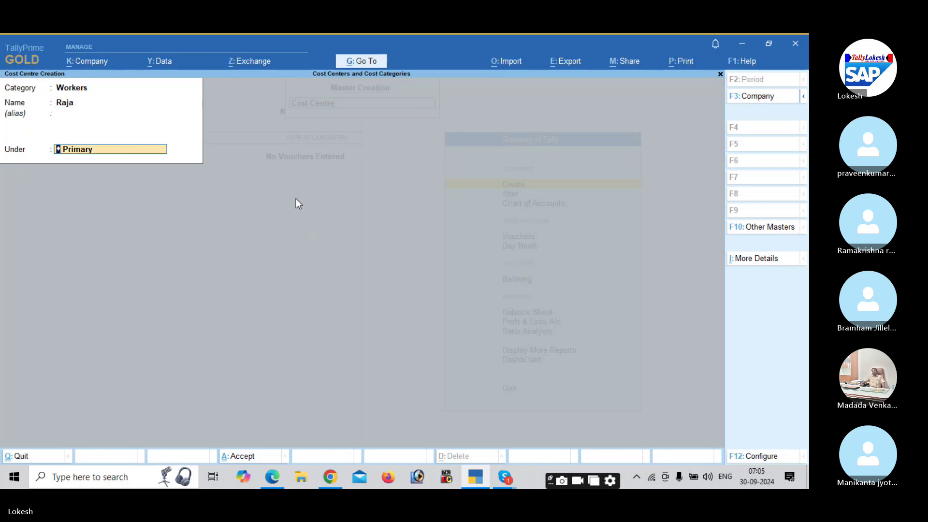
Look up the third worker in the PDF and create that worker's cost centre in the Workers category under Primary
{"action": "key", "text": "alt+Tab"}
{"action": "key", "text": "alt+Tab"}
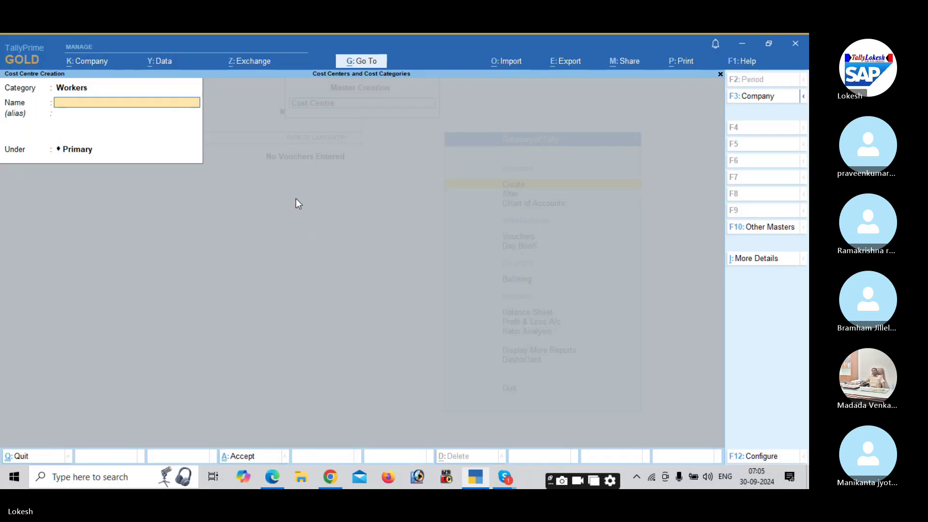
{"action": "type", "text": "Ganesh"}
{"action": "key", "text": "Return"}
{"action": "key", "text": "Return"}
{"action": "key", "text": "Return"}
{"action": "key", "text": "Return"}
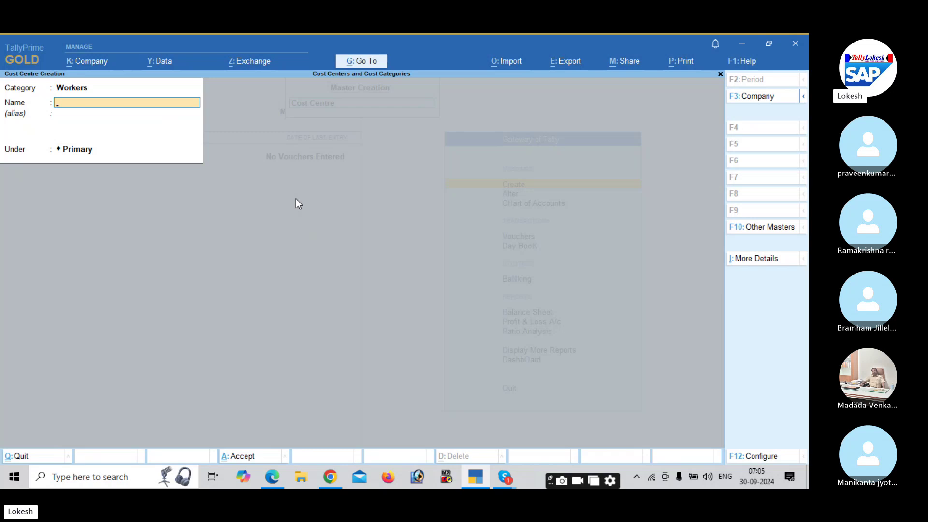
Leave cost centre creation, return to the Gateway of Tally and open voucher entry
{"action": "key", "text": "Escape"}
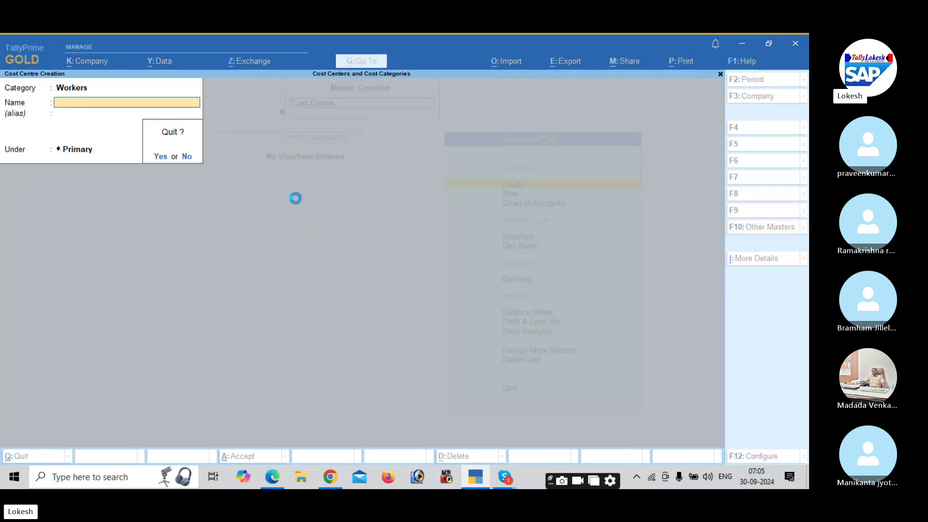
{"action": "key", "text": "y"}
{"action": "key", "text": "Escape"}
{"action": "key", "text": "Down"}
{"action": "key", "text": "Down"}
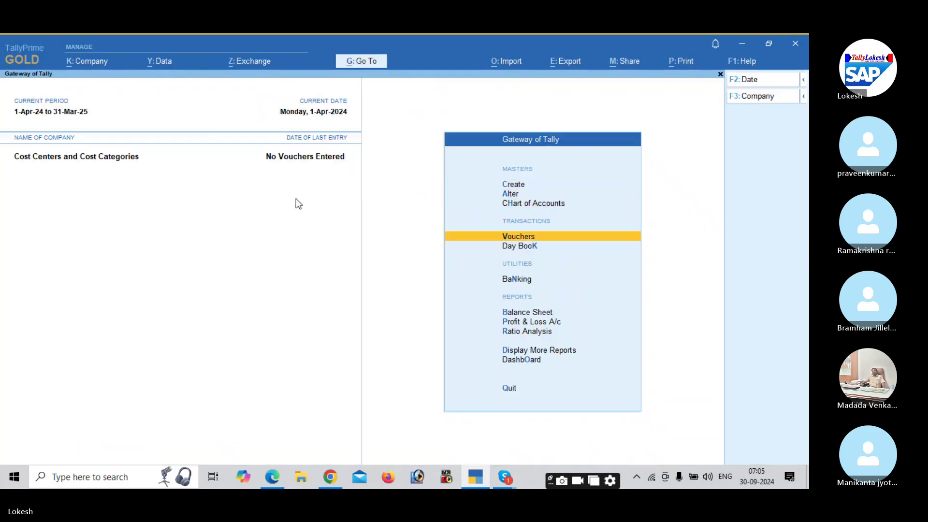
{"action": "key", "text": "Return"}
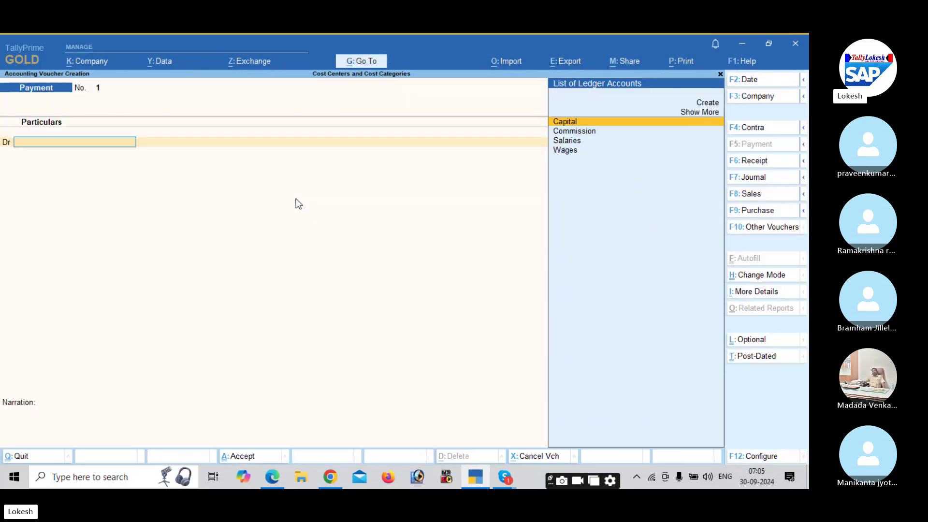
Start a Receipt voucher and credit Capital with 10,00,000, the starting capital given in the PDF
{"action": "left_click", "coordinate": [779, 166]}
{"action": "key", "text": "Return"}
{"action": "key", "text": "alt+Tab"}
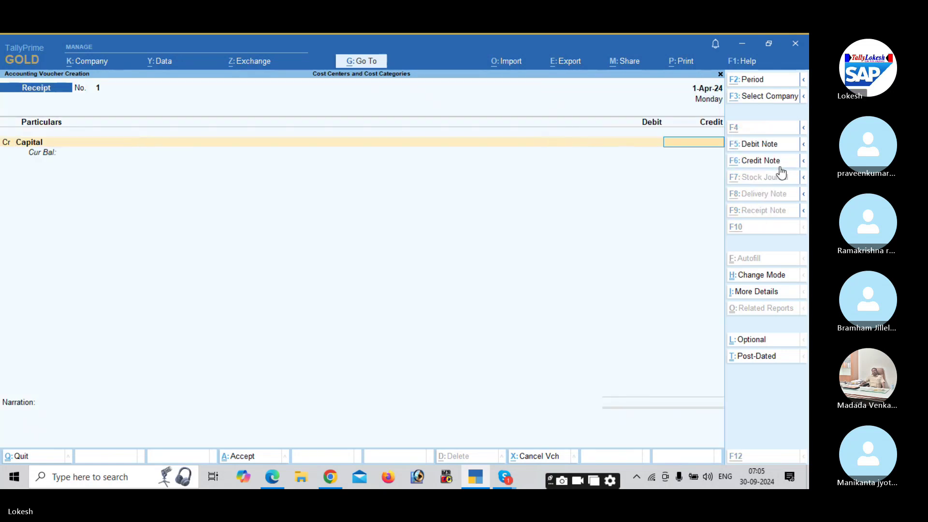
{"action": "scroll", "coordinate": [778, 166], "scroll_direction": "up", "scroll_amount": 6}
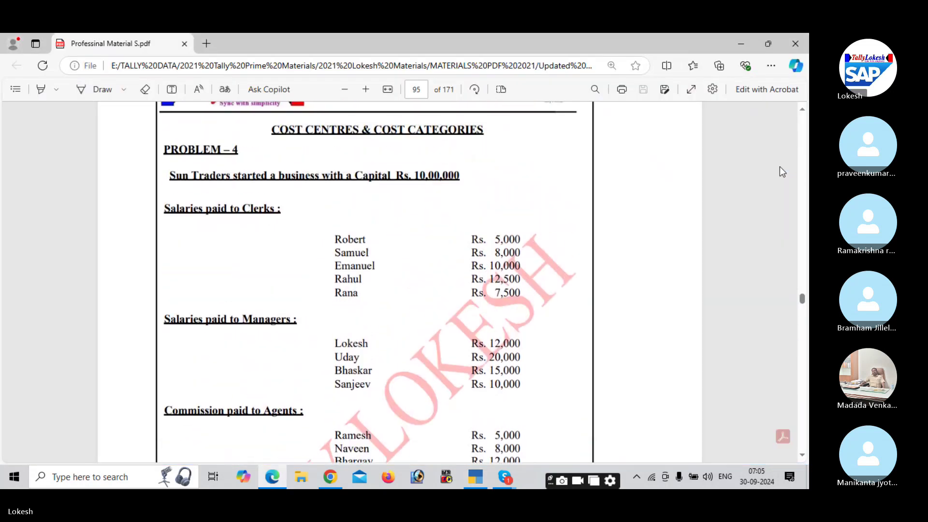
{"action": "key", "text": "alt+Tab"}
{"action": "type", "text": "1000000"}
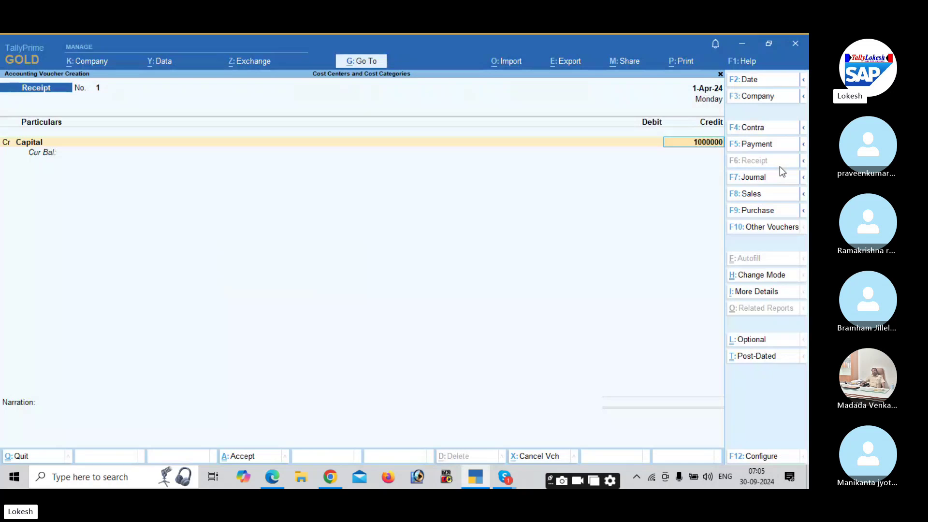
{"action": "key", "text": "Return"}
Debit Cash for the full capital amount and save the Receipt voucher
{"action": "key", "text": "Down"}
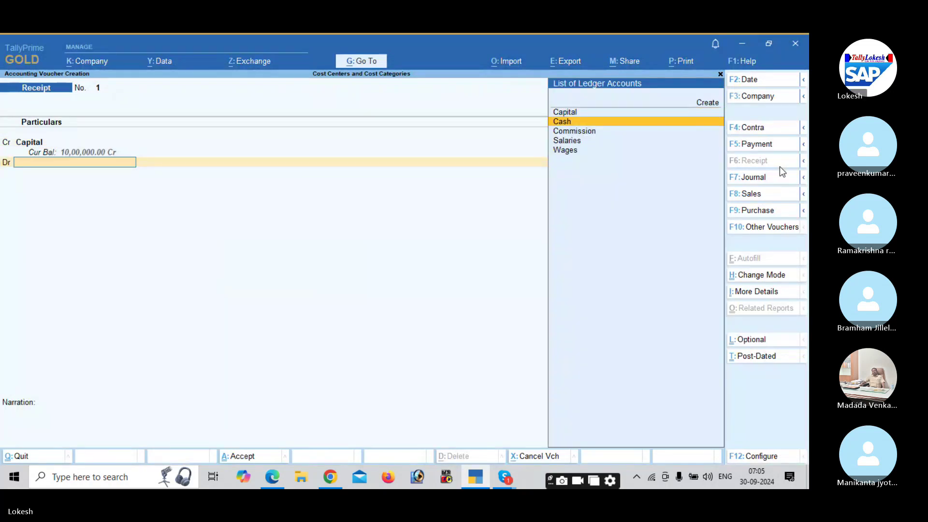
{"action": "key", "text": "Return"}
{"action": "key", "text": "Return"}
{"action": "key", "text": "Return"}
{"action": "key", "text": "Return"}
Start a Payment voucher and debit Salaries with 43,000, the total of the clerks' salaries in the PDF
{"action": "key", "text": "alt+Tab"}
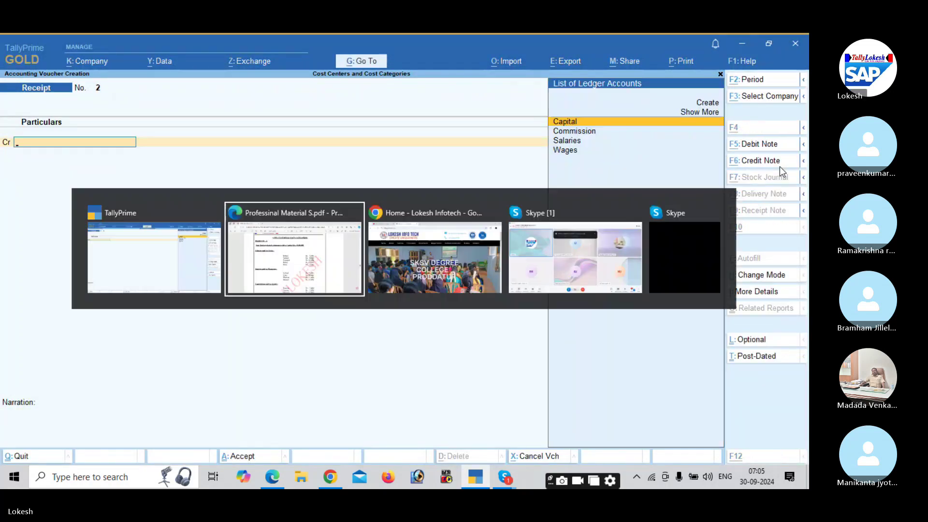
{"action": "key", "text": "alt+Tab"}
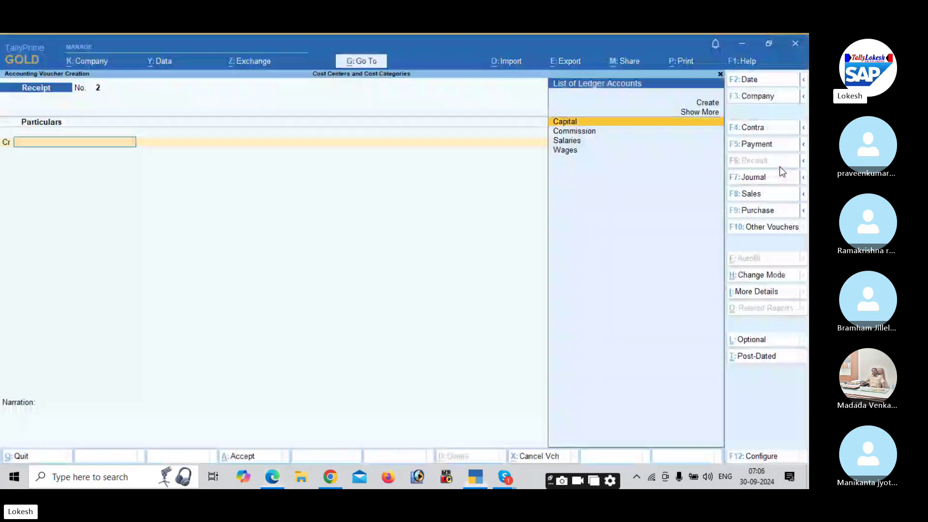
{"action": "left_click", "coordinate": [766, 144]}
{"action": "type", "text": "sa"}
{"action": "key", "text": "Return"}
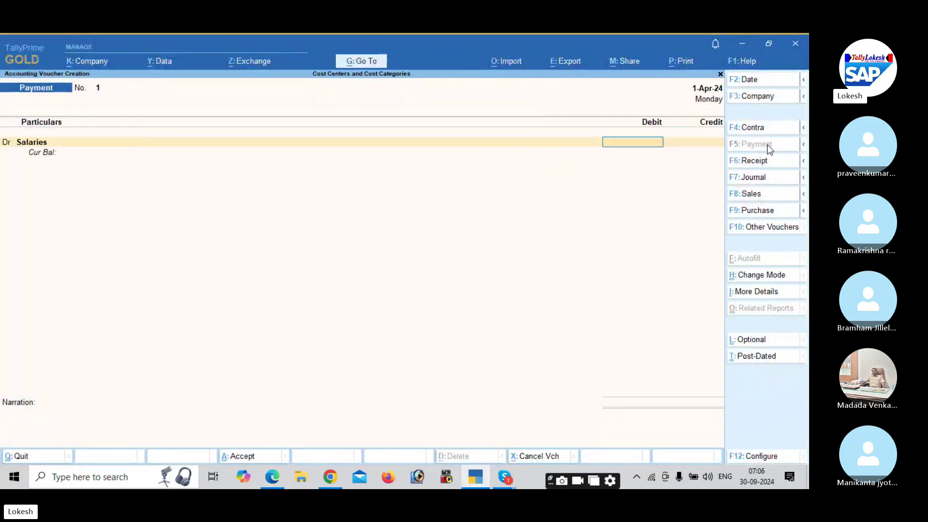
{"action": "key", "text": "alt+Tab"}
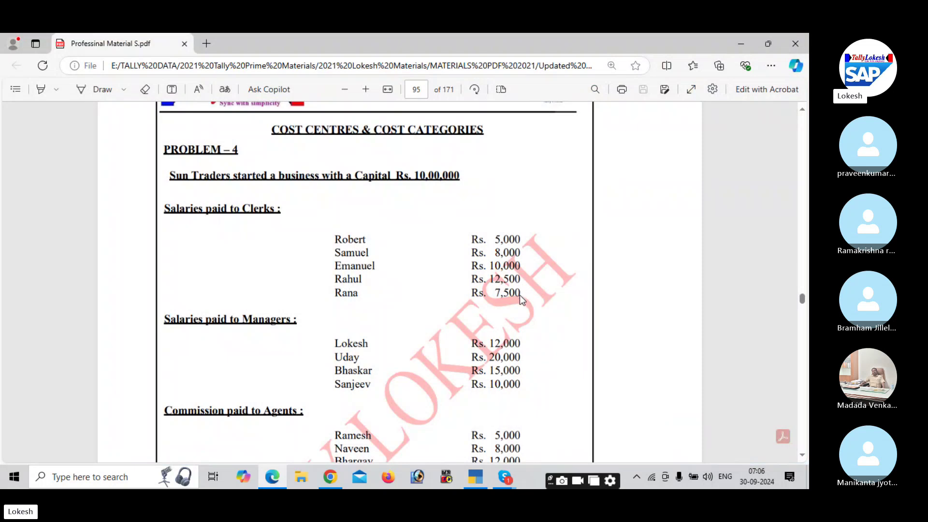
{"action": "key", "text": "alt+Tab"}
{"action": "type", "text": "4"}
{"action": "type", "text": "3,00"}
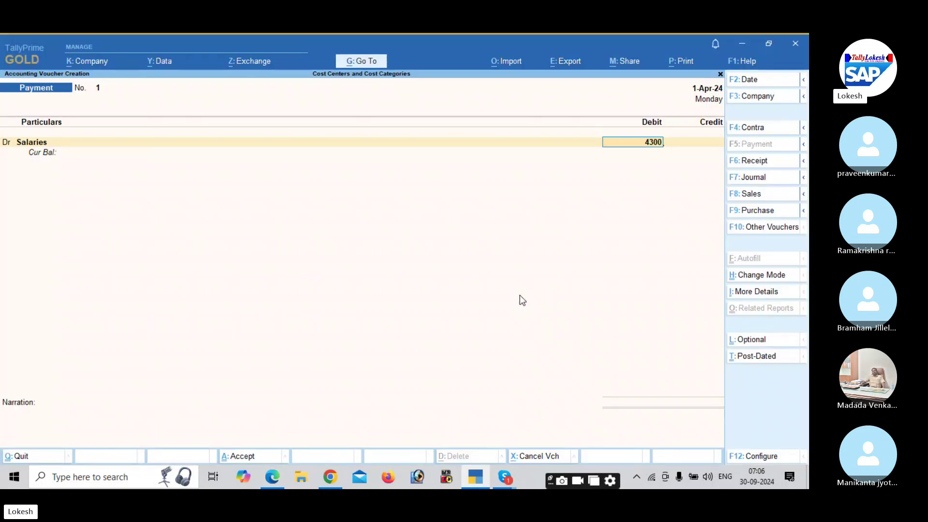
{"action": "type", "text": "0"}
{"action": "key", "text": "Return"}
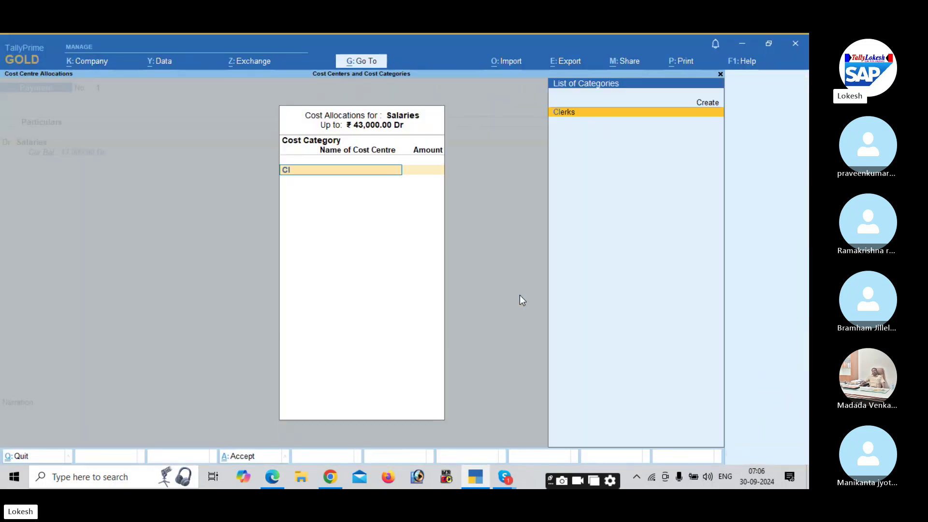
Choose the Clerks category in the Salaries cost allocation and allocate 5,000 to the first clerk listed in the PDF
{"action": "key", "text": "Return"}
{"action": "type", "text": "Ro"}
{"action": "key", "text": "Return"}
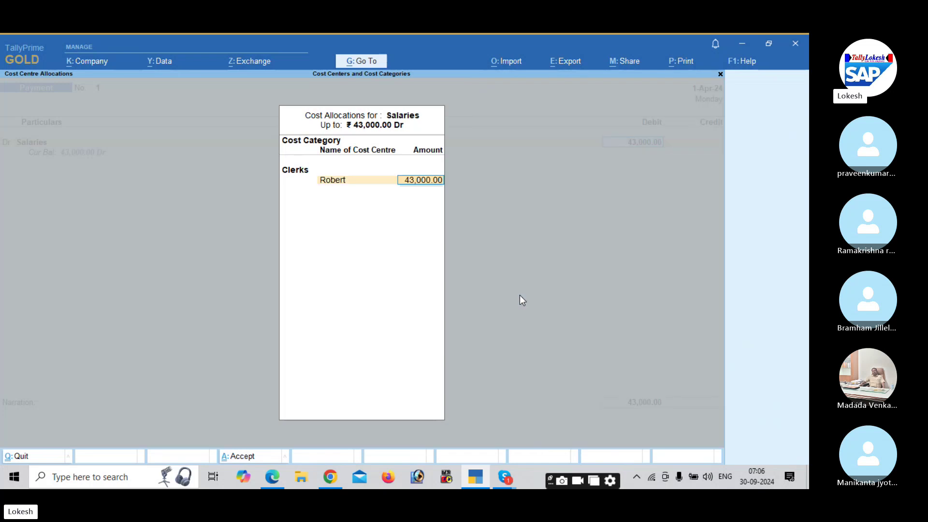
{"action": "key", "text": "alt+Tab"}
{"action": "key", "text": "alt+Tab"}
{"action": "type", "text": "5000"}
{"action": "key", "text": "Return"}
Allocate 8,000 of the salaries to the second clerk's cost centre, as listed in the PDF
{"action": "key", "text": "alt+Tab"}
{"action": "key", "text": "alt+Tab"}
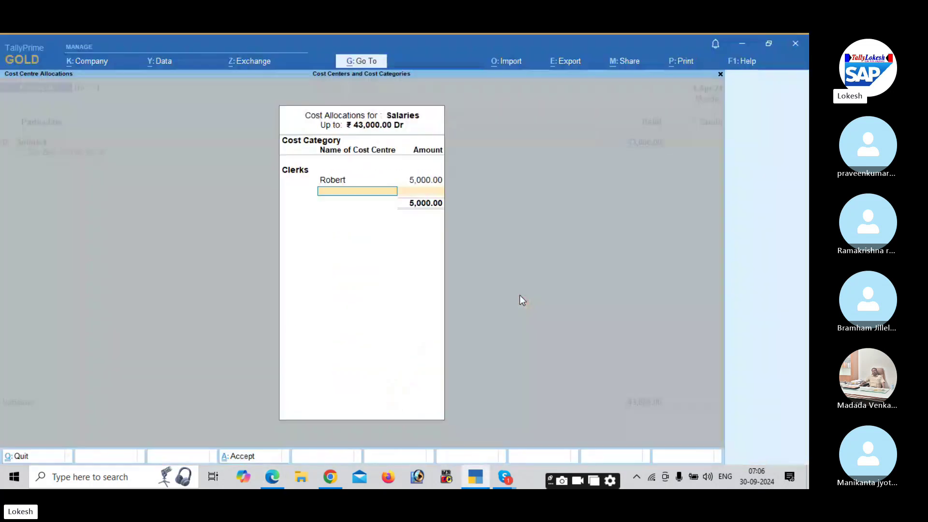
{"action": "type", "text": "sa"}
{"action": "key", "text": "Return"}
{"action": "key", "text": "alt+Tab"}
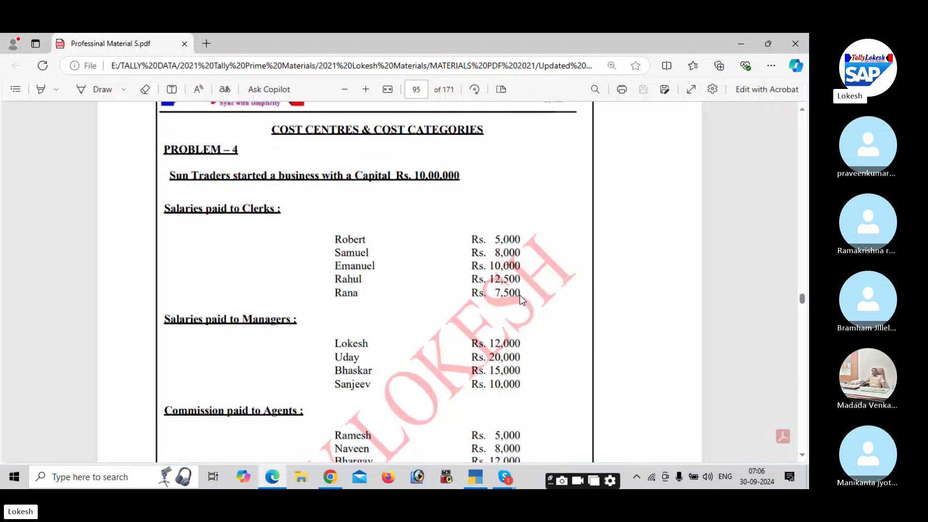
{"action": "key", "text": "alt+Tab"}
{"action": "type", "text": "8000"}
{"action": "key", "text": "Return"}
Allocate 10,000 of the salaries to the third clerk's cost centre
{"action": "key", "text": "alt+Tab"}
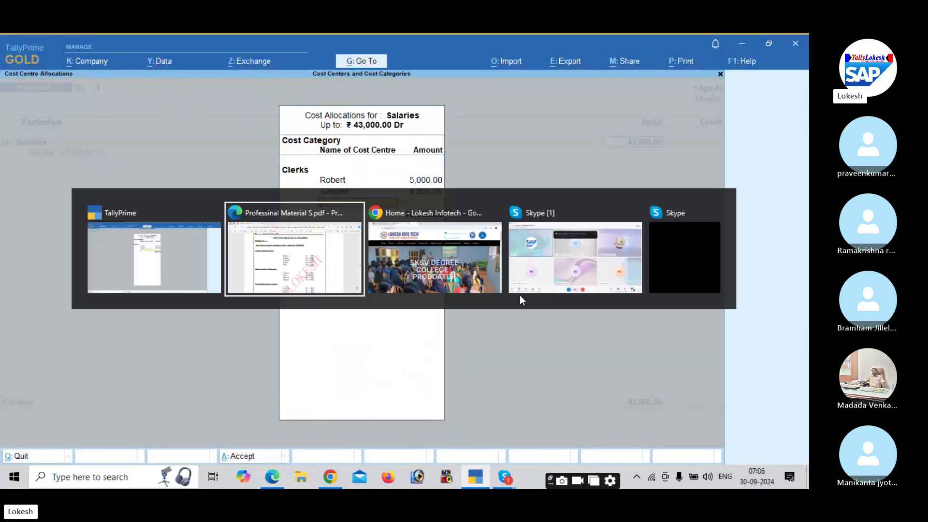
{"action": "key", "text": "alt+Tab"}
{"action": "type", "text": "Em"}
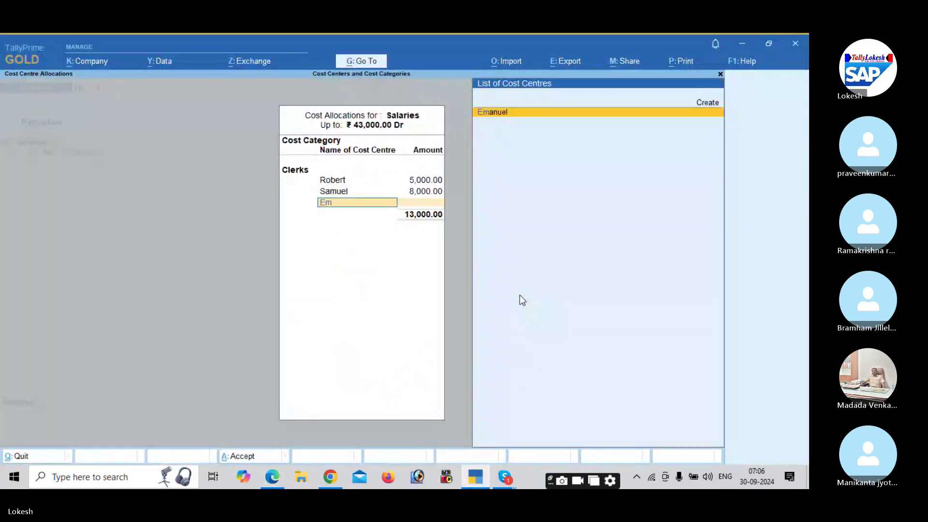
{"action": "key", "text": "Return"}
{"action": "key", "text": "alt+Tab"}
{"action": "key", "text": "alt+Tab"}
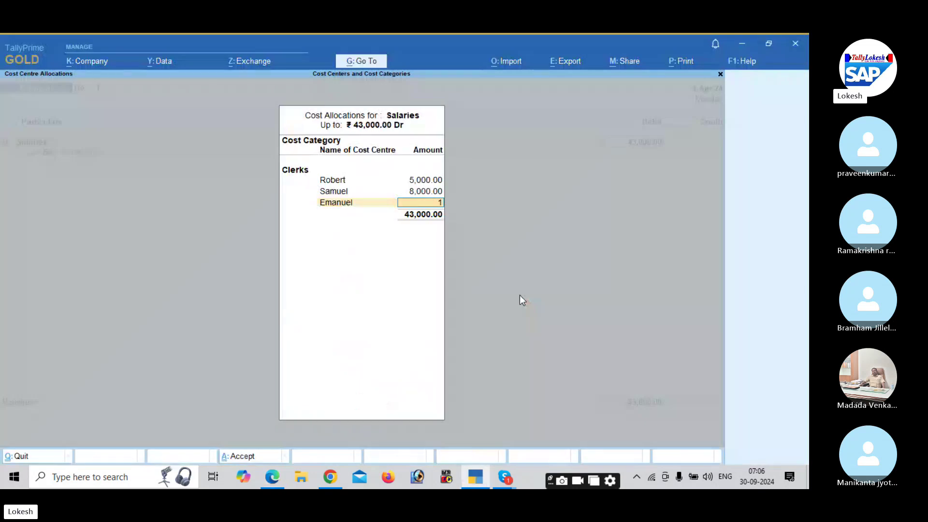
{"action": "type", "text": "10000"}
{"action": "key", "text": "Return"}
Allocate 12,500 of the salaries to the fourth clerk's cost centre after checking the PDF
{"action": "key", "text": "alt+Tab"}
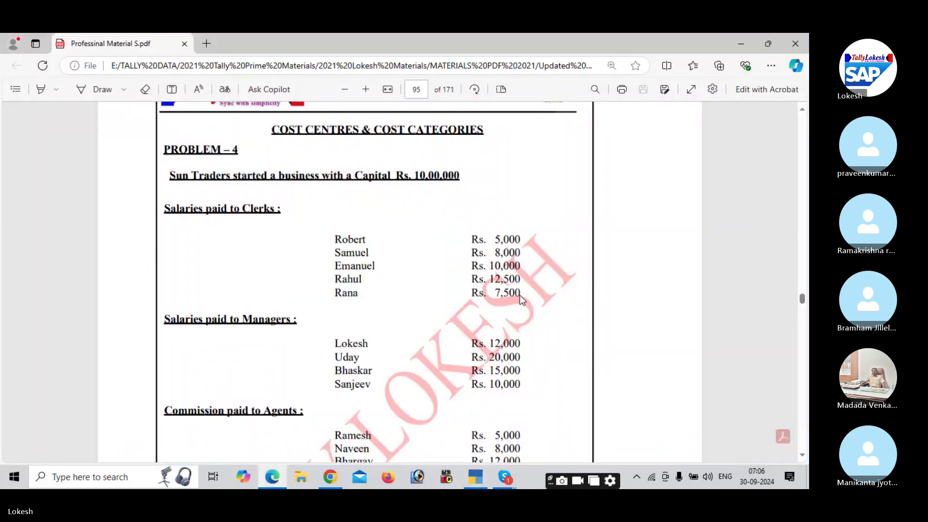
{"action": "key", "text": "alt+Tab"}
{"action": "type", "text": "Ra"}
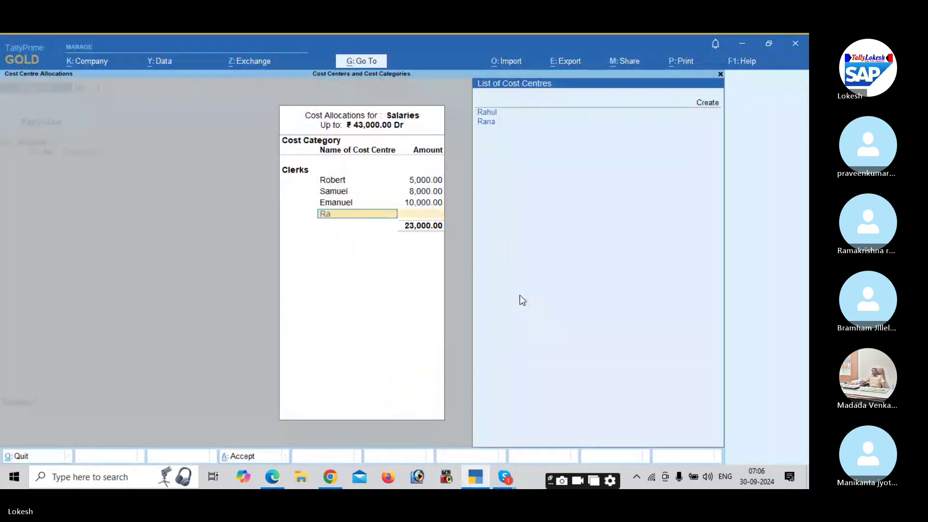
{"action": "key", "text": "Return"}
{"action": "key", "text": "alt+Tab"}
{"action": "key", "text": "alt+Tab"}
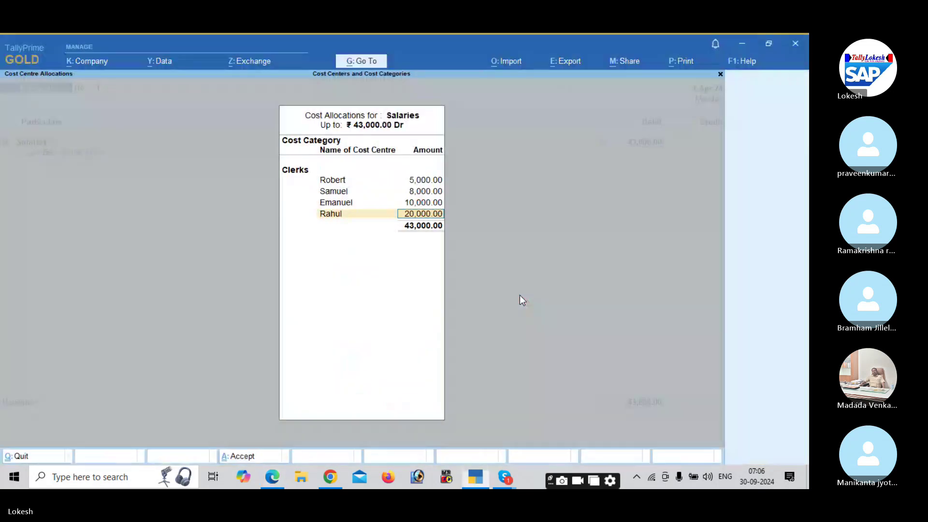
{"action": "type", "text": "12500"}
{"action": "key", "text": "Return"}
Allocate the remaining 7,500 to the fifth clerk's cost centre and complete the Salaries cost allocation
{"action": "key", "text": "alt+Tab"}
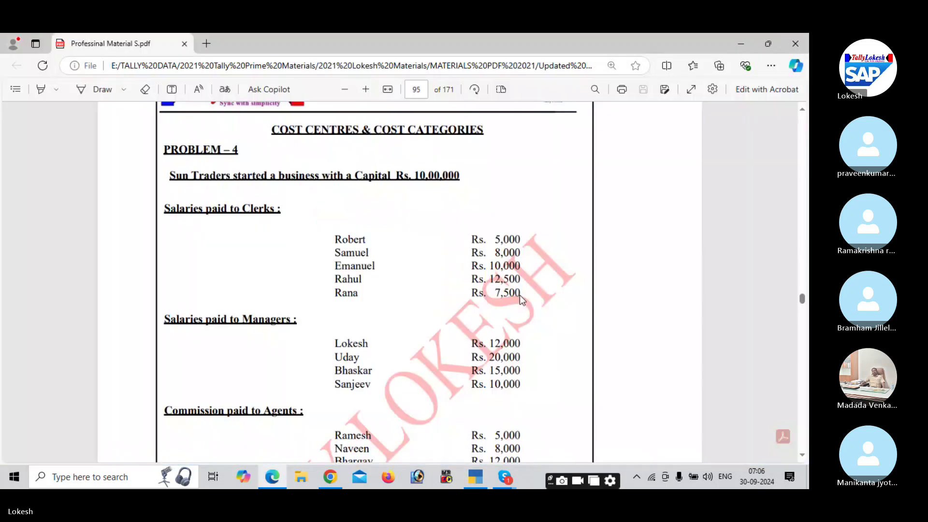
{"action": "key", "text": "alt+Tab"}
{"action": "type", "text": "R"}
{"action": "key", "text": "Down"}
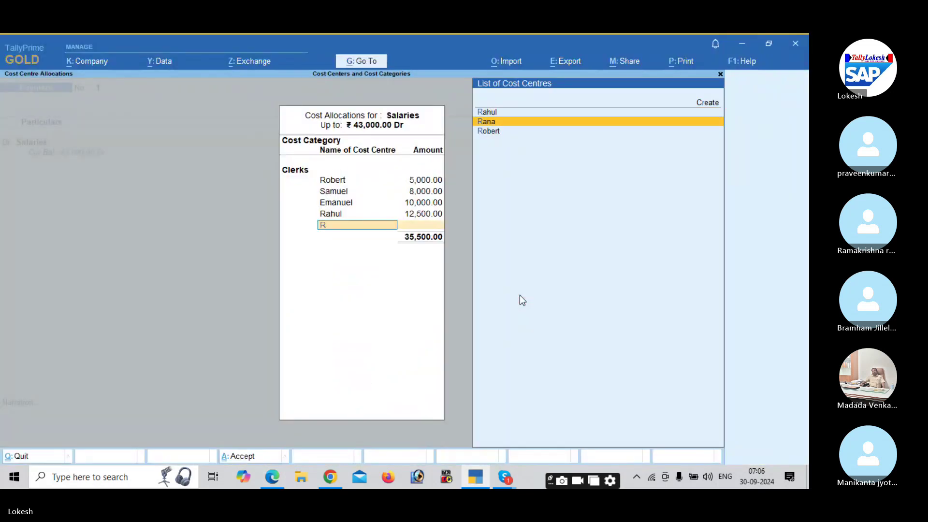
{"action": "key", "text": "Return"}
{"action": "key", "text": "Return"}
{"action": "key", "text": "Return"}
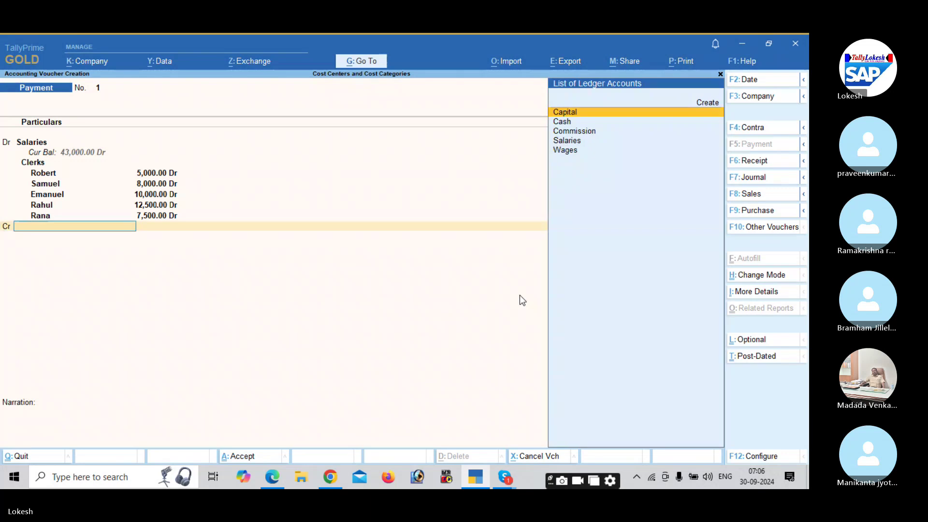
Credit Cash with 43,000 against the clerks' salaries and save the payment voucher
{"action": "key", "text": "Down"}
{"action": "key", "text": "Return"}
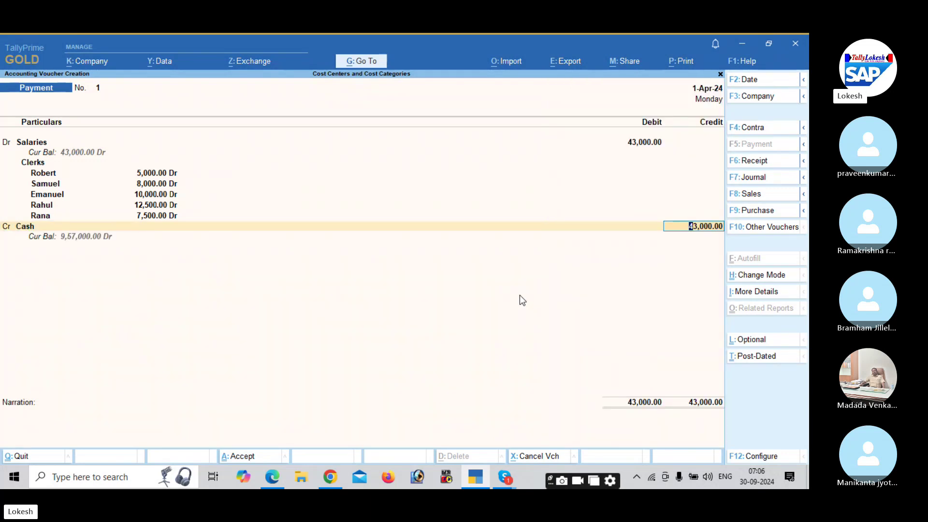
{"action": "key", "text": "Return"}
{"action": "key", "text": "Return"}
{"action": "key", "text": "Return"}
Debit Salaries with 57,000 in a new payment voucher, using the managers' salaries listed in the PDF
{"action": "type", "text": "sa"}
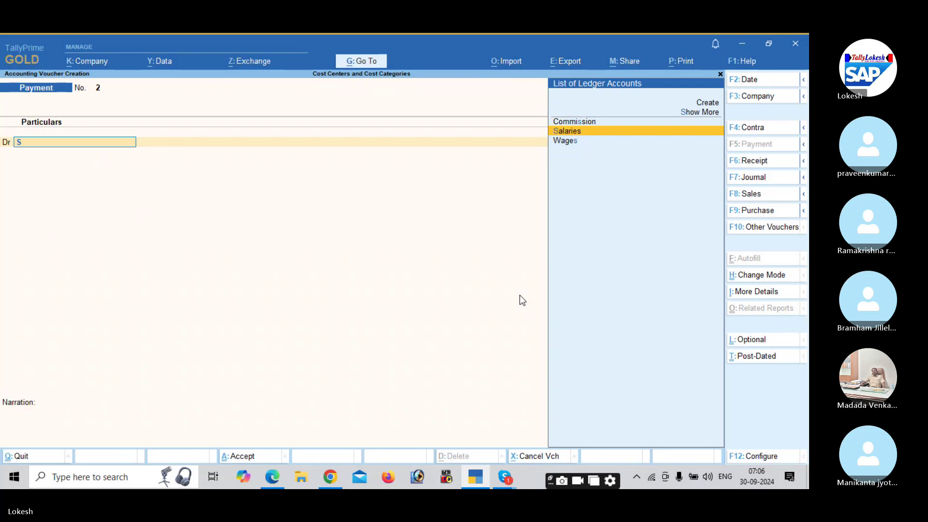
{"action": "key", "text": "Return"}
{"action": "key", "text": "alt+Tab"}
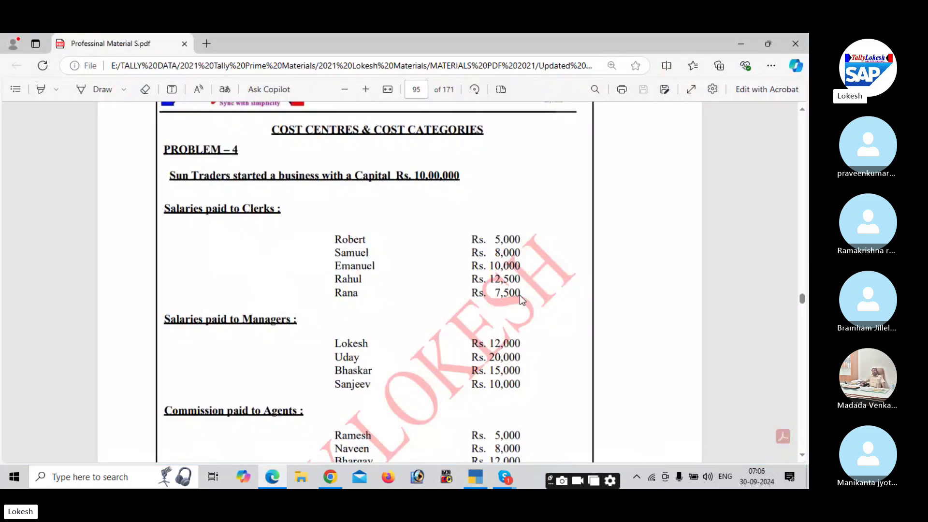
{"action": "scroll", "coordinate": [520, 295], "scroll_direction": "down", "scroll_amount": 3}
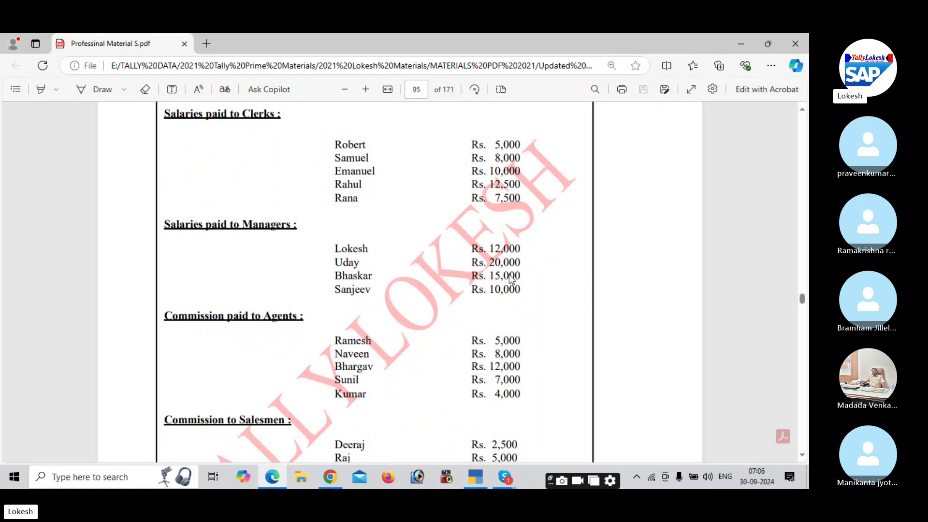
{"action": "key", "text": "alt+Tab"}
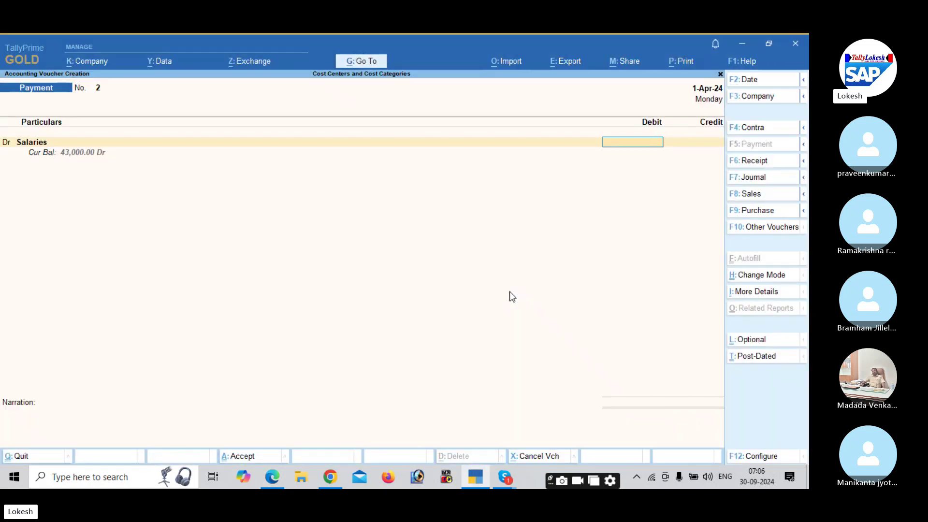
{"action": "type", "text": "000"}
{"action": "key", "text": "Return"}
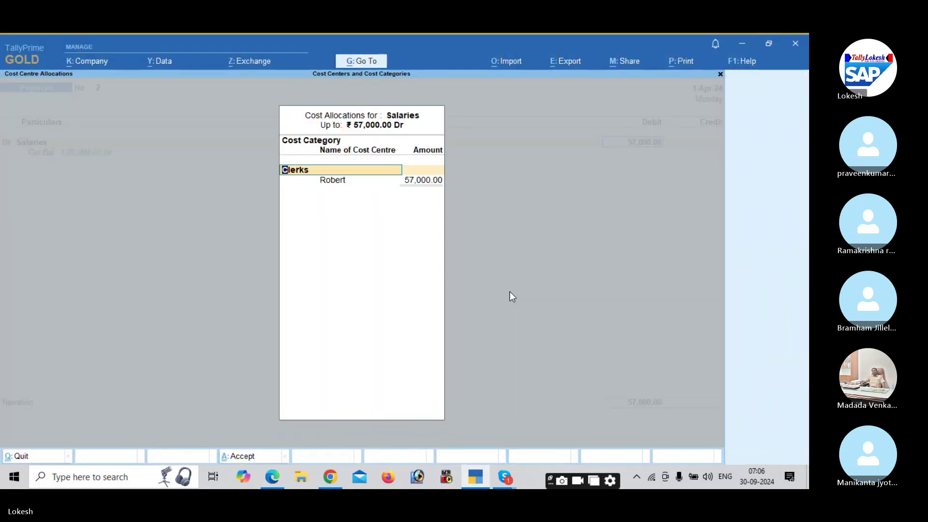
Choose the Manages cost category and allocate 12,000 of the salaries to the first manager's cost centre listed in the PDF
{"action": "type", "text": "M"}
{"action": "key", "text": "Return"}
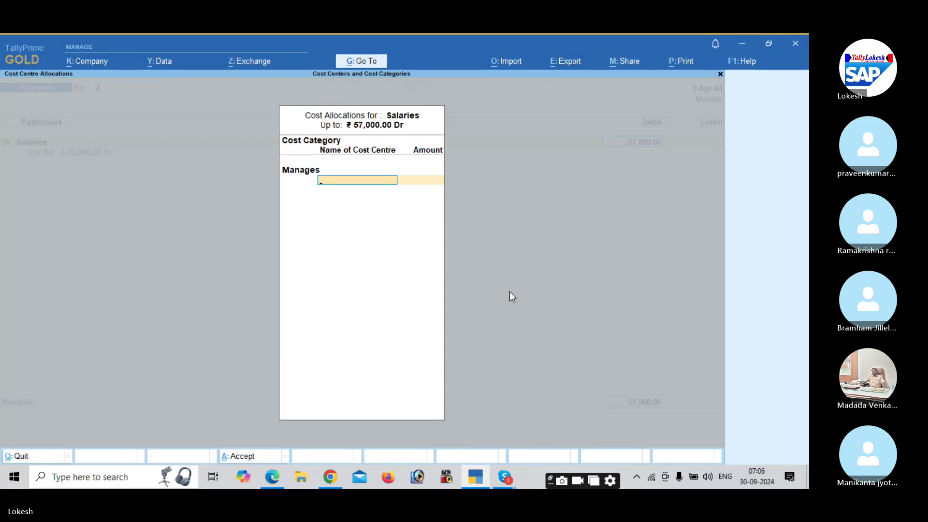
{"action": "key", "text": "alt+Tab"}
{"action": "key", "text": "alt+Tab"}
{"action": "type", "text": "L"}
{"action": "key", "text": "Return"}
{"action": "key", "text": "alt+Tab"}
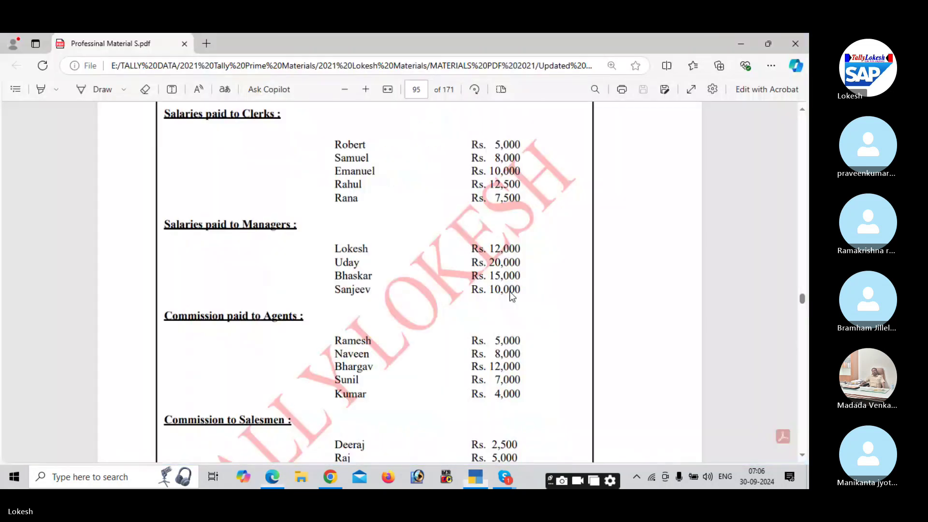
{"action": "key", "text": "alt+Tab"}
{"action": "type", "text": "12,000"}
{"action": "key", "text": "Return"}
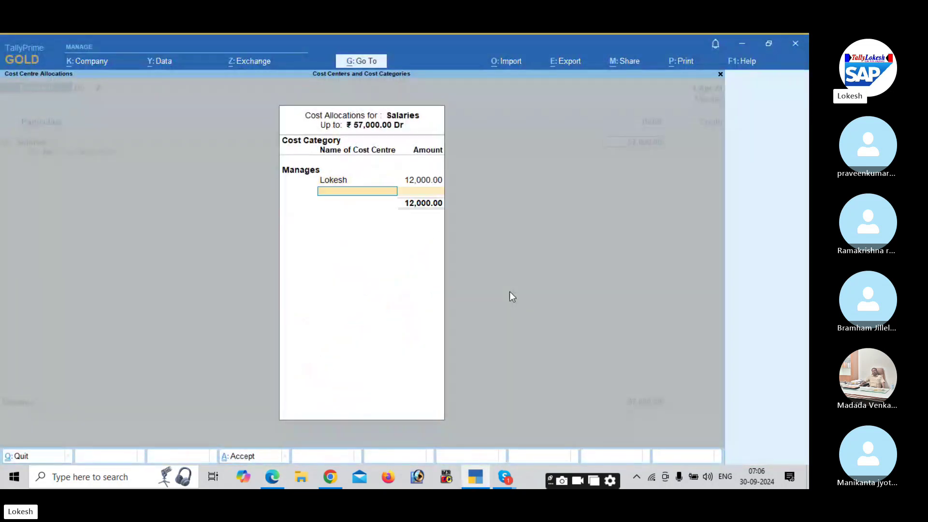
Allocate 20,000 of the salaries to the second manager's cost centre, as listed in the PDF
{"action": "key", "text": "alt+Tab"}
{"action": "key", "text": "alt+Tab"}
{"action": "type", "text": "U"}
{"action": "key", "text": "Return"}
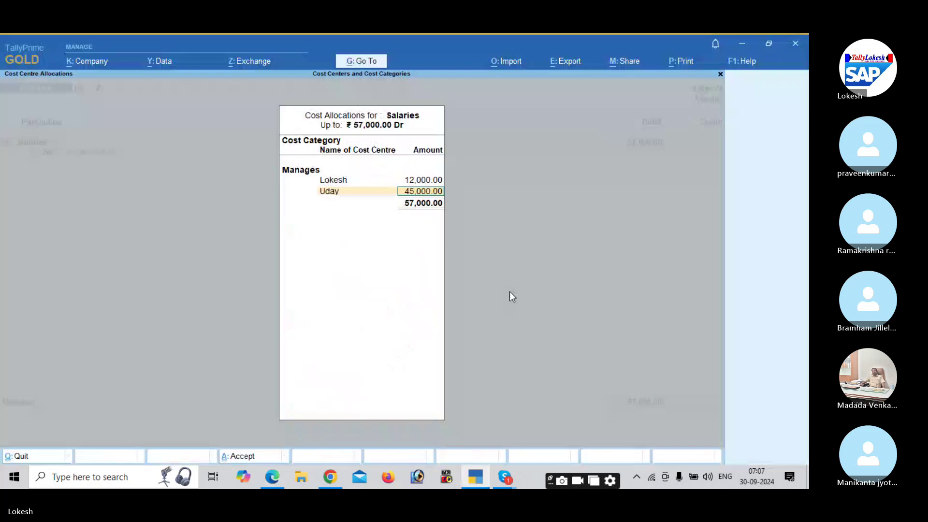
{"action": "key", "text": "alt+Tab"}
{"action": "key", "text": "alt+Tab"}
{"action": "type", "text": "20000"}
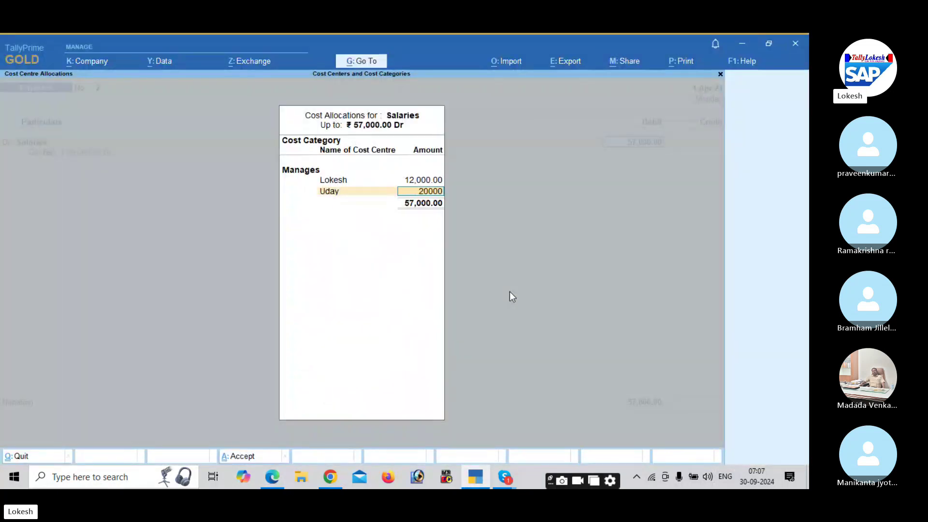
{"action": "key", "text": "Return"}
Allocate 15,000 of the salaries to the third manager's cost centre after checking the PDF
{"action": "key", "text": "alt+Tab"}
{"action": "key", "text": "alt+Tab"}
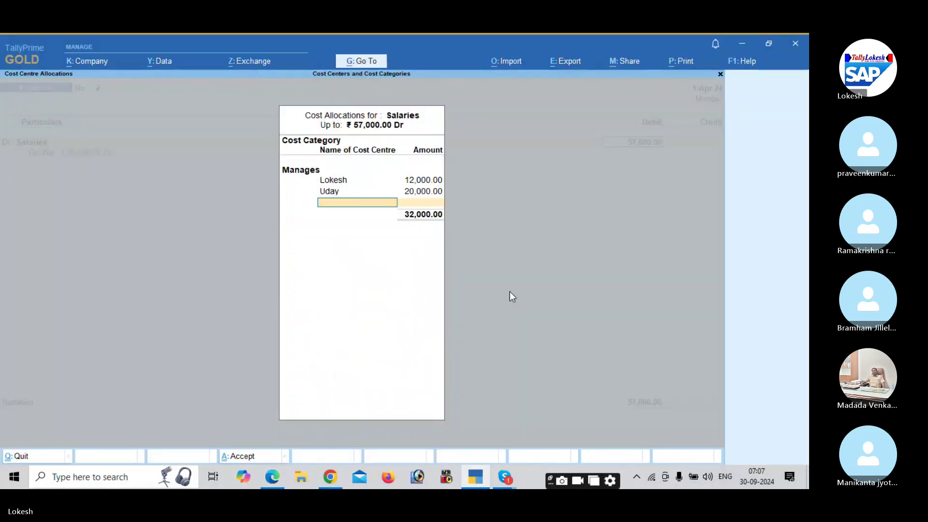
{"action": "type", "text": "Bh"}
{"action": "key", "text": "Return"}
{"action": "key", "text": "alt+Tab"}
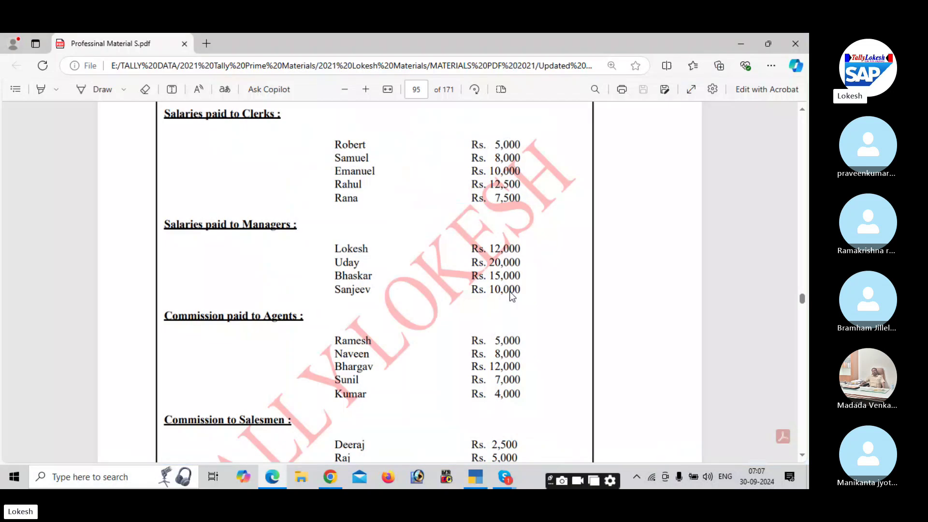
{"action": "key", "text": "alt+Tab"}
{"action": "type", "text": "15000"}
{"action": "key", "text": "Return"}
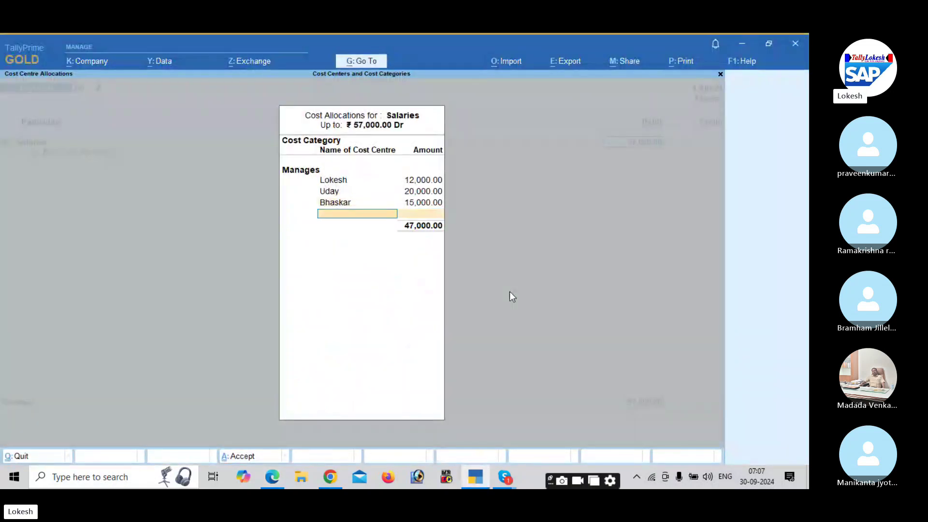
Allocate the remaining 10,000 to the fourth manager's cost centre and complete the Salaries cost allocation
{"action": "key", "text": "alt+Tab"}
{"action": "key", "text": "alt+Tab"}
{"action": "type", "text": "Sa"}
{"action": "key", "text": "Return"}
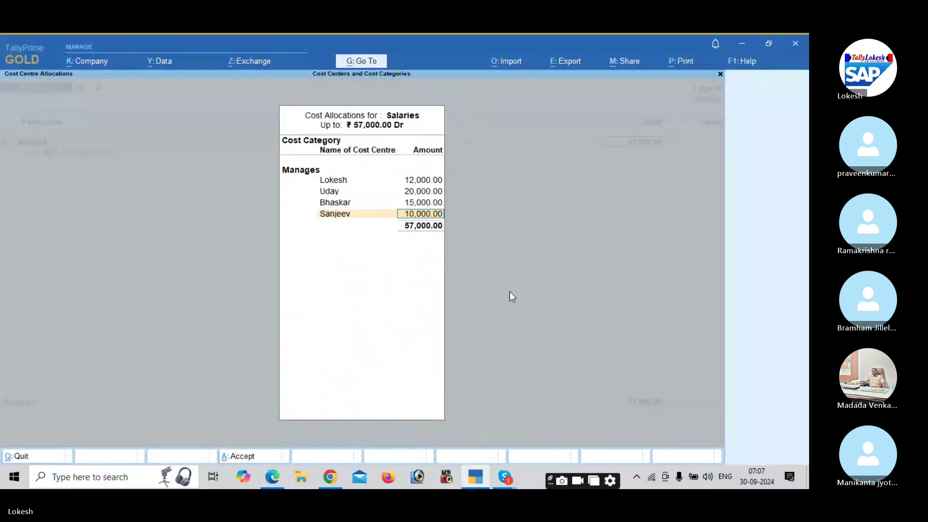
{"action": "key", "text": "Return"}
{"action": "key", "text": "Return"}
Credit Cash with 57,000 against the managers' salaries and save the payment voucher
{"action": "key", "text": "Return"}
{"action": "key", "text": "Return"}
{"action": "key", "text": "Return"}
{"action": "key", "text": "Return"}
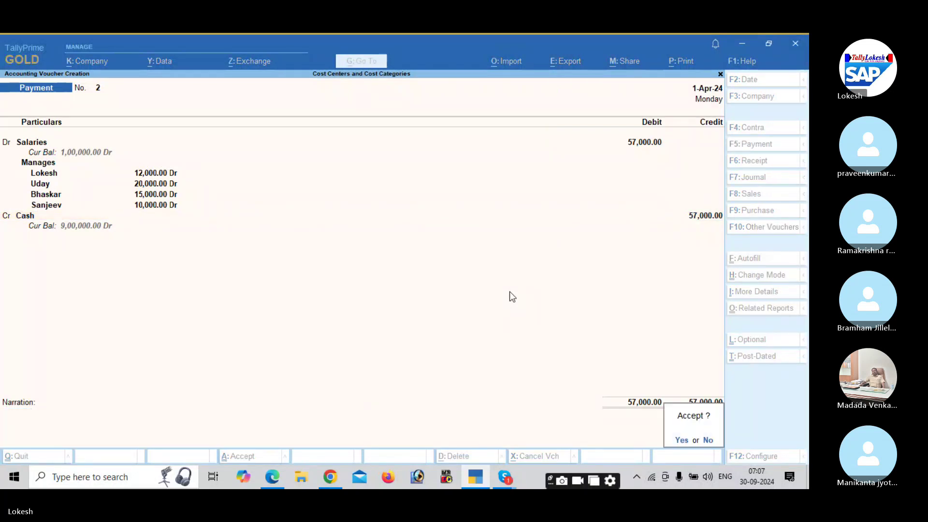
{"action": "key", "text": "Return"}
Debit Commission with 36,000 in a new payment voucher, using the agents' commissions listed in the PDF
{"action": "key", "text": "alt+Tab"}
{"action": "scroll", "coordinate": [509, 292], "scroll_direction": "down", "scroll_amount": 2}
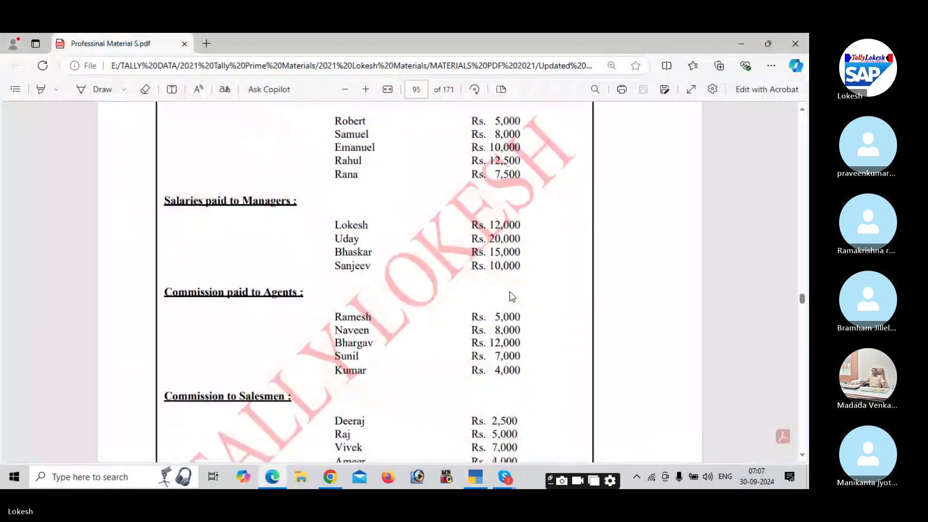
{"action": "scroll", "coordinate": [509, 292], "scroll_direction": "down", "scroll_amount": 3}
{"action": "key", "text": "alt+Tab"}
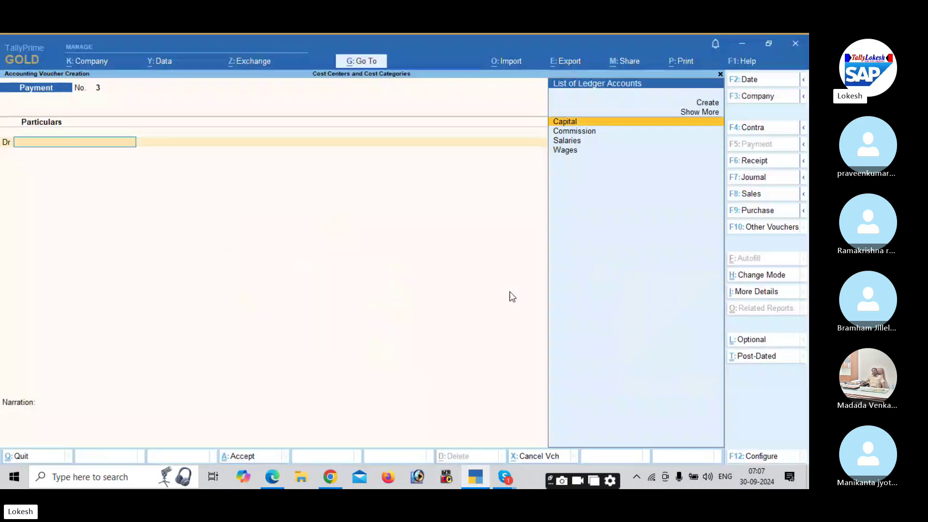
{"action": "type", "text": "Co"}
{"action": "key", "text": "Return"}
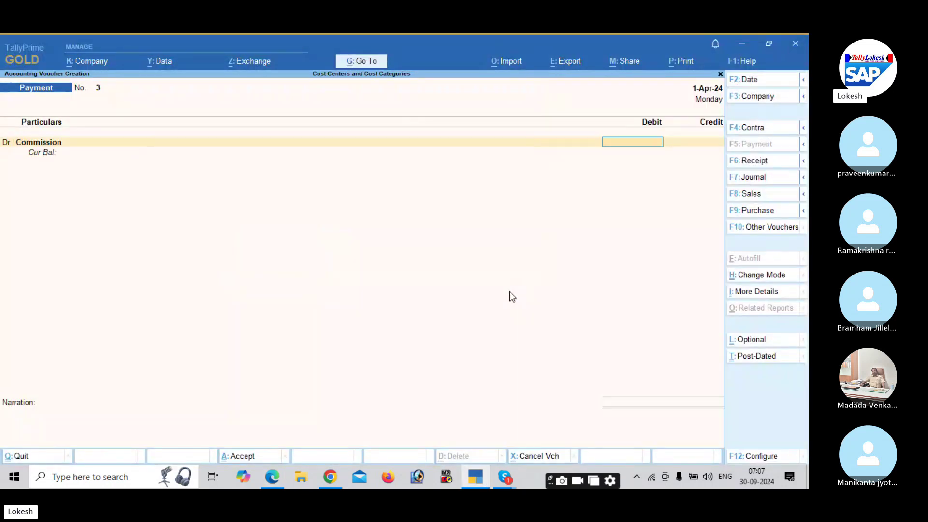
{"action": "key", "text": "alt+Tab"}
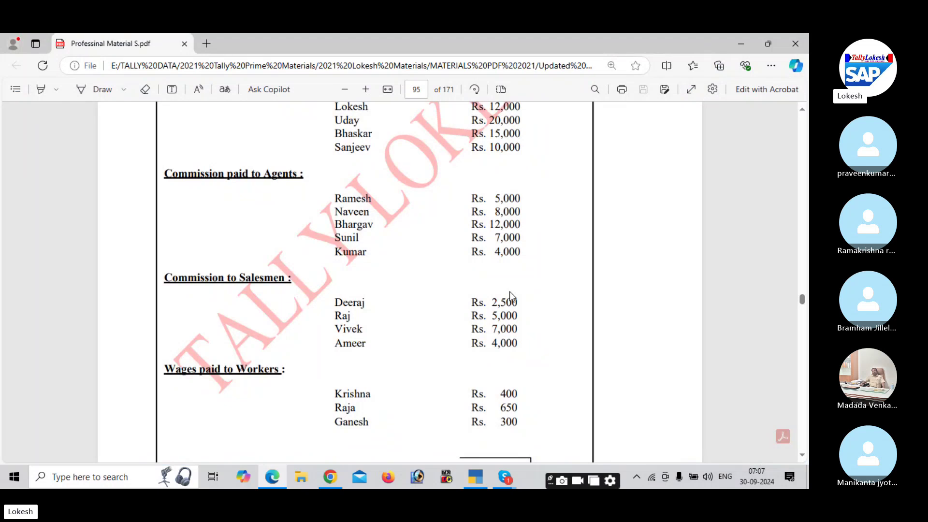
{"action": "key", "text": "alt+Tab"}
{"action": "type", "text": "36000"}
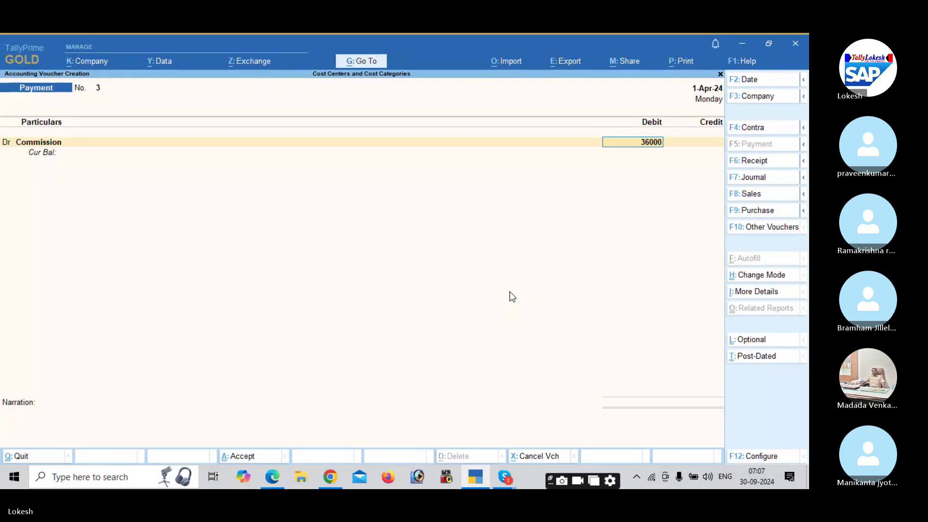
{"action": "key", "text": "Return"}
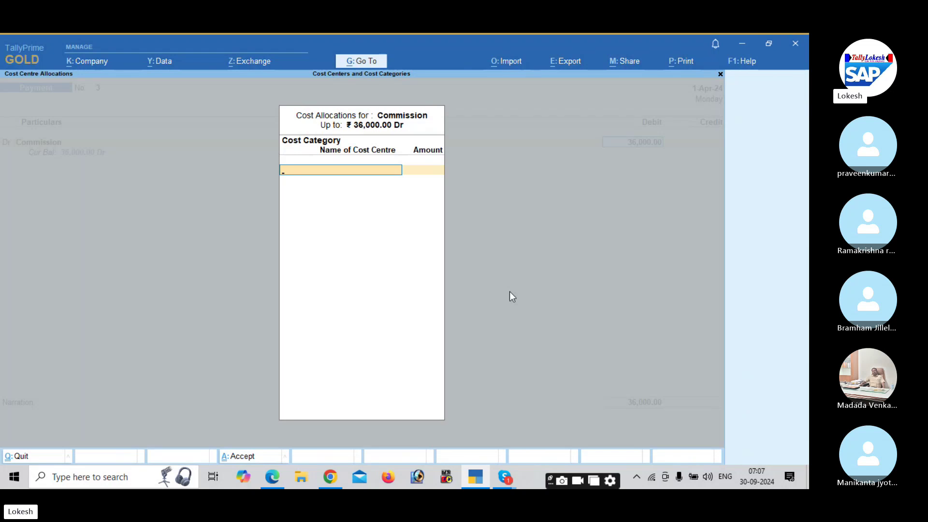
Choose the Agents cost category and allocate 5,000 of the commission to the first agent's cost centre listed in the PDF
{"action": "key", "text": "alt+Tab"}
{"action": "key", "text": "alt+Tab"}
{"action": "type", "text": "A"}
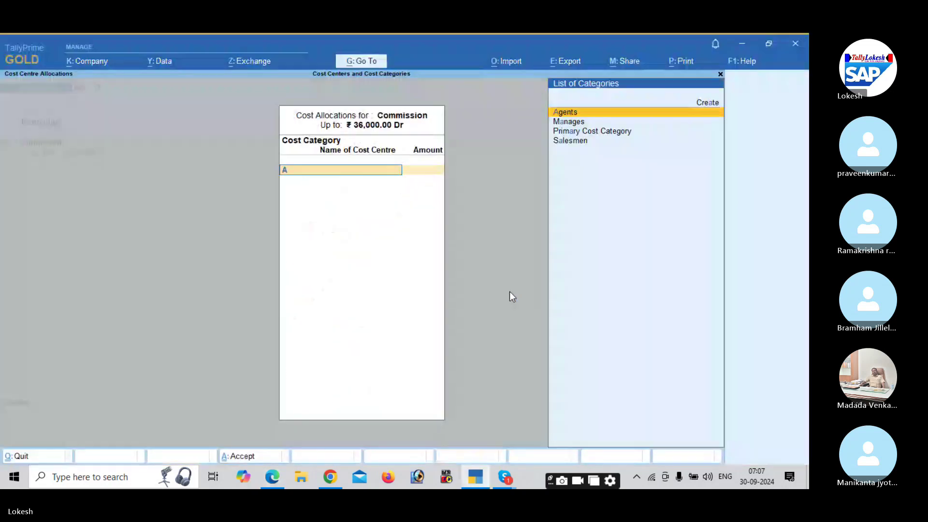
{"action": "key", "text": "Return"}
{"action": "key", "text": "alt+Tab"}
{"action": "key", "text": "alt+Tab"}
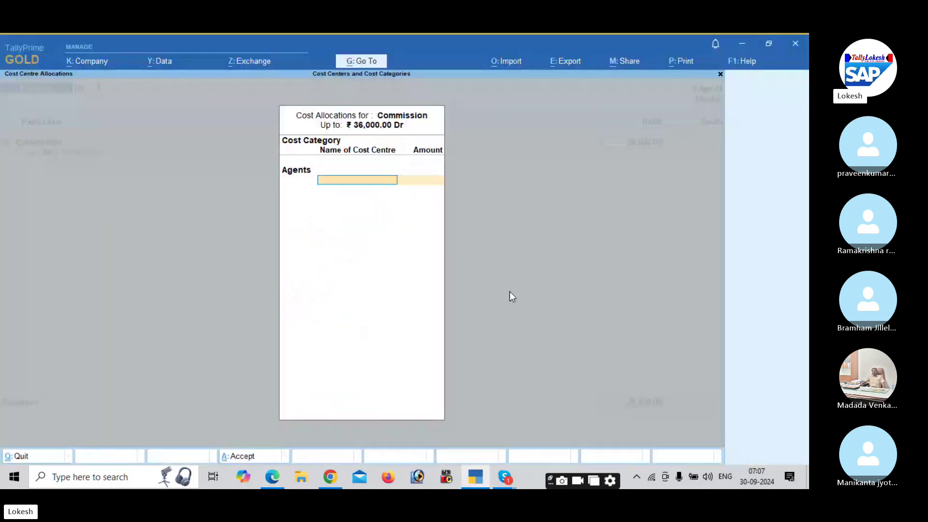
{"action": "type", "text": "Ra"}
{"action": "key", "text": "Return"}
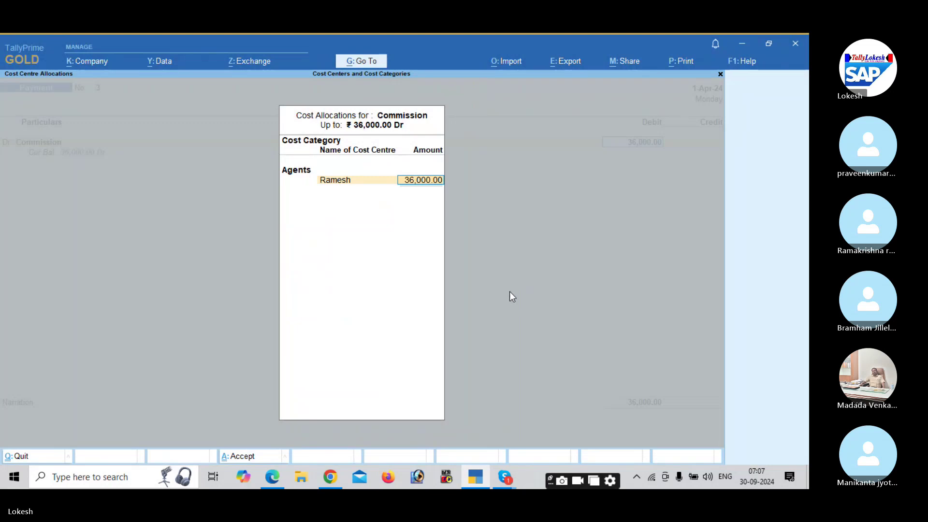
{"action": "key", "text": "alt+Tab"}
{"action": "key", "text": "alt+Tab"}
{"action": "type", "text": "5000"}
{"action": "key", "text": "Return"}
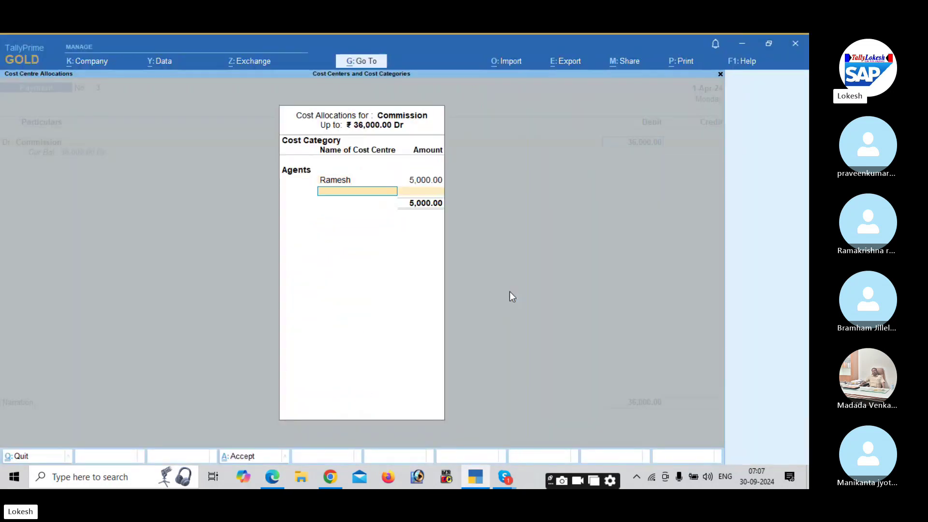
Allocate 8,000 of the commission to the second agent's cost centre, as listed in the PDF
{"action": "key", "text": "alt+Tab"}
{"action": "key", "text": "alt+Tab"}
{"action": "key", "text": "Return"}
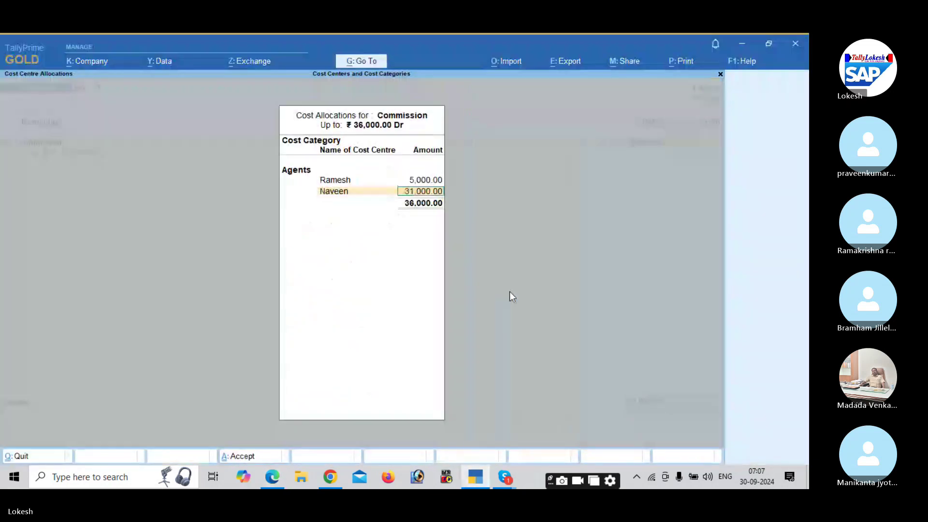
{"action": "key", "text": "alt+Tab"}
{"action": "key", "text": "alt+Tab"}
{"action": "type", "text": "8,0"}
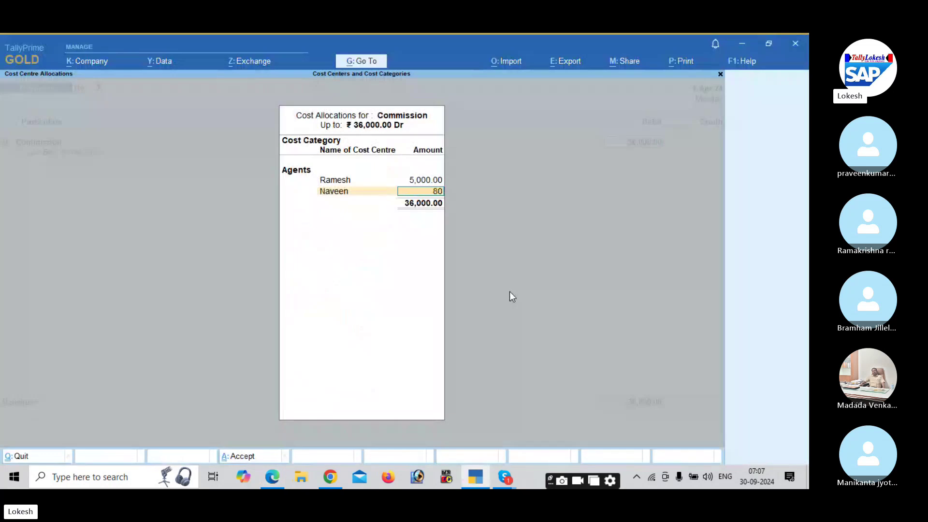
{"action": "type", "text": "00"}
{"action": "key", "text": "Return"}
Allocate 12,000 of the commission to the third agent's cost centre after checking the PDF
{"action": "key", "text": "alt+Tab"}
{"action": "key", "text": "alt+Tab"}
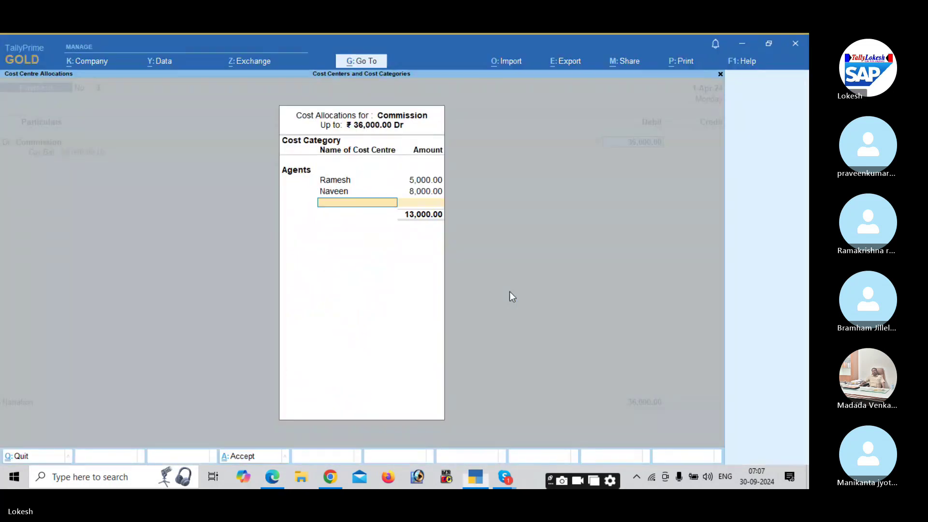
{"action": "type", "text": "bh"}
{"action": "key", "text": "Return"}
{"action": "key", "text": "alt+Tab"}
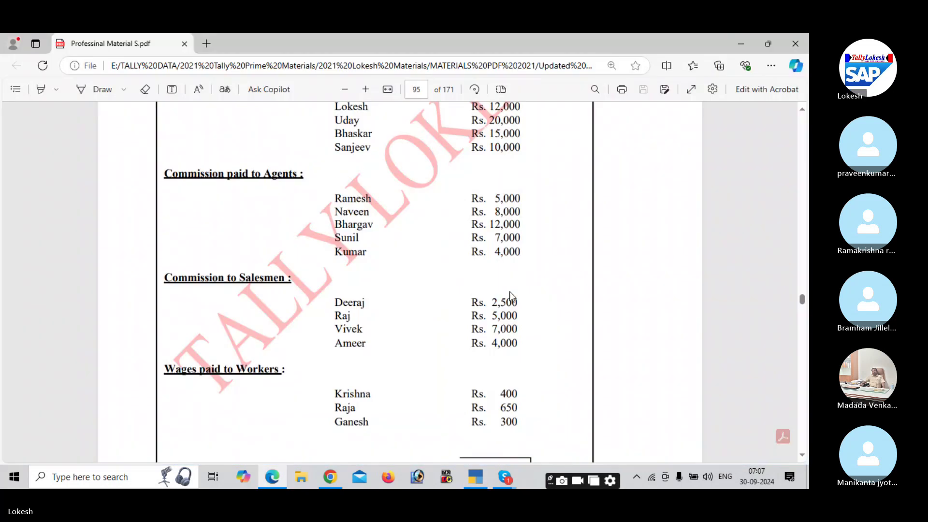
{"action": "key", "text": "alt+Tab"}
{"action": "type", "text": "12000"}
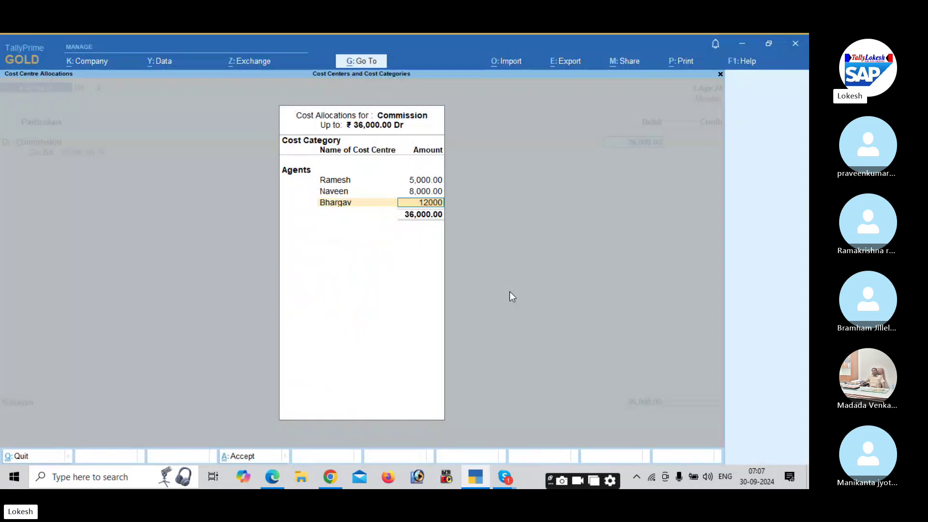
{"action": "key", "text": "Return"}
Allocate 7,000 of the commission to the fourth agent's cost centre, as listed in the PDF
{"action": "key", "text": "alt+Tab"}
{"action": "key", "text": "alt+Tab"}
{"action": "type", "text": "s"}
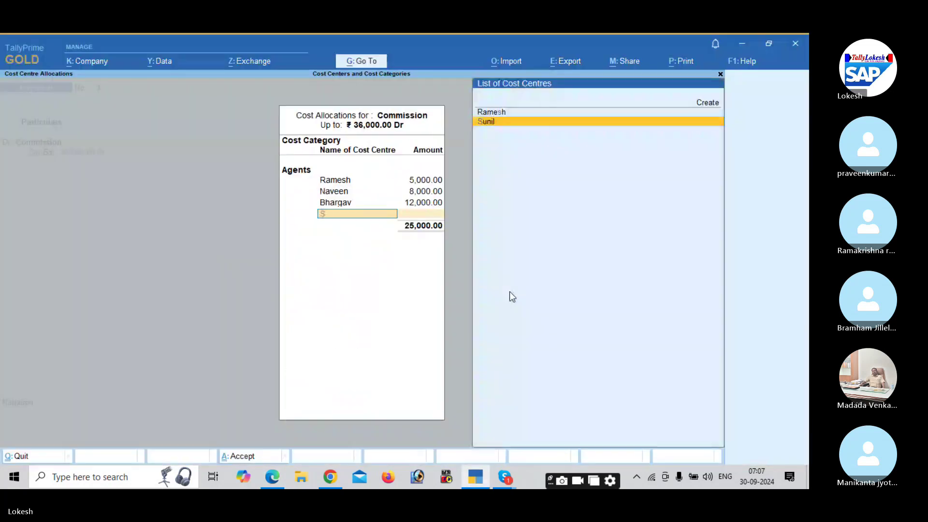
{"action": "key", "text": "Return"}
{"action": "key", "text": "alt+Tab"}
{"action": "key", "text": "alt+Tab"}
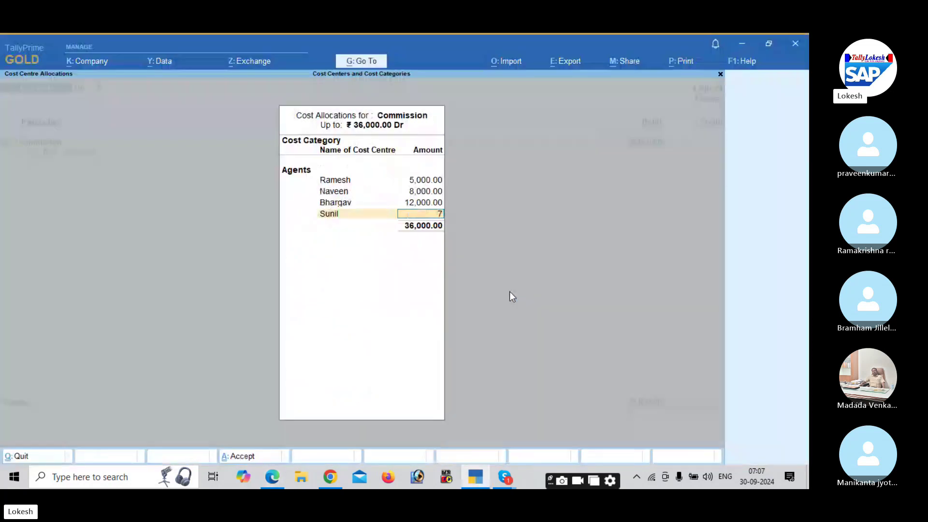
{"action": "type", "text": "7000"}
{"action": "key", "text": "Return"}
Allocate the remaining 4,000 to the fifth agent's cost centre and complete the Commission cost allocation
{"action": "key", "text": "alt+Tab"}
{"action": "key", "text": "alt+Tab"}
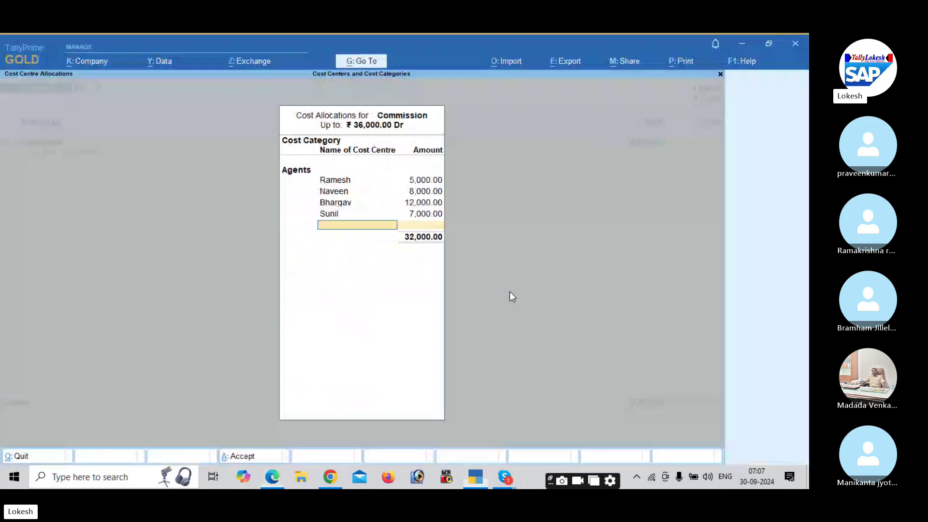
{"action": "type", "text": "K"}
{"action": "key", "text": "Return"}
{"action": "key", "text": "Return"}
{"action": "key", "text": "Return"}
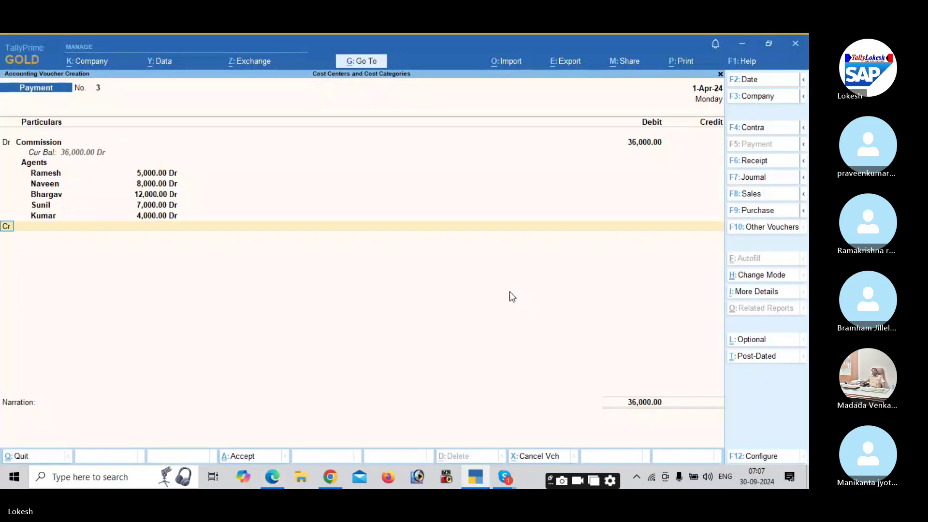
Credit Cash with 36,000 against the agents' commission and save the payment voucher
{"action": "key", "text": "Down"}
{"action": "key", "text": "Return"}
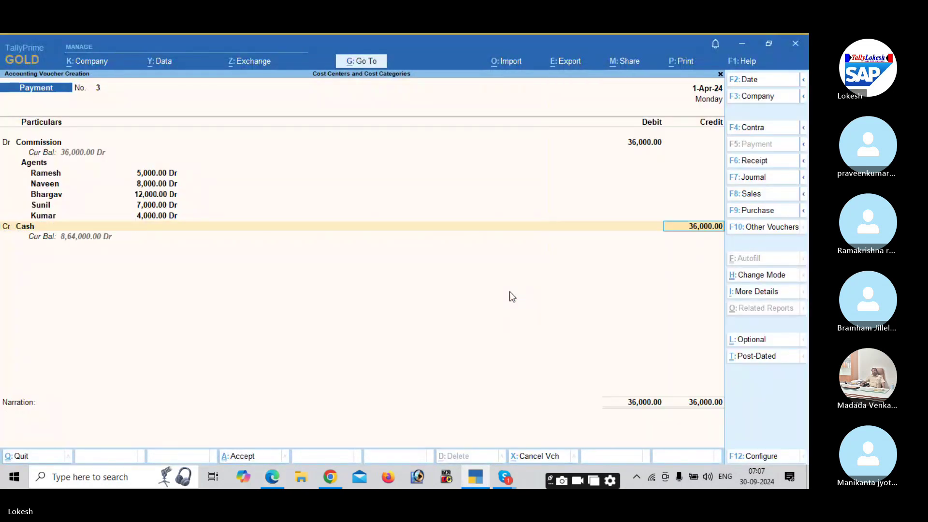
{"action": "key", "text": "Return"}
{"action": "key", "text": "Return"}
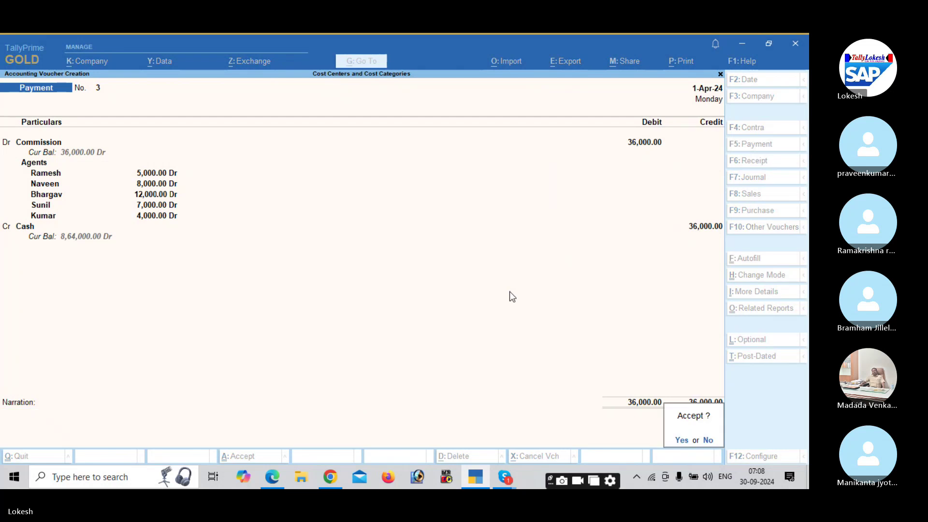
{"action": "key", "text": "Return"}
Debit Commission with 18,500 in a new payment voucher, totalling the salesmen's commissions listed in the PDF
{"action": "type", "text": "C"}
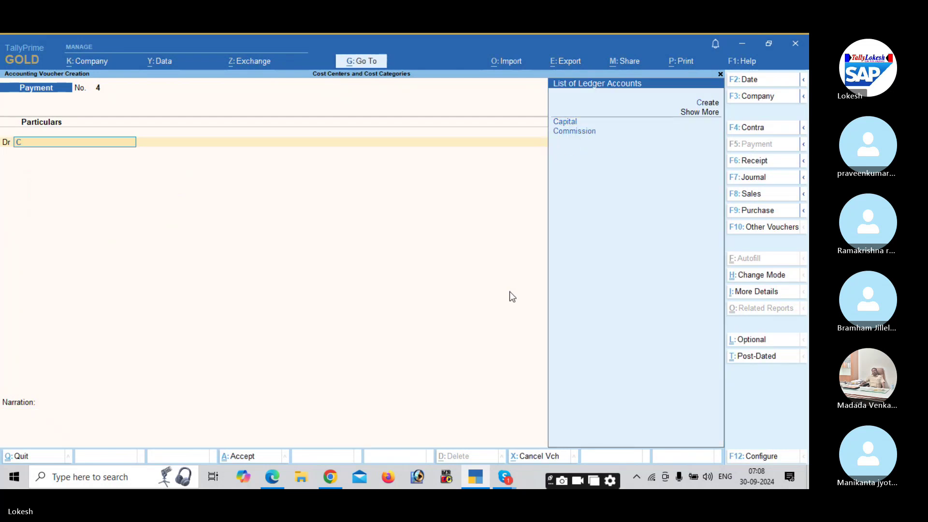
{"action": "key", "text": "Down"}
{"action": "key", "text": "Return"}
{"action": "key", "text": "alt+Tab"}
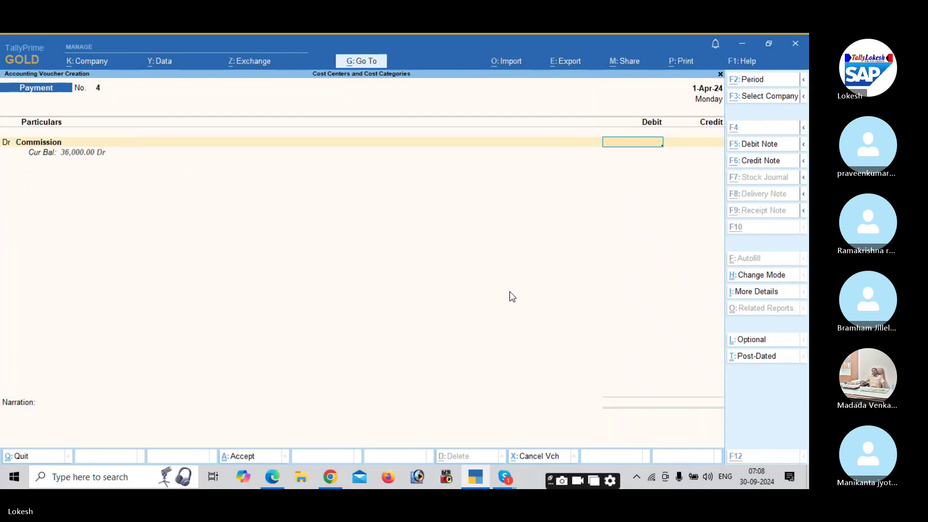
{"action": "scroll", "coordinate": [509, 291], "scroll_direction": "down", "scroll_amount": 3}
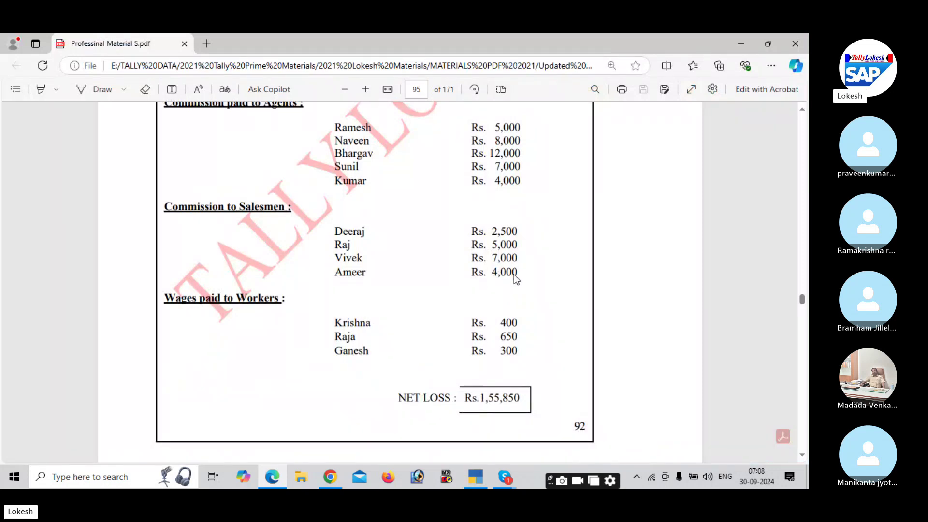
{"action": "key", "text": "alt+Tab"}
{"action": "type", "text": "18500"}
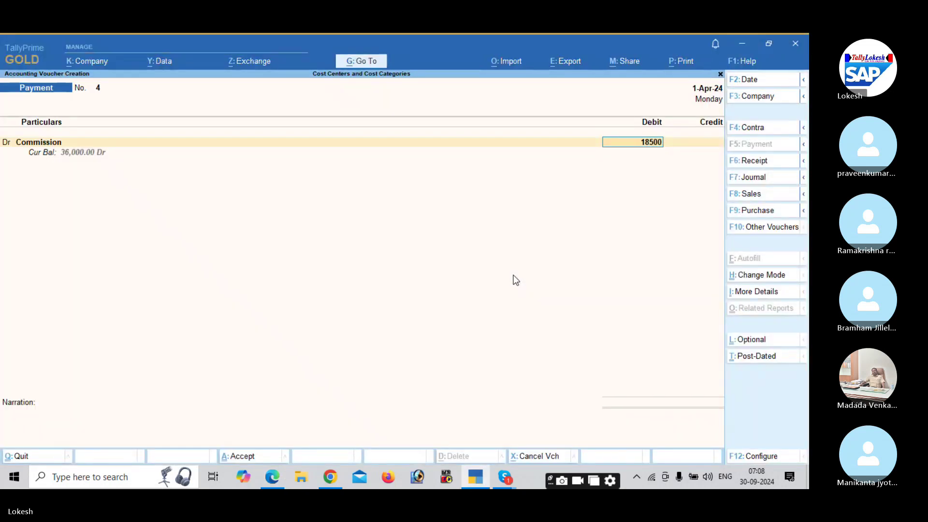
{"action": "key", "text": "Return"}
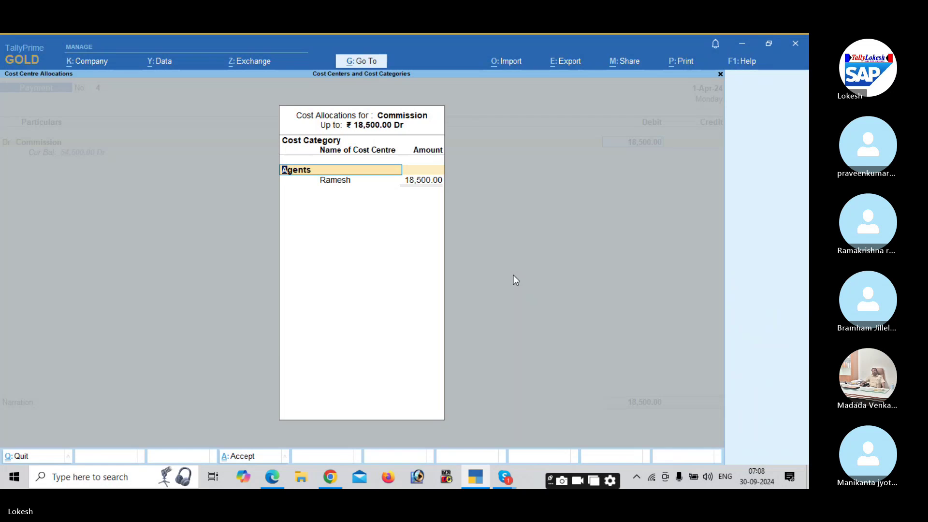
Choose the Salesmen cost category and allocate 2,500 of the commission to the first salesman listed in the PDF
{"action": "type", "text": "s"}
{"action": "key", "text": "Return"}
{"action": "key", "text": "alt+Tab"}
{"action": "key", "text": "alt+Tab"}
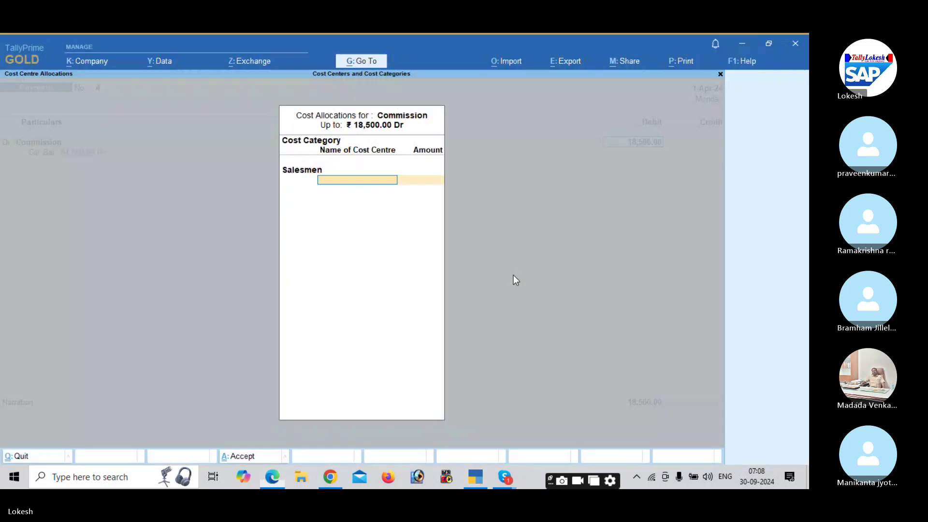
{"action": "type", "text": "d"}
{"action": "key", "text": "Return"}
{"action": "key", "text": "alt+Tab"}
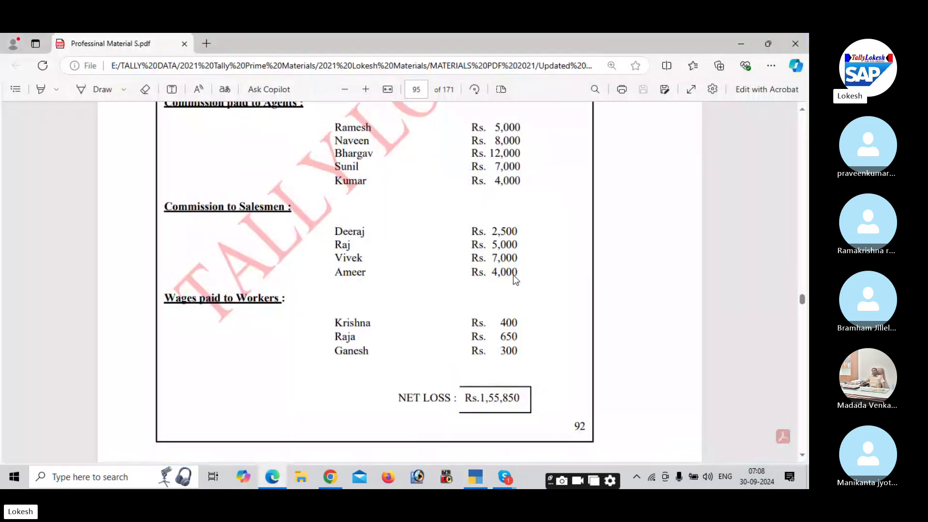
{"action": "key", "text": "alt+Tab"}
{"action": "type", "text": "2500"}
{"action": "key", "text": "Return"}
Allocate 5,000 of the commission to the second salesman's cost centre, as listed in the PDF
{"action": "key", "text": "alt+Tab"}
{"action": "key", "text": "alt+Tab"}
{"action": "type", "text": "r"}
{"action": "key", "text": "Return"}
{"action": "key", "text": "alt+Tab"}
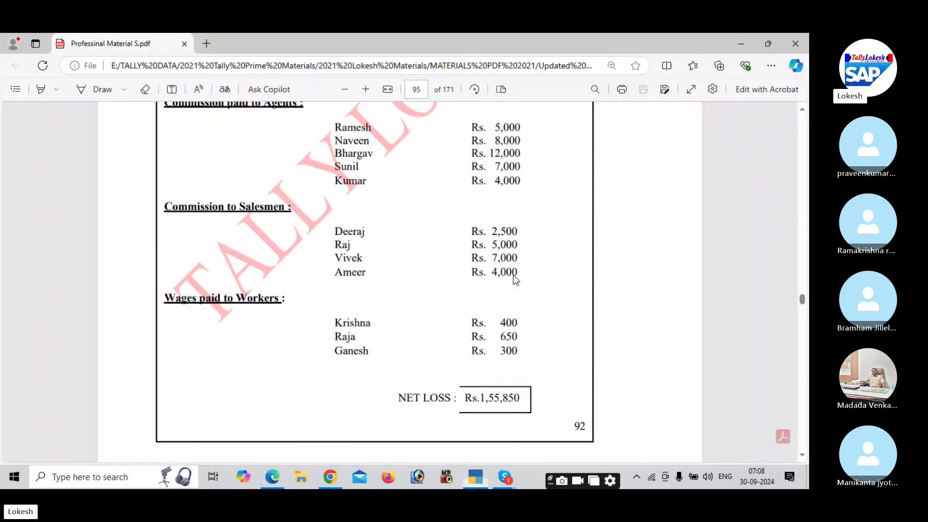
{"action": "key", "text": "alt+Tab"}
{"action": "type", "text": "5000"}
{"action": "key", "text": "Return"}
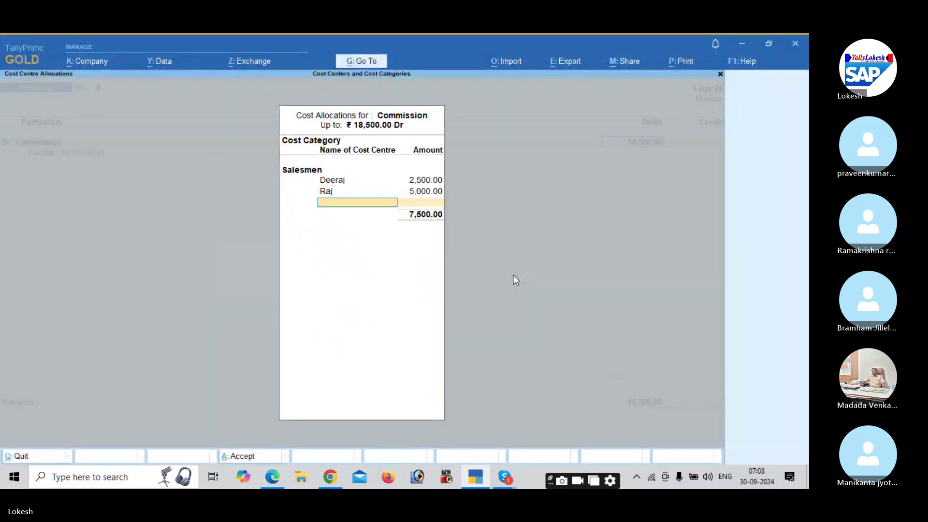
Allocate 7,000 of the commission to the third salesman's cost centre after checking the PDF
{"action": "key", "text": "alt+Tab"}
{"action": "key", "text": "alt+Tab"}
{"action": "type", "text": "v"}
{"action": "key", "text": "Return"}
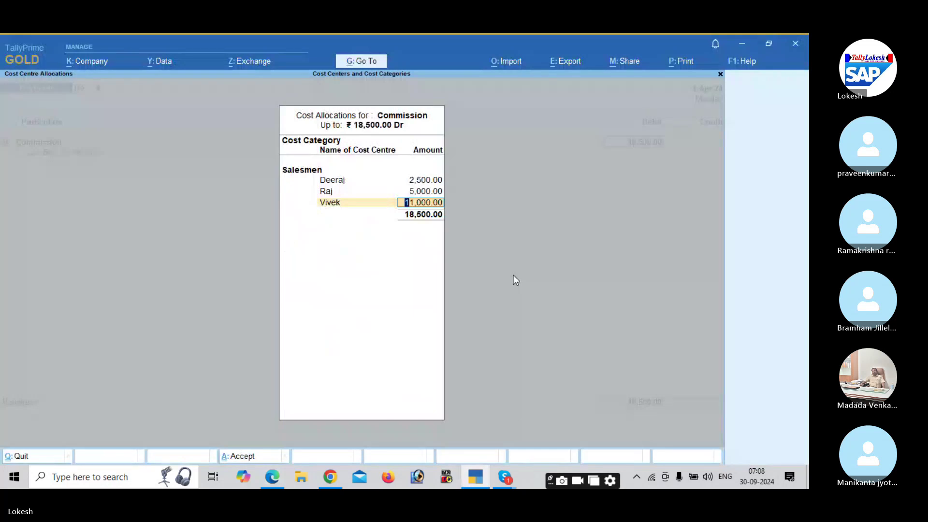
{"action": "key", "text": "alt+Tab"}
{"action": "key", "text": "alt+Tab"}
{"action": "type", "text": "7000"}
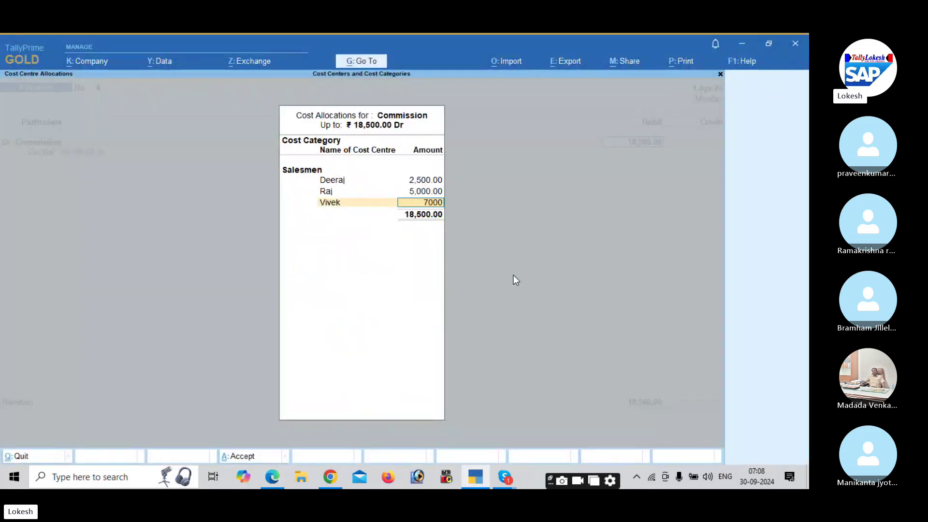
{"action": "key", "text": "Return"}
Allocate the remaining 4,000 to the fourth salesman's cost centre and complete the Commission cost allocation
{"action": "key", "text": "alt+Tab"}
{"action": "key", "text": "alt+Tab"}
{"action": "type", "text": "a"}
{"action": "key", "text": "Return"}
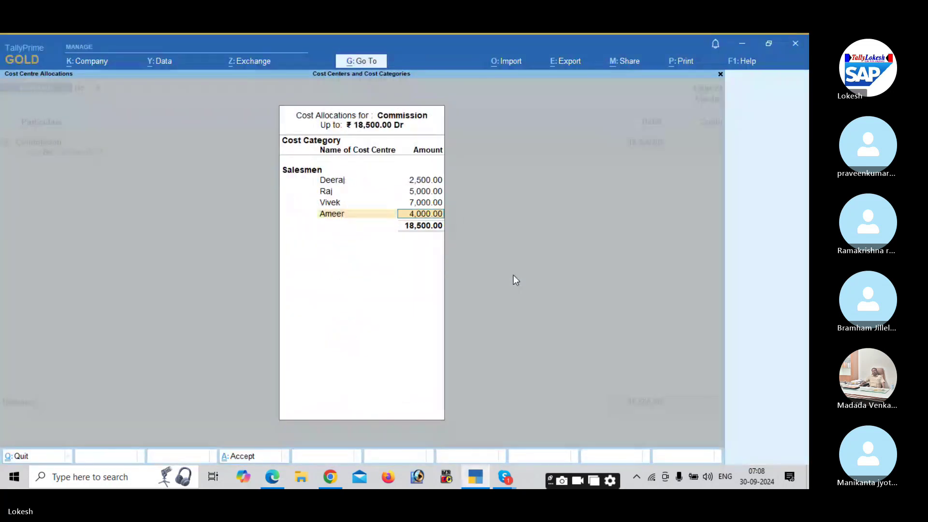
{"action": "key", "text": "Return"}
{"action": "key", "text": "Return"}
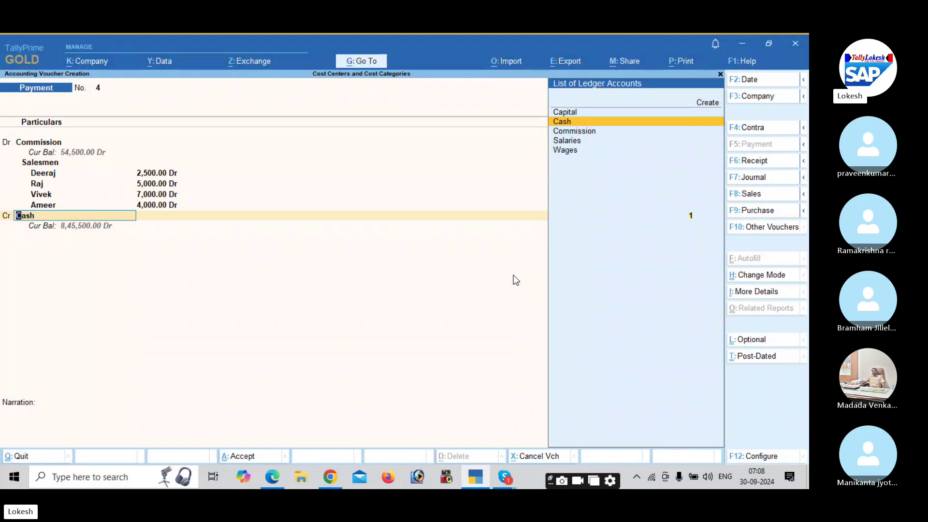
Credit Cash with 18,500 against the salesmen's commission and save the payment voucher
{"action": "key", "text": "Return"}
{"action": "key", "text": "Return"}
{"action": "key", "text": "Return"}
{"action": "key", "text": "Return"}
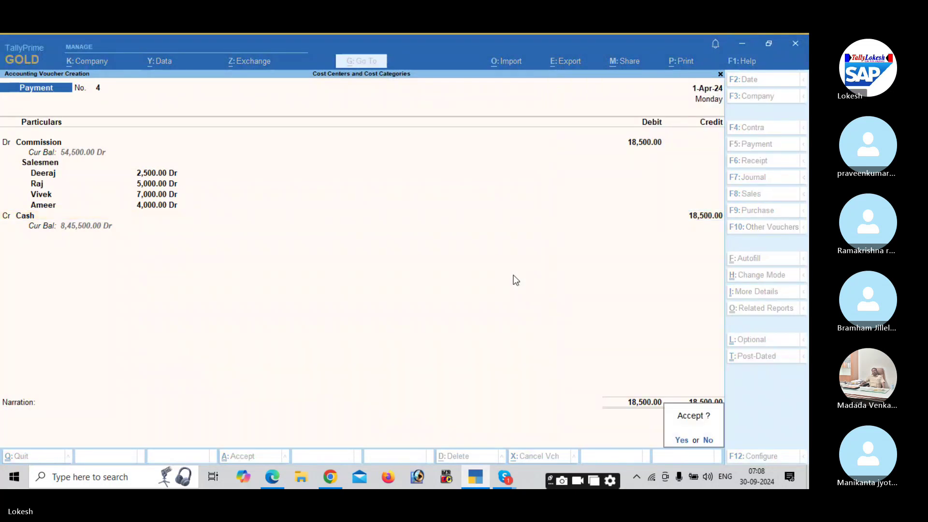
{"action": "key", "text": "Return"}
Debit Wages with 1,350 in a new payment voucher, totalling the workers' wages listed in the PDF
{"action": "type", "text": "w"}
{"action": "key", "text": "Return"}
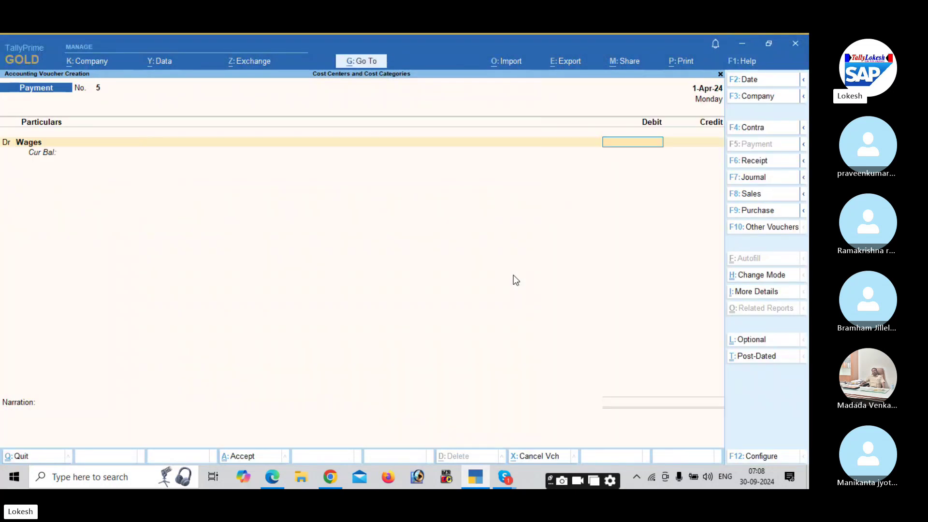
{"action": "key", "text": "alt+Tab"}
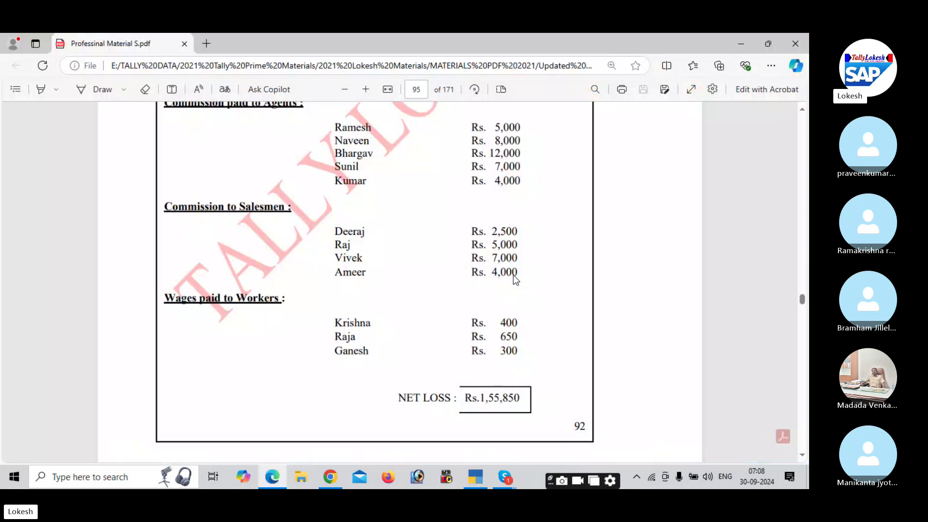
{"action": "key", "text": "alt+Tab"}
{"action": "type", "text": "1350"}
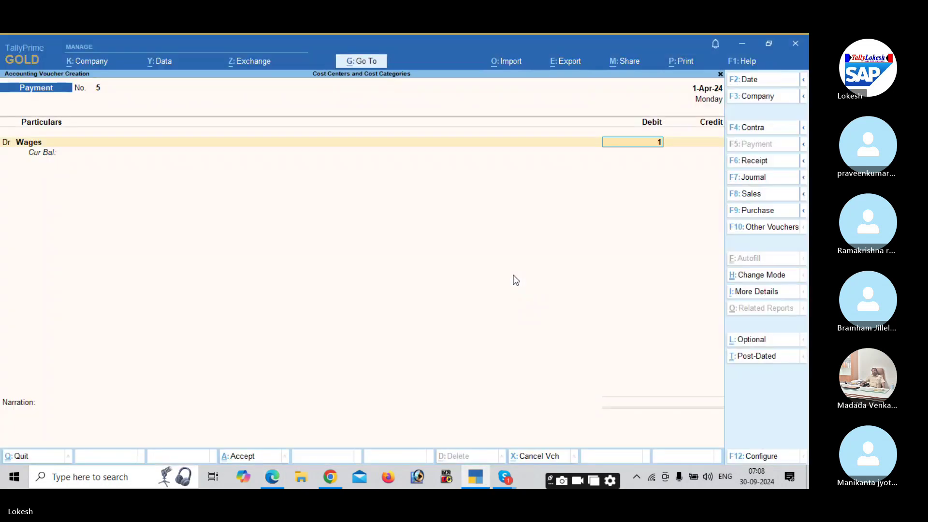
{"action": "key", "text": "Return"}
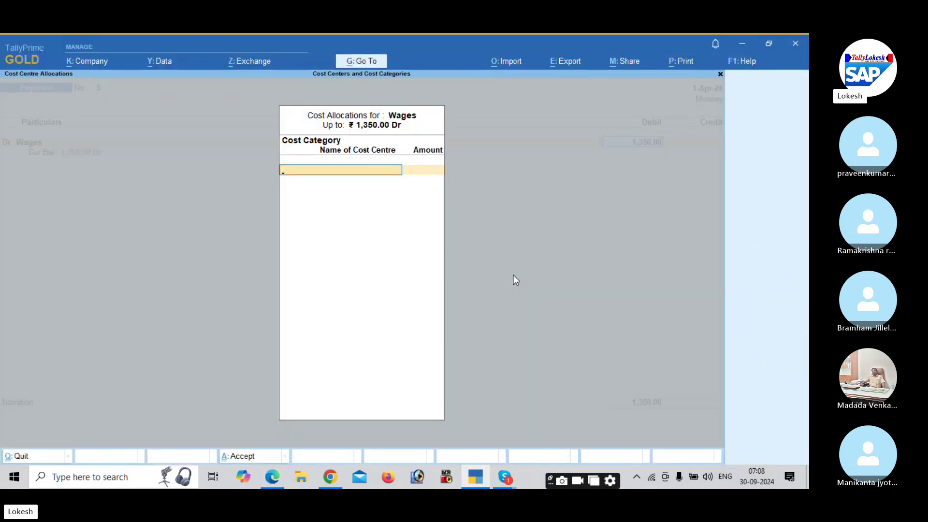
Choose the Workers cost category and the cost centre of the first worker listed in the PDF
{"action": "key", "text": "Return"}
{"action": "key", "text": "alt+Tab"}
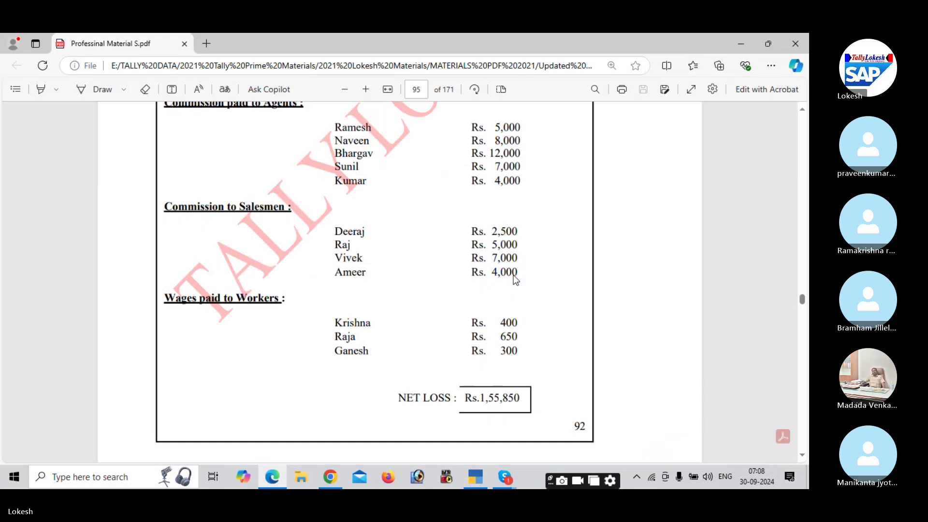
{"action": "key", "text": "alt+Tab"}
{"action": "type", "text": "Kr"}
{"action": "key", "text": "Return"}
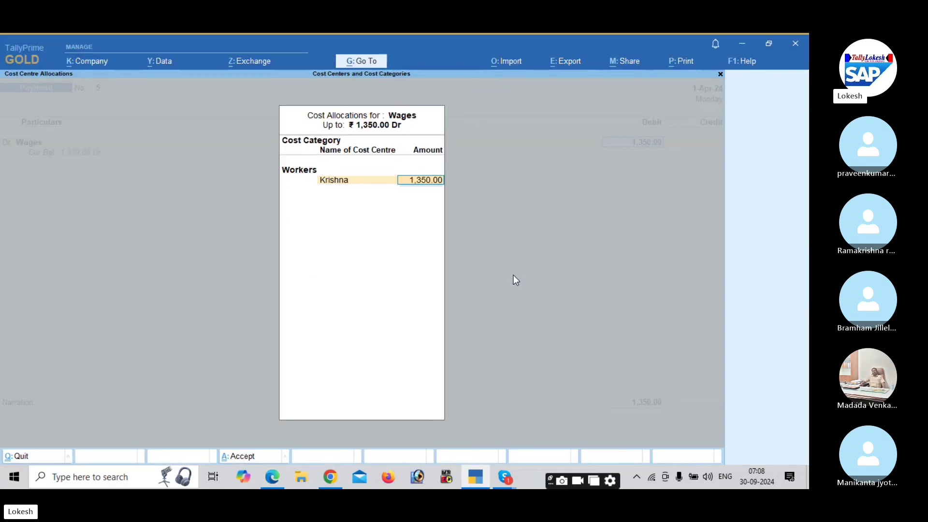
Allocate 4,000 of the wages to the first worker's cost centre and leave the allocation window
{"action": "key", "text": "alt+Tab"}
{"action": "key", "text": "alt+Tab"}
{"action": "type", "text": "4,000"}
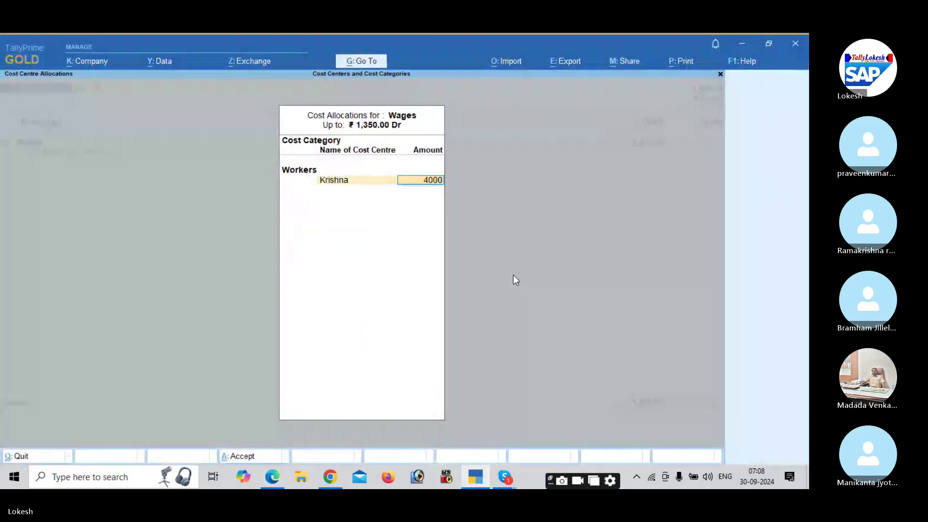
{"action": "key", "text": "Return"}
{"action": "key", "text": "Escape"}
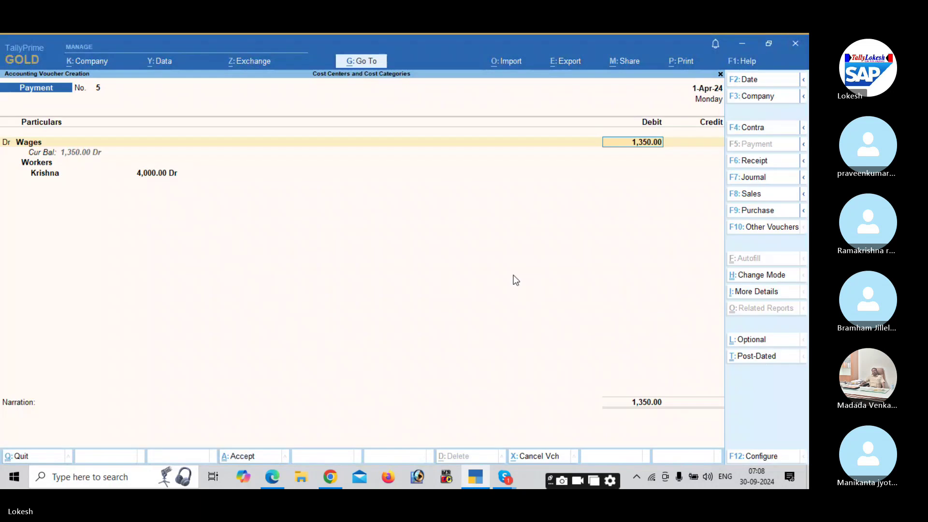
Set the first worker's wages allocation to 400 in the payment voucher
{"action": "key", "text": "Return"}
{"action": "type", "text": "400"}
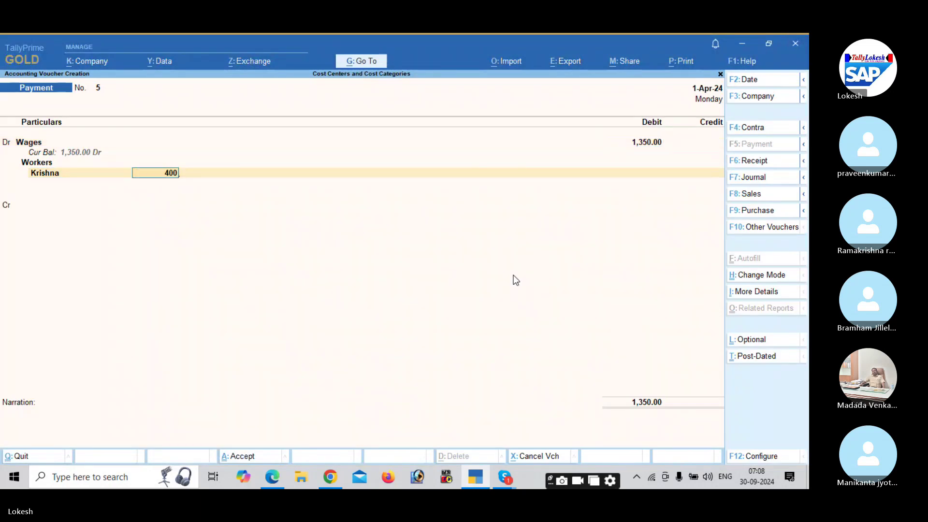
{"action": "key", "text": "Return"}
{"action": "key", "text": "Return"}
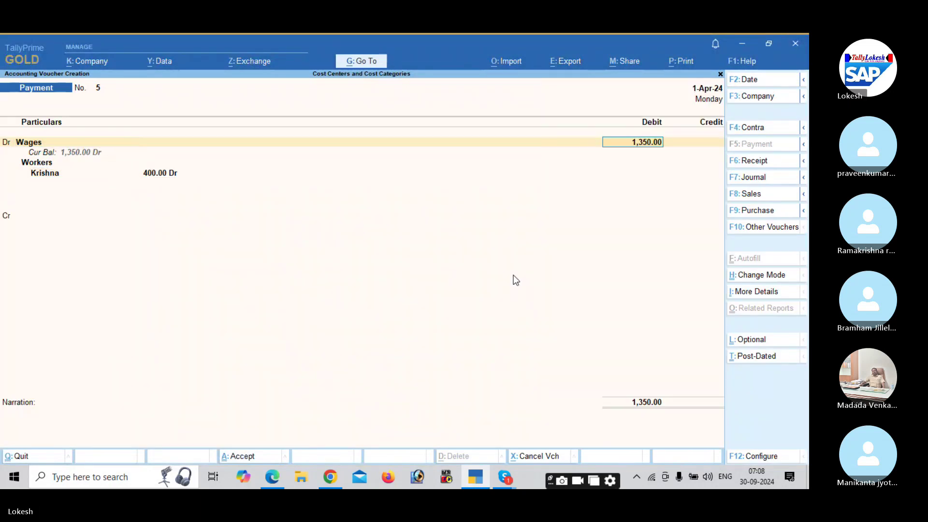
Add the second worker's cost centre from the PDF to the Wages allocation with 650
{"action": "key", "text": "Return"}
{"action": "key", "text": "Return"}
{"action": "key", "text": "Return"}
{"action": "key", "text": "Return"}
{"action": "key", "text": "alt+Tab"}
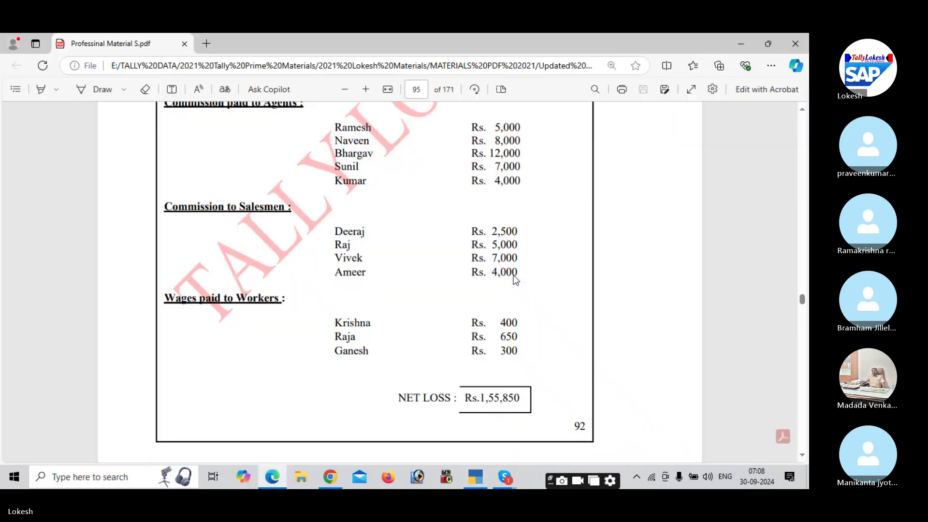
{"action": "key", "text": "alt+Tab"}
{"action": "key", "text": "Return"}
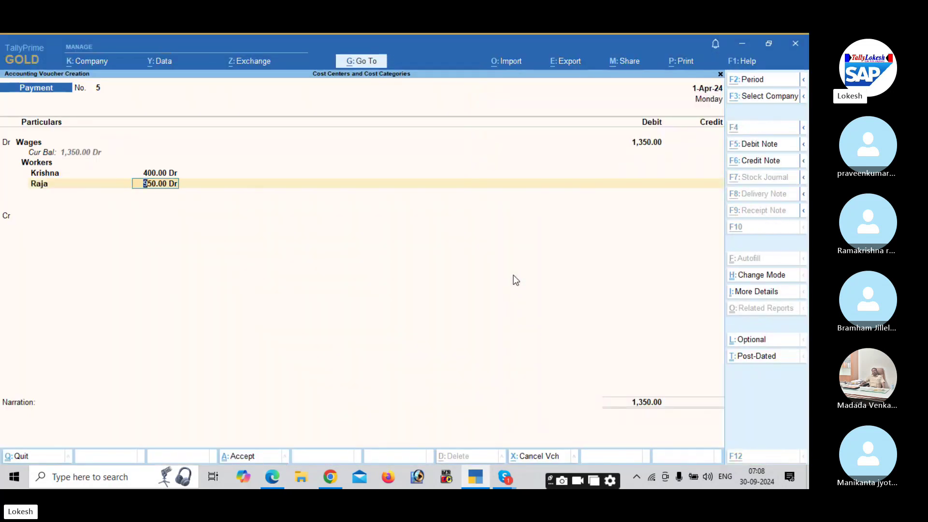
{"action": "key", "text": "alt+Tab"}
{"action": "key", "text": "alt+Tab"}
{"action": "type", "text": "650"}
{"action": "key", "text": "Return"}
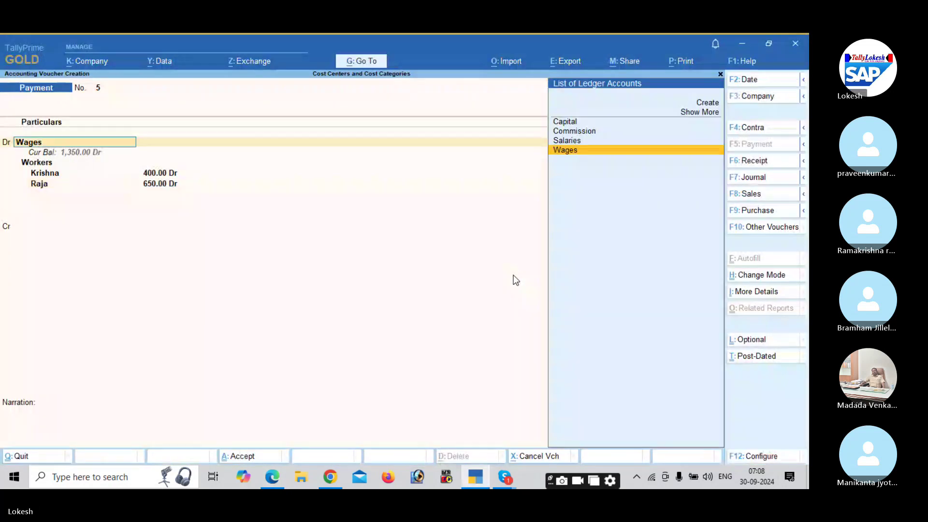
Allocate the remaining 300 to the third worker's cost centre and complete the Wages cost allocation
{"action": "key", "text": "Return"}
{"action": "key", "text": "Return"}
{"action": "key", "text": "Return"}
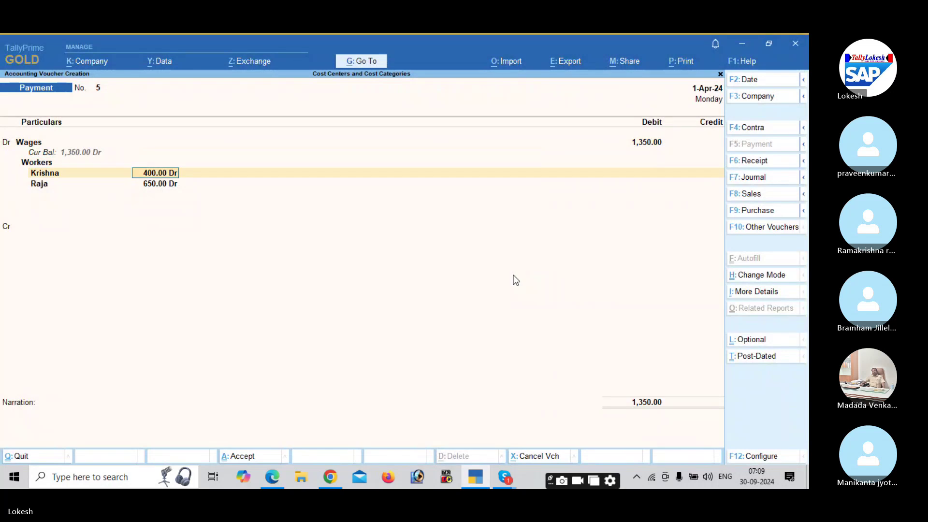
{"action": "key", "text": "Return"}
{"action": "key", "text": "alt+Tab"}
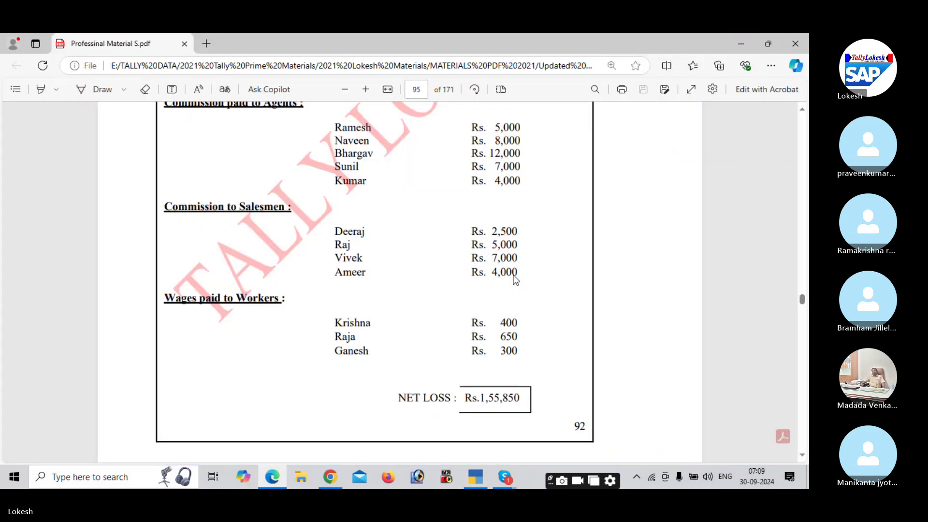
{"action": "key", "text": "alt+Tab"}
{"action": "type", "text": "G"}
{"action": "key", "text": "Return"}
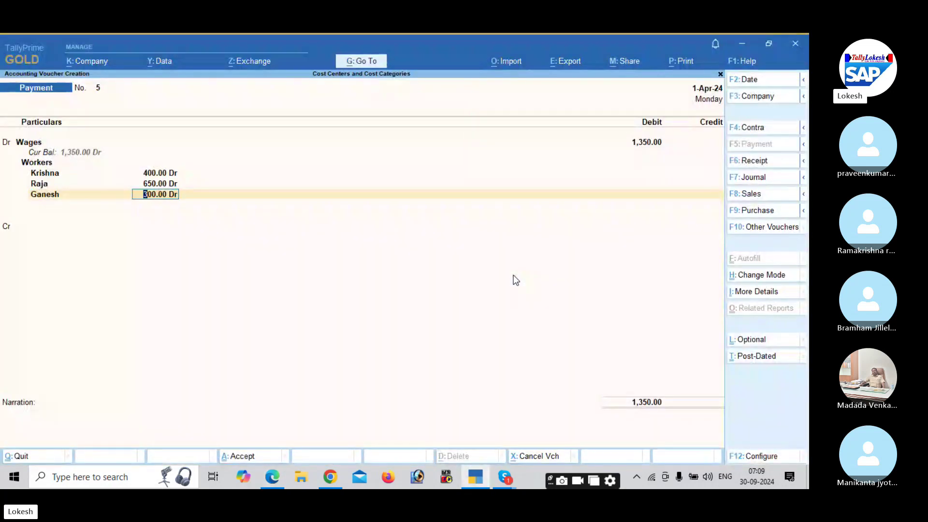
{"action": "key", "text": "Return"}
{"action": "key", "text": "Return"}
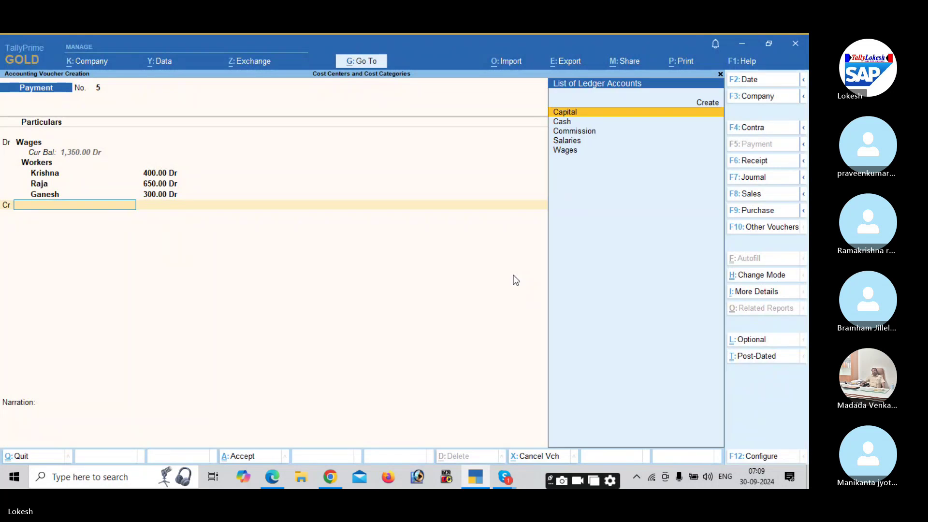
Credit Cash with 1,350 in the wages payment voucher, leave the narration blank and save the voucher
{"action": "key", "text": "Return"}
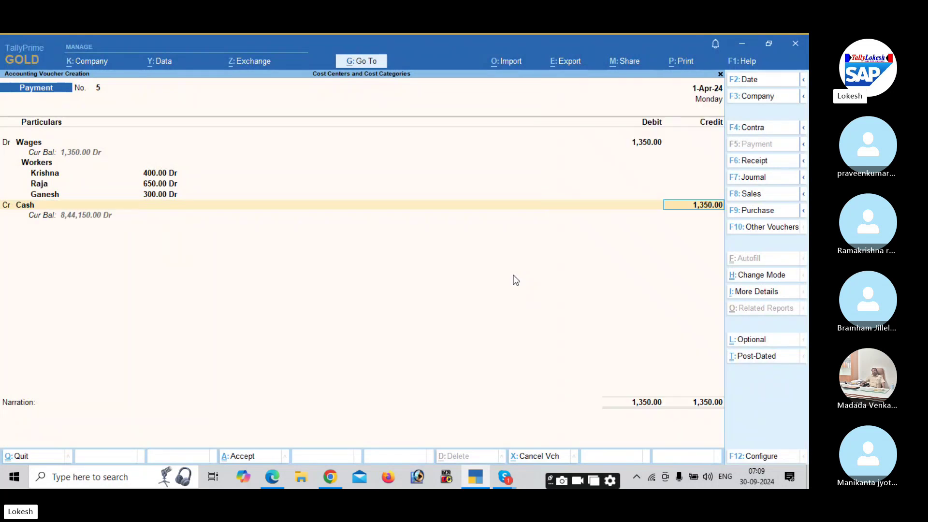
{"action": "key", "text": "Return"}
{"action": "key", "text": "Return"}
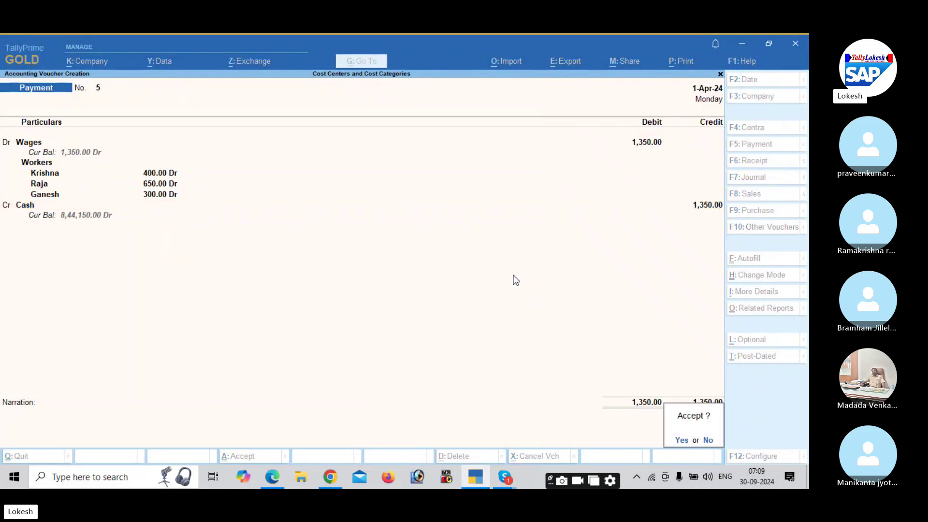
{"action": "key", "text": "Return"}
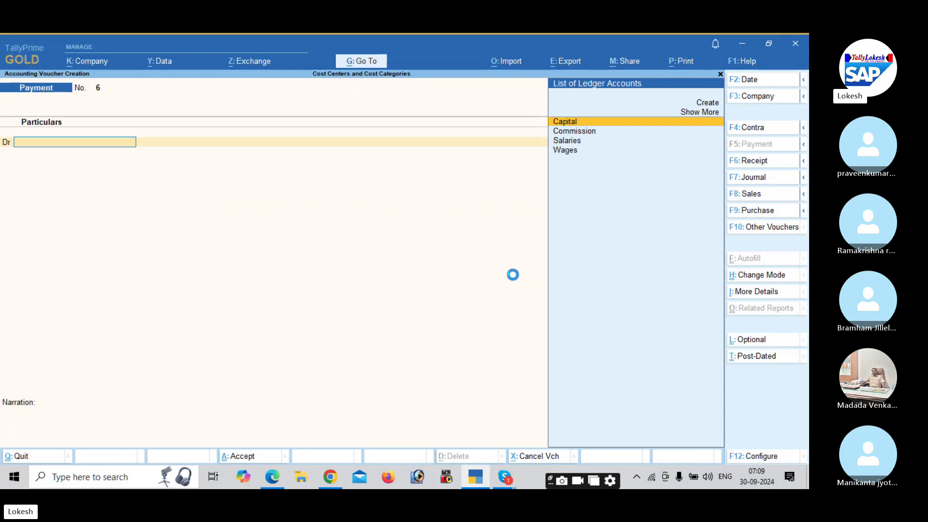
Leave voucher entry and open the Day Book to review the recorded vouchers
{"action": "key", "text": "Escape"}
{"action": "key", "text": "Return"}
{"action": "key", "text": "Down"}
{"action": "key", "text": "Return"}
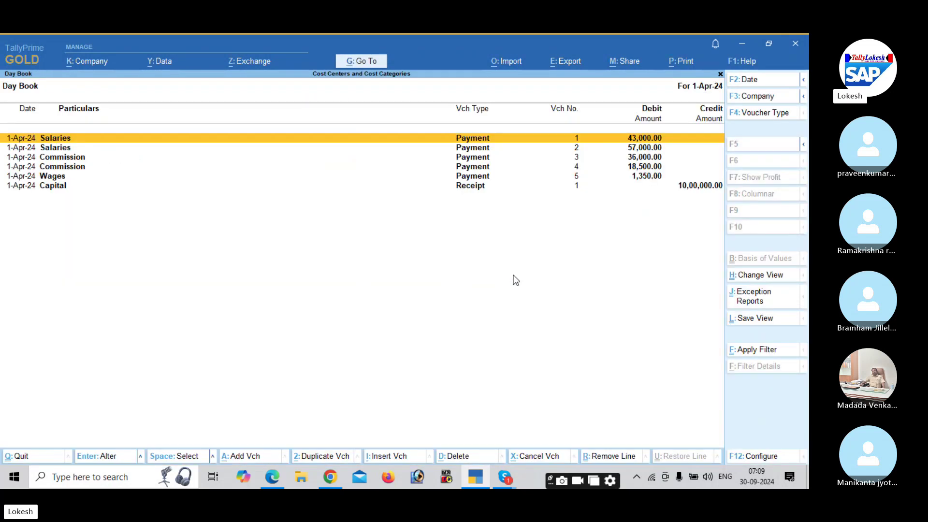
View the Profit & Loss account with ledger-level details and check the nett loss line
{"action": "key", "text": "Escape"}
{"action": "key", "text": "Down"}
{"action": "key", "text": "Down"}
{"action": "key", "text": "Down"}
{"action": "key", "text": "Return"}
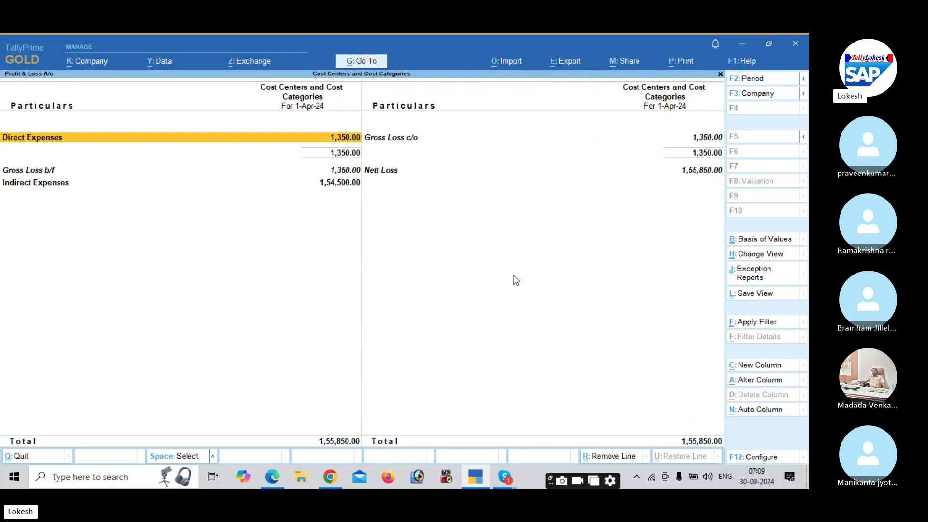
{"action": "key", "text": "alt+F5"}
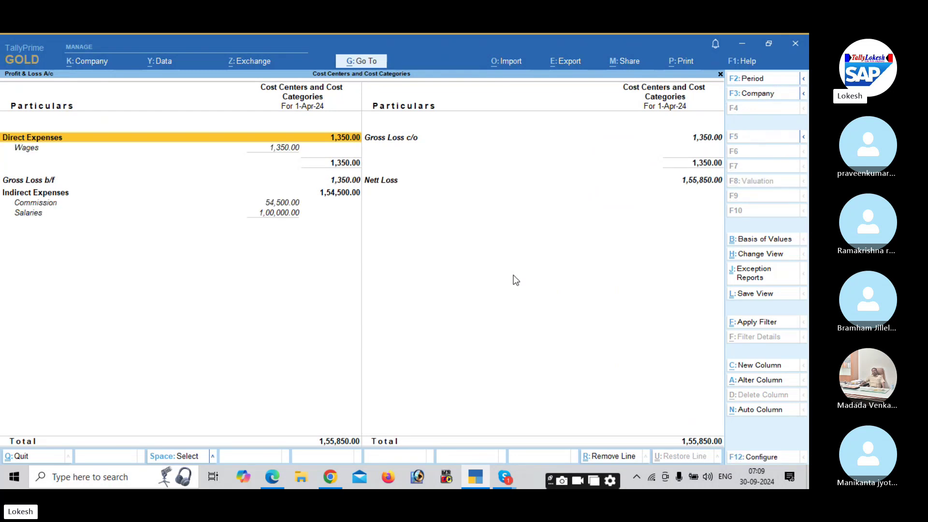
{"action": "key", "text": "Right"}
{"action": "key", "text": "Down"}
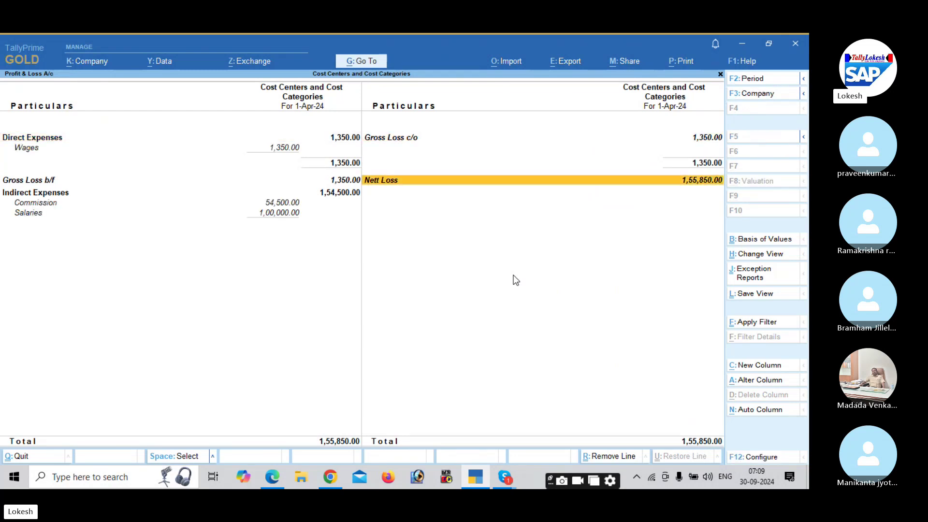
Compare the nett loss with the net loss figure in the Edge PDF, return to TallyPrime and close the Profit & Loss account
{"action": "key", "text": "alt+Tab"}
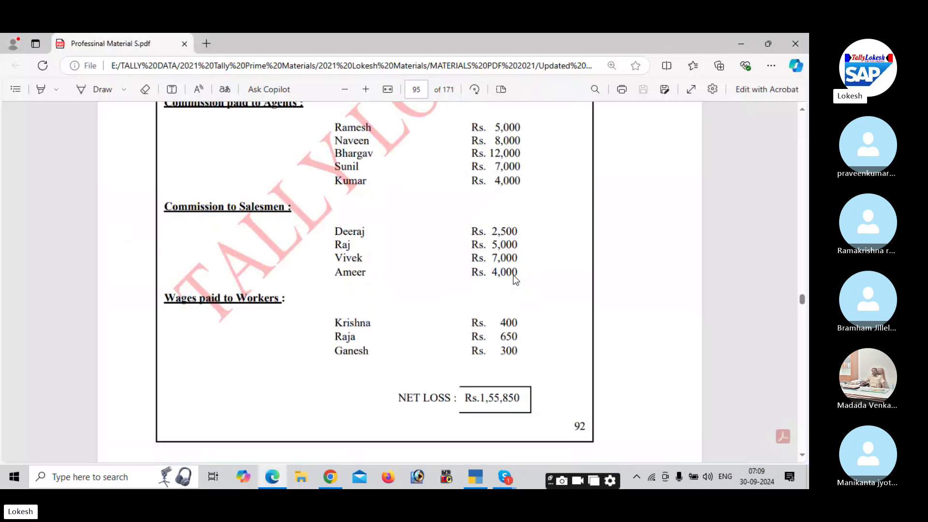
{"action": "scroll", "coordinate": [515, 280], "scroll_direction": "down", "scroll_amount": 1}
{"action": "key", "text": "alt+Tab"}
{"action": "key", "text": "Escape"}
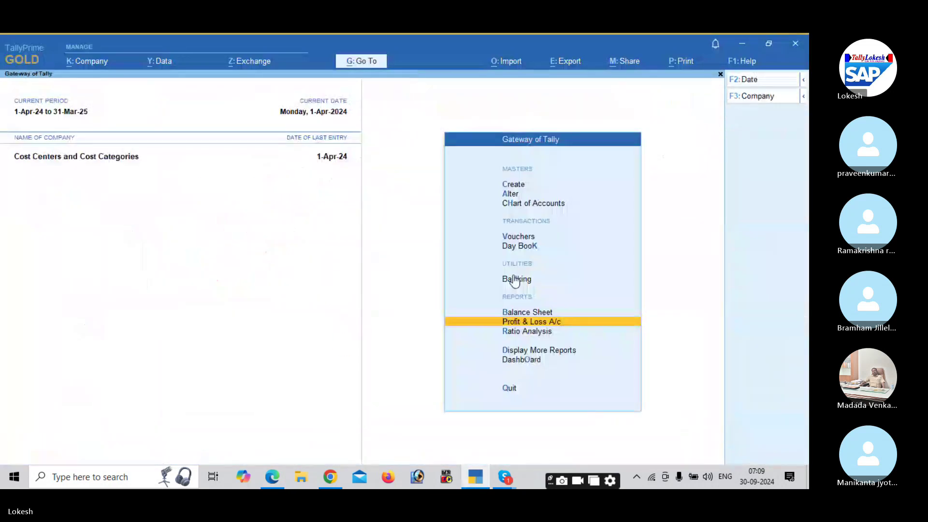
View the company Dashboard, look through its tiles and return to the Gateway of Tally
{"action": "key", "text": "Down"}
{"action": "key", "text": "Down"}
{"action": "key", "text": "Down"}
{"action": "key", "text": "Return"}
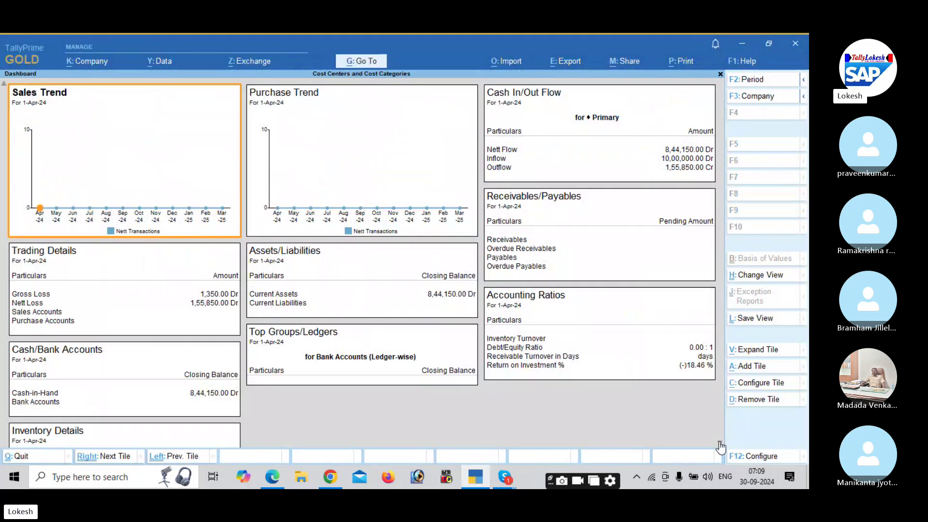
{"action": "scroll", "coordinate": [720, 447], "scroll_direction": "down", "scroll_amount": 3}
{"action": "key", "text": "Escape"}
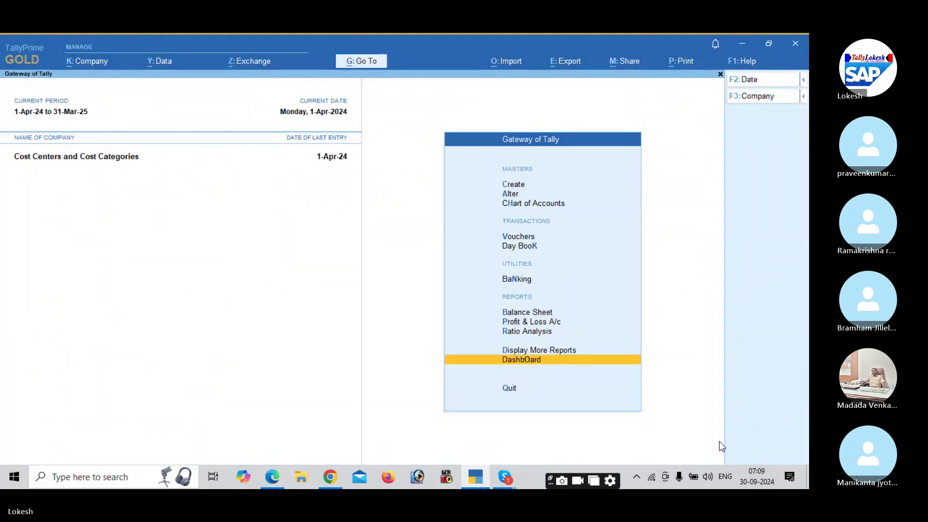
Open the Category Summary report for cost centres from the statements of accounts
{"action": "key", "text": "Up"}
{"action": "key", "text": "Return"}
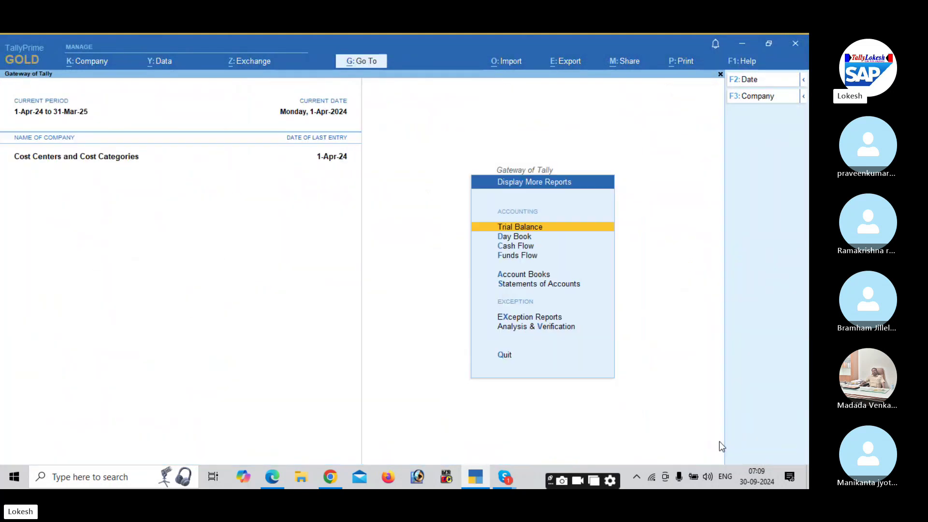
{"action": "key", "text": "Down"}
{"action": "key", "text": "Down"}
{"action": "key", "text": "Down"}
{"action": "key", "text": "Down"}
{"action": "key", "text": "Down"}
{"action": "key", "text": "Return"}
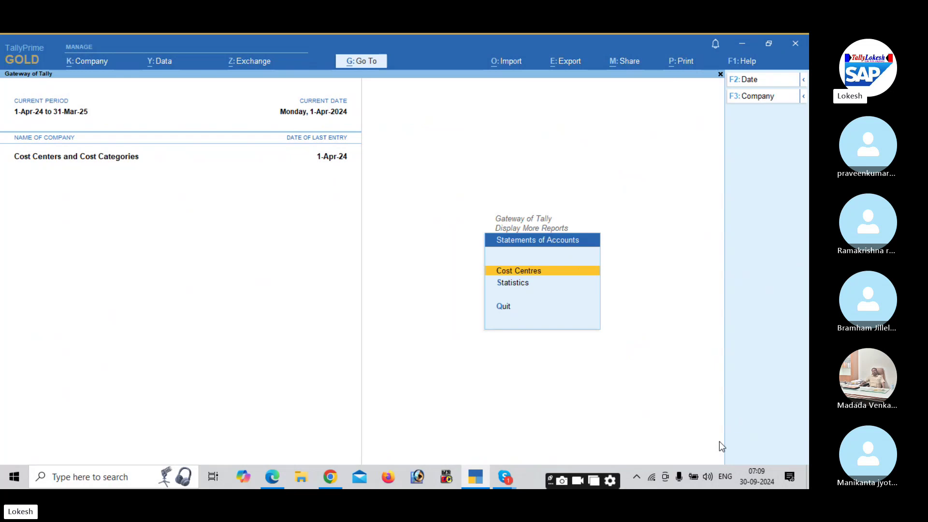
{"action": "key", "text": "Return"}
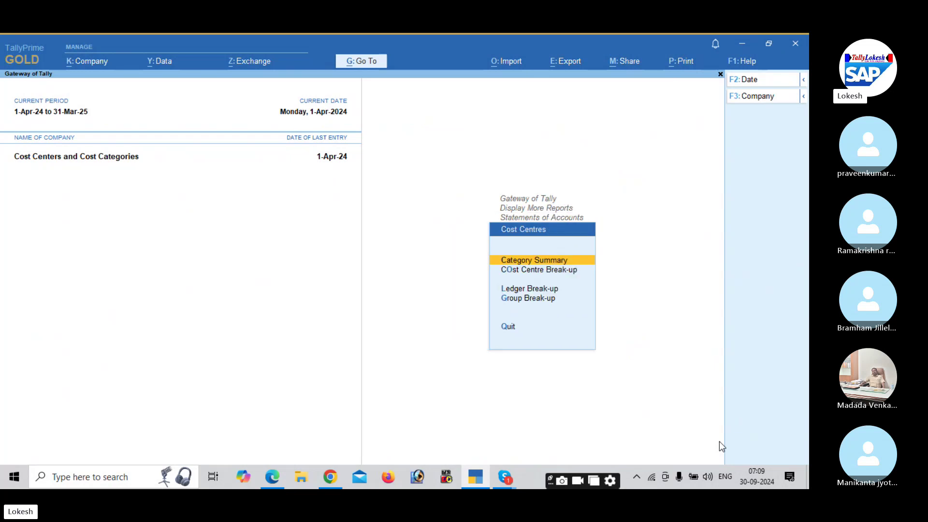
{"action": "key", "text": "Return"}
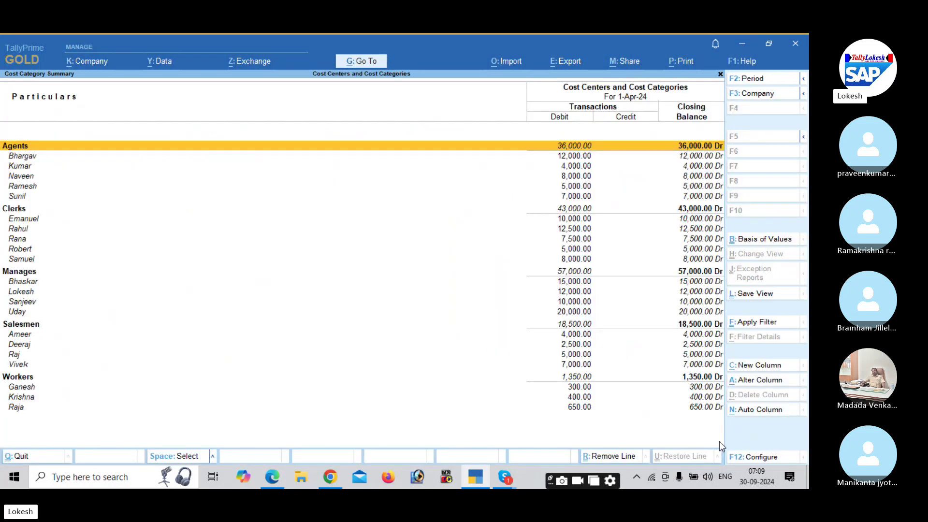
Examine the Category Summary amounts for each cost centre from the Agents category through the Workers category
{"action": "key", "text": "Down"}
{"action": "key", "text": "Down"}
{"action": "key", "text": "Down"}
{"action": "key", "text": "Down"}
{"action": "key", "text": "Down"}
{"action": "key", "text": "Down"}
{"action": "key", "text": "Down"}
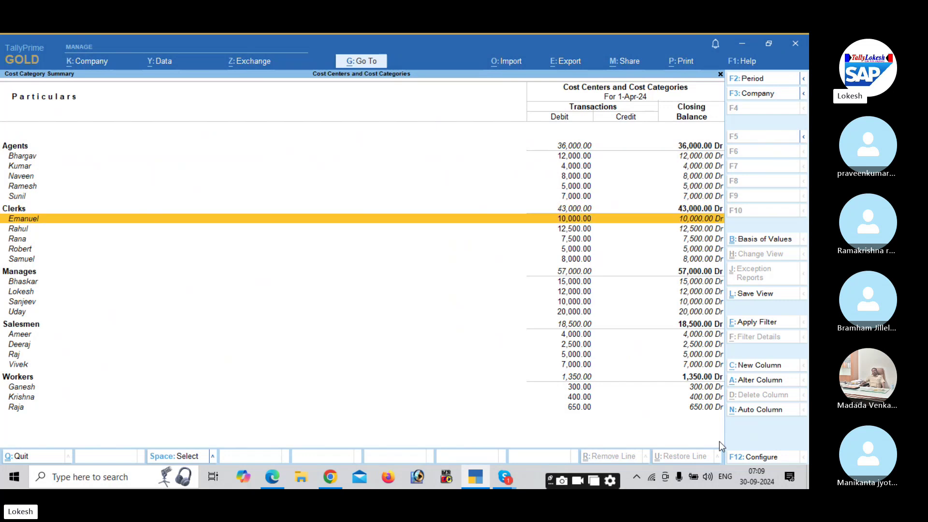
{"action": "key", "text": "Down"}
{"action": "key", "text": "Down"}
{"action": "key", "text": "Down"}
{"action": "key", "text": "Down"}
{"action": "key", "text": "Down"}
{"action": "key", "text": "Down"}
{"action": "key", "text": "Down"}
{"action": "key", "text": "Down"}
{"action": "key", "text": "Down"}
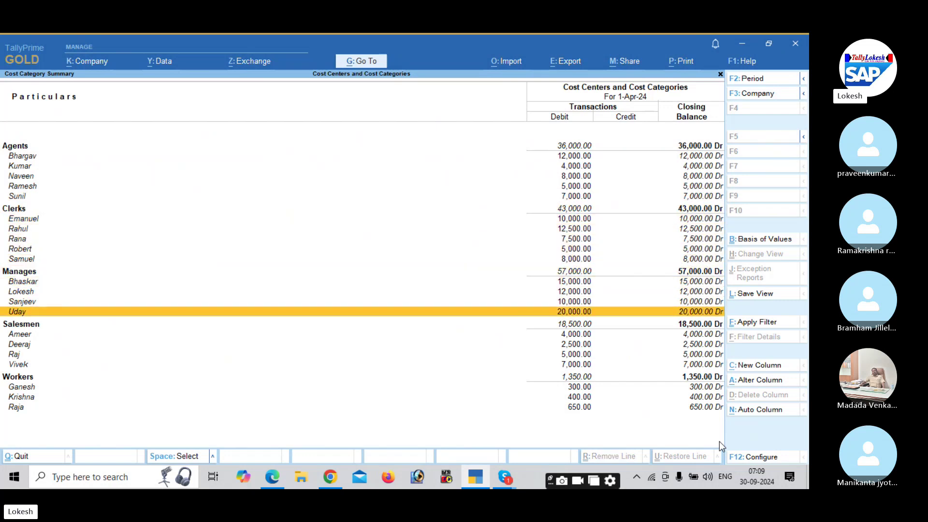
{"action": "key", "text": "Down"}
{"action": "key", "text": "Down"}
{"action": "key", "text": "Down"}
{"action": "key", "text": "Down"}
{"action": "key", "text": "Down"}
{"action": "key", "text": "Down"}
{"action": "key", "text": "Down"}
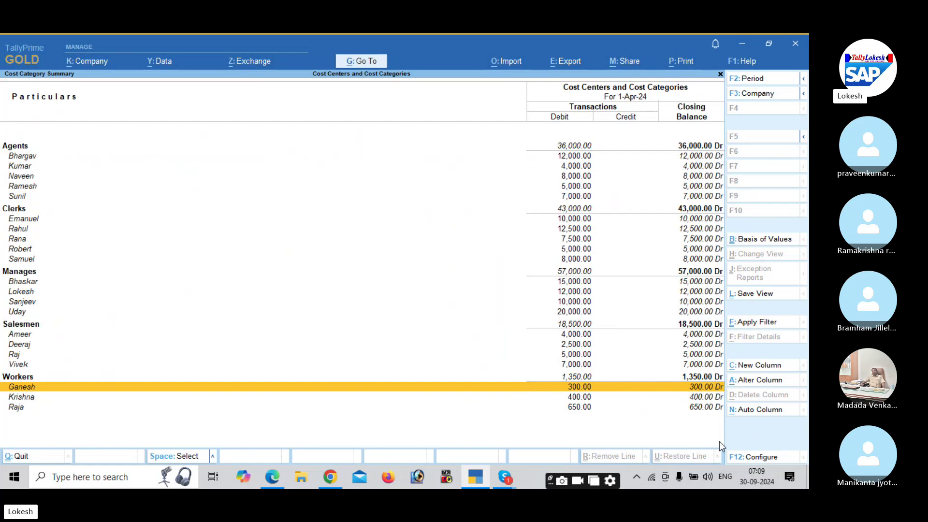
Switch from TallyPrime to the Skype group call window
{"action": "key", "text": "alt+Tab"}
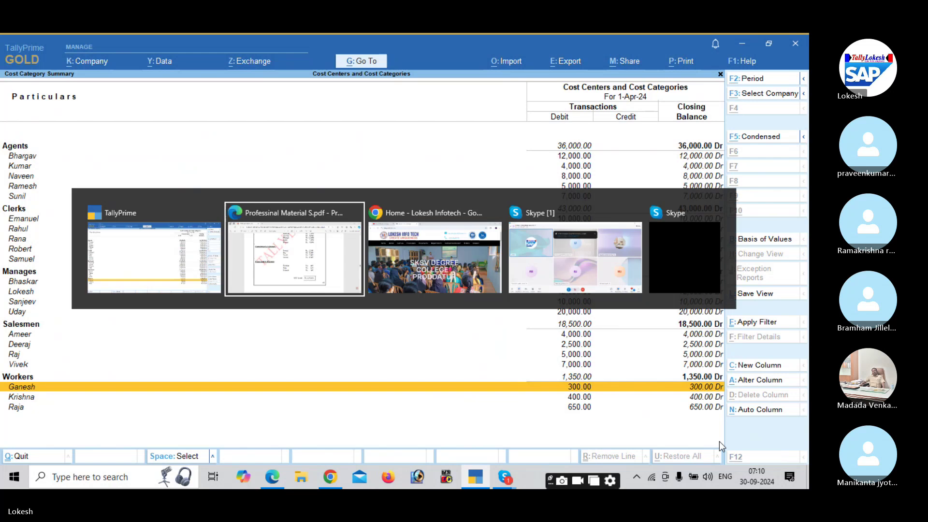
{"action": "key", "text": "alt+Tab"}
{"action": "key", "text": "alt+Tab"}
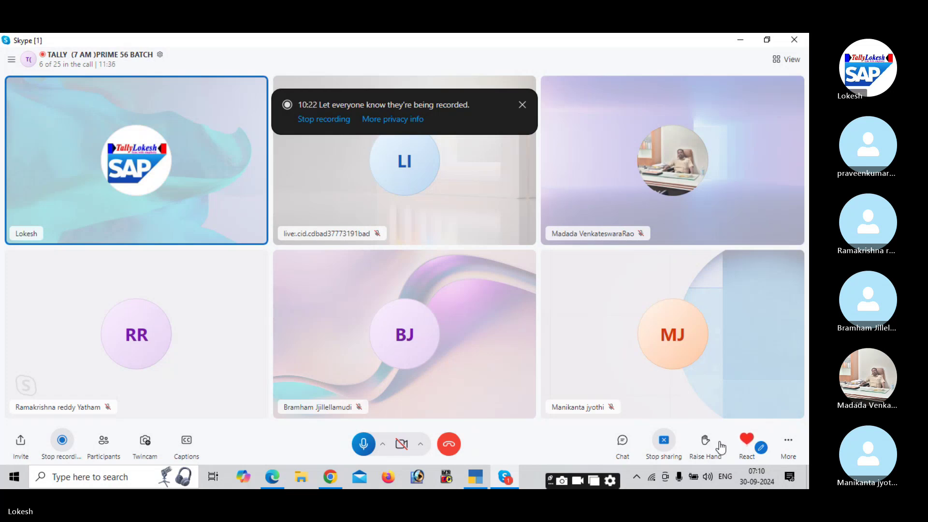
{"action": "key", "text": "alt+Tab"}
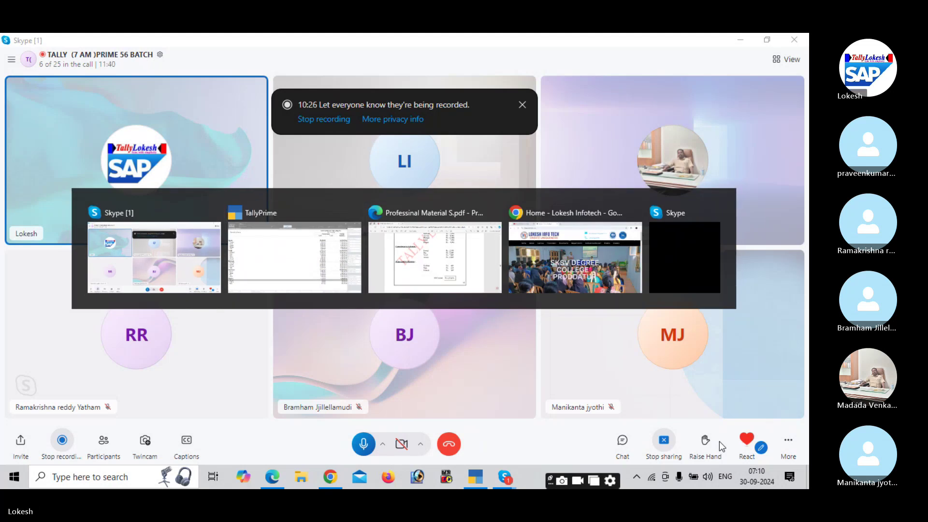
{"action": "key", "text": "Escape"}
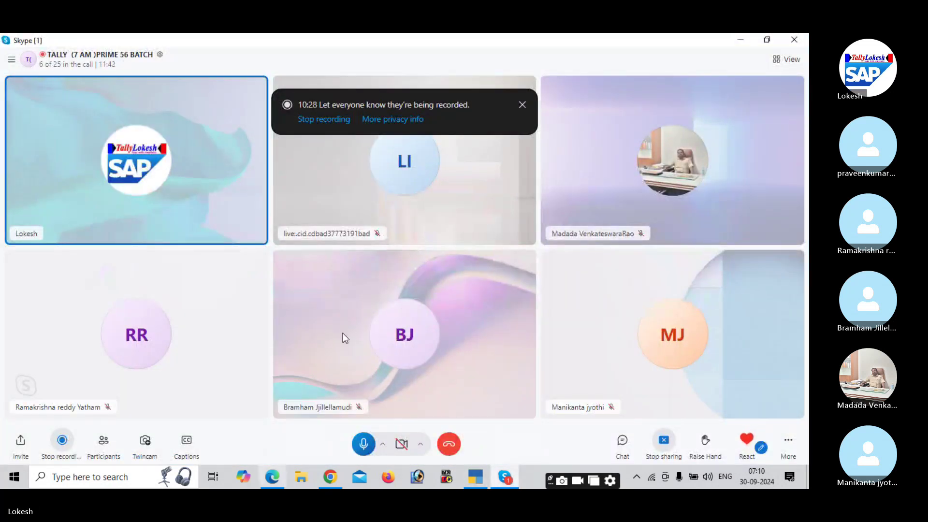